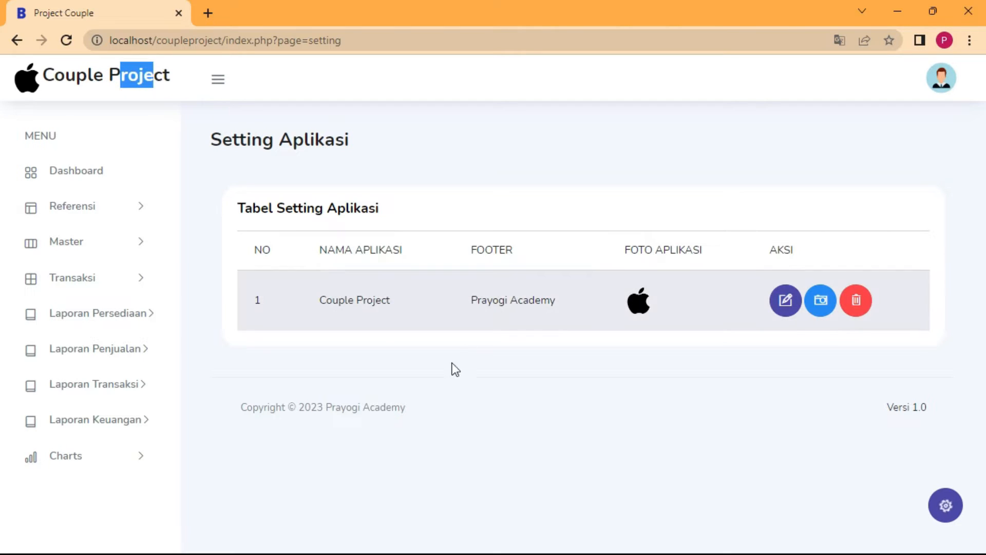
- Examine the footer text on the application settings page and look at the form for editing the application photo, closing it without saving
{"action": "left_click_drag", "start_coordinate": [325, 412], "coordinate": [410, 415]}
{"action": "left_click", "coordinate": [544, 408]}
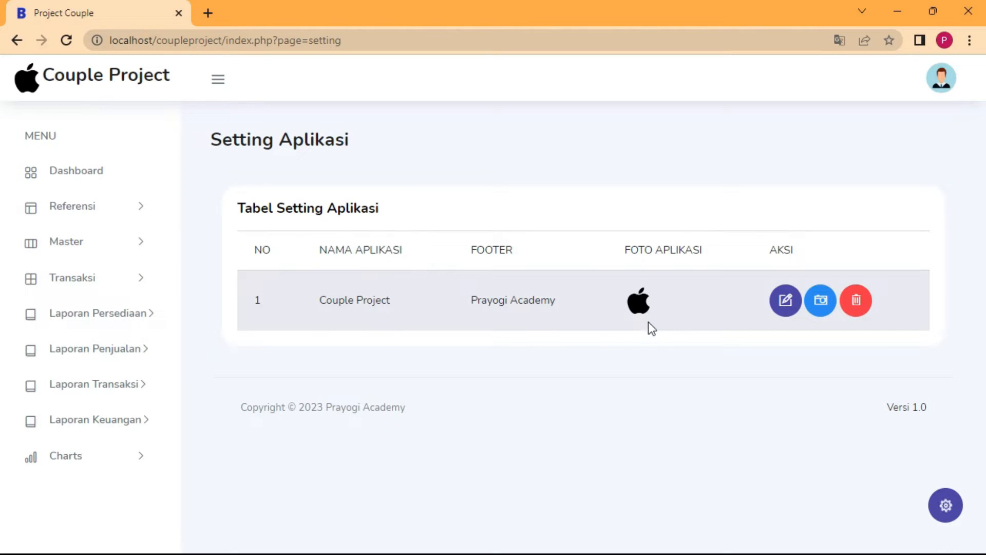
{"action": "left_click", "coordinate": [822, 303]}
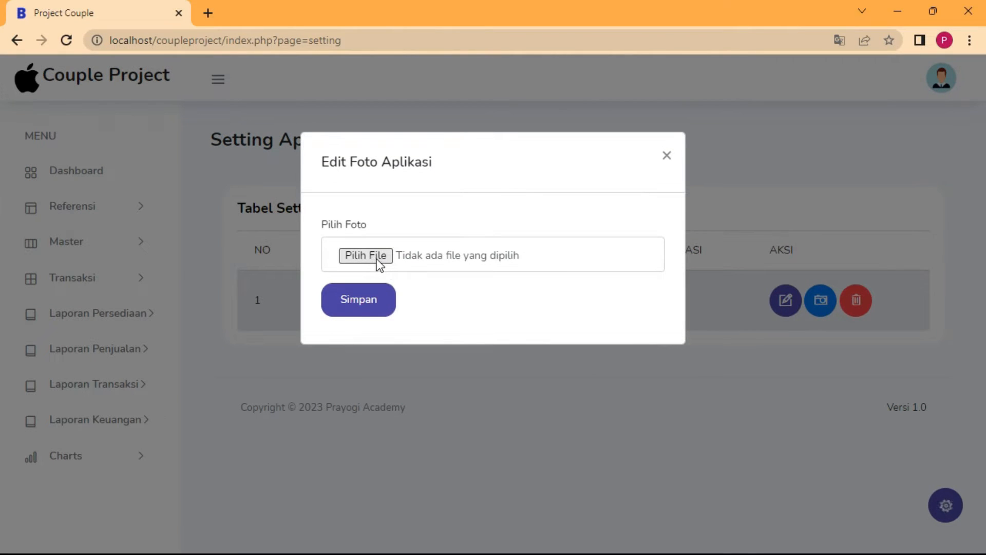
{"action": "left_click", "coordinate": [765, 364]}
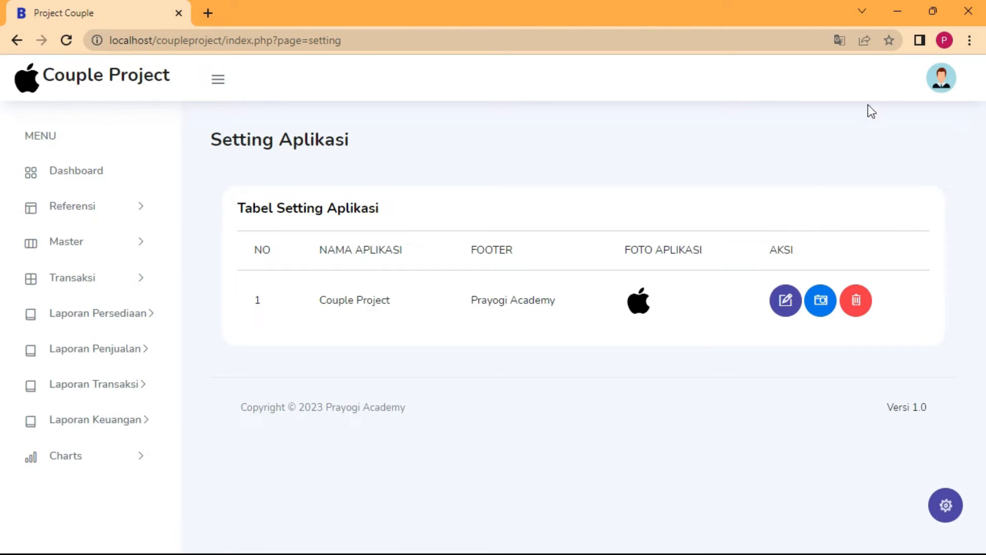
- Open the user settings and inspect the Administrator's edit-data and edit-password forms, closing both without saving
{"action": "left_click", "coordinate": [933, 85]}
{"action": "left_click", "coordinate": [899, 170]}
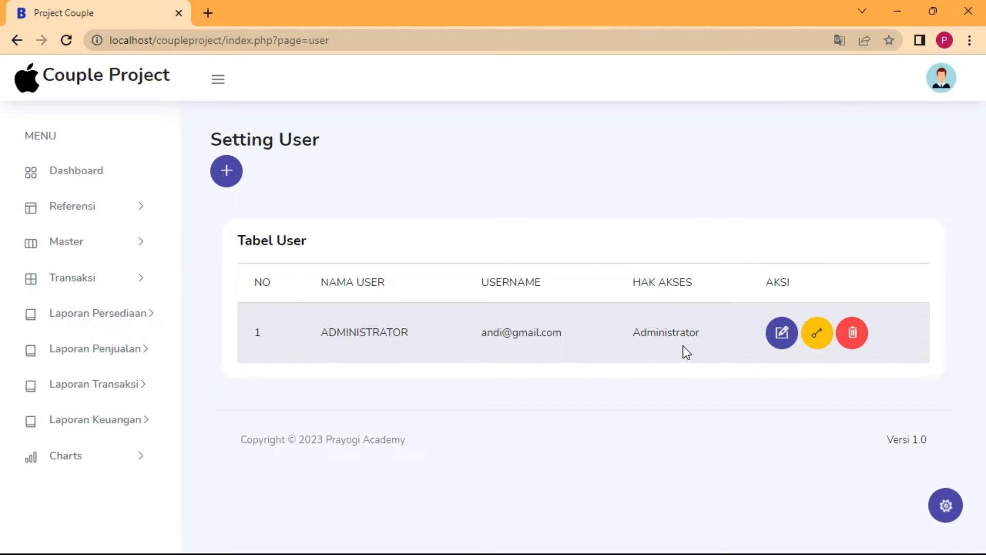
{"action": "left_click", "coordinate": [768, 387]}
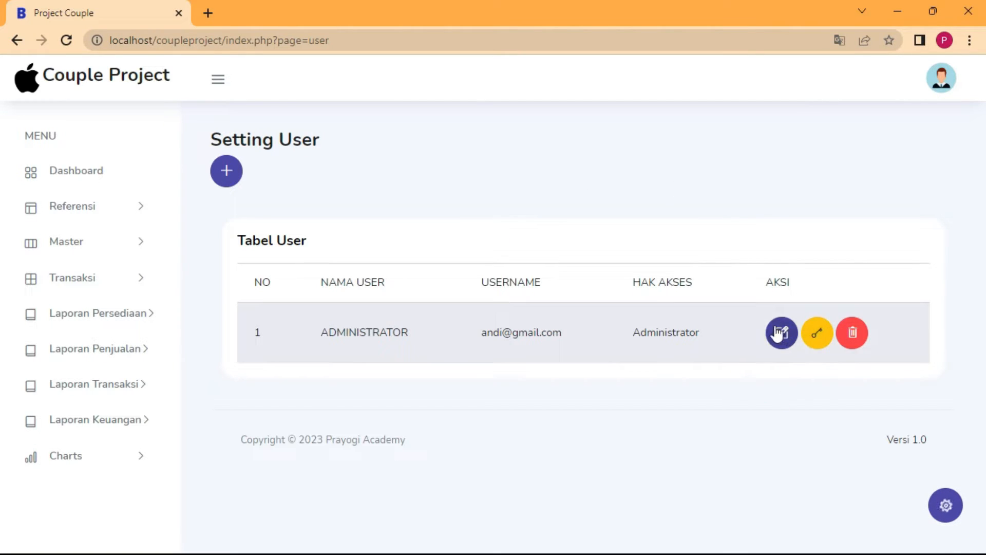
{"action": "left_click", "coordinate": [781, 337]}
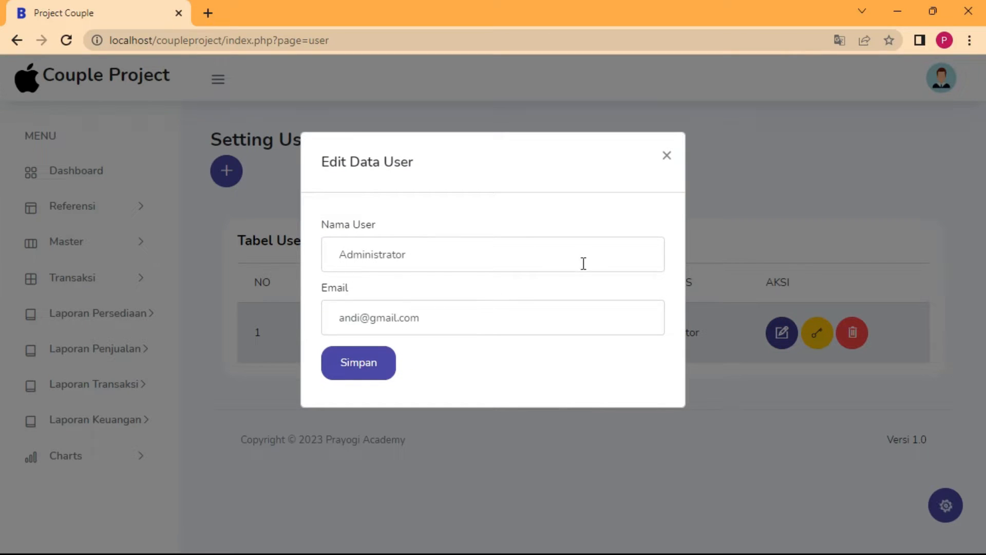
{"action": "left_click", "coordinate": [655, 259]}
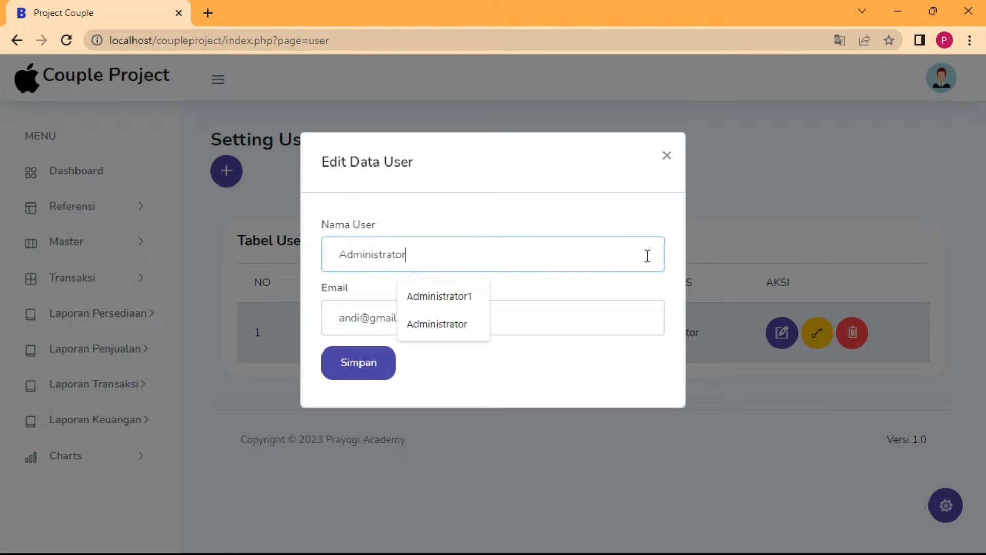
{"action": "left_click", "coordinate": [731, 243]}
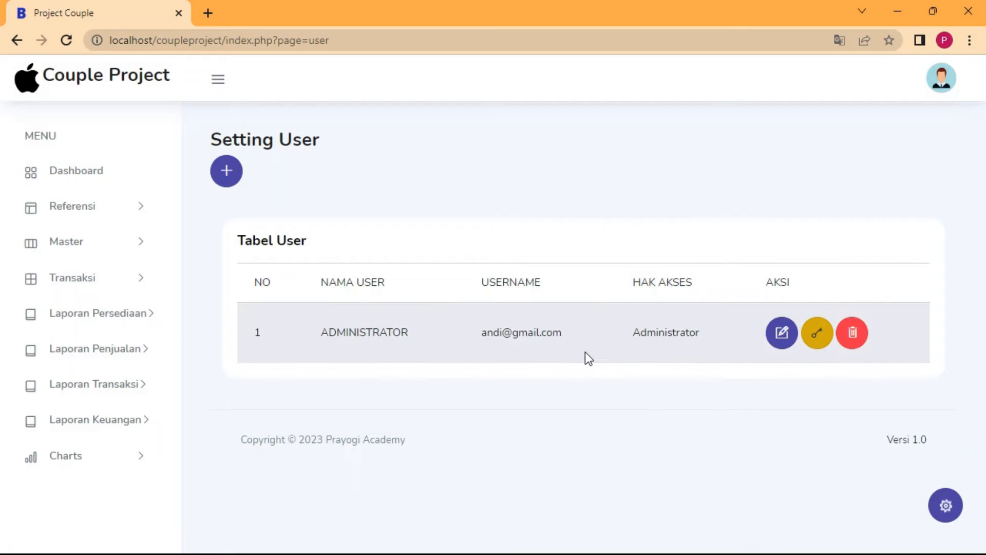
{"action": "left_click", "coordinate": [818, 340]}
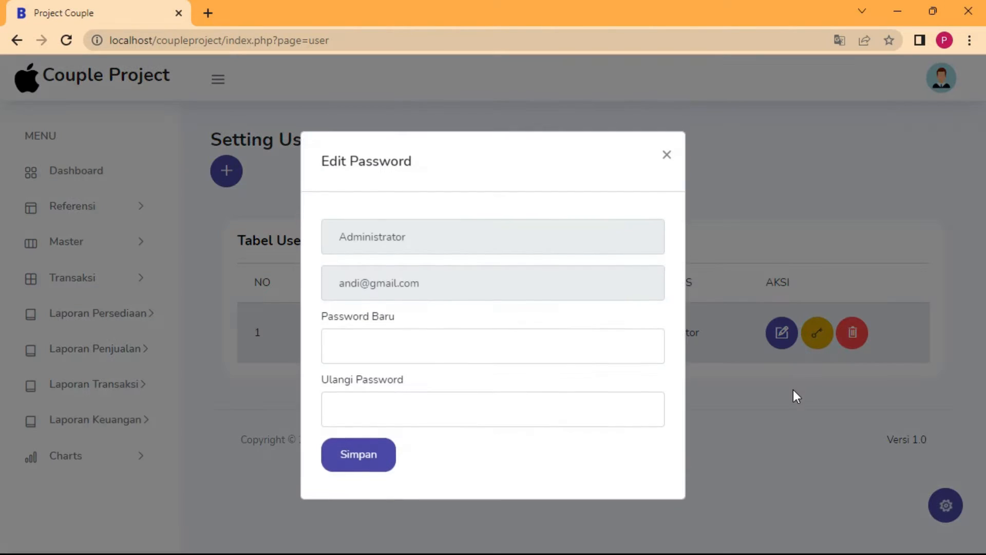
{"action": "left_click", "coordinate": [795, 396]}
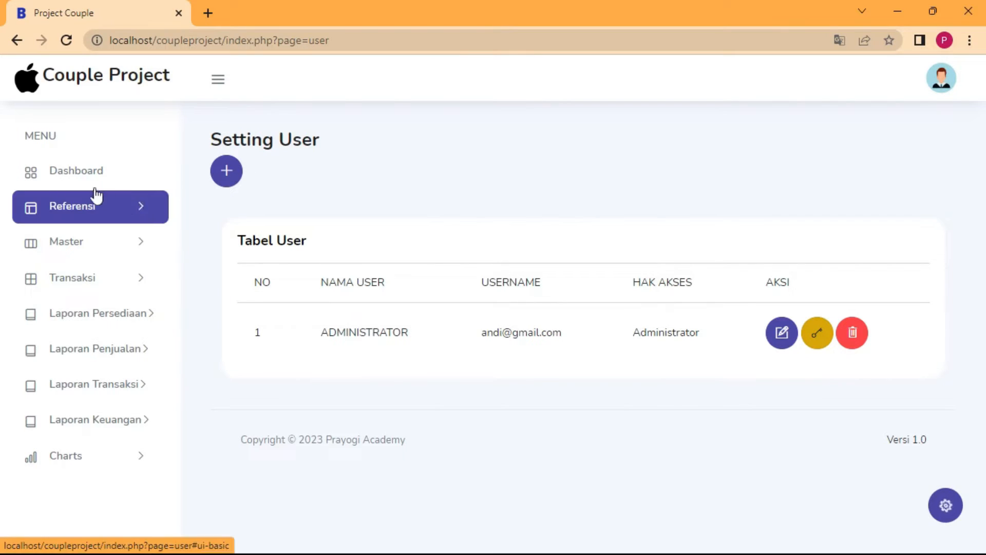
- Go to the Dashboard and look at the STOK IN entry form, closing it without entering anything
{"action": "left_click", "coordinate": [80, 177]}
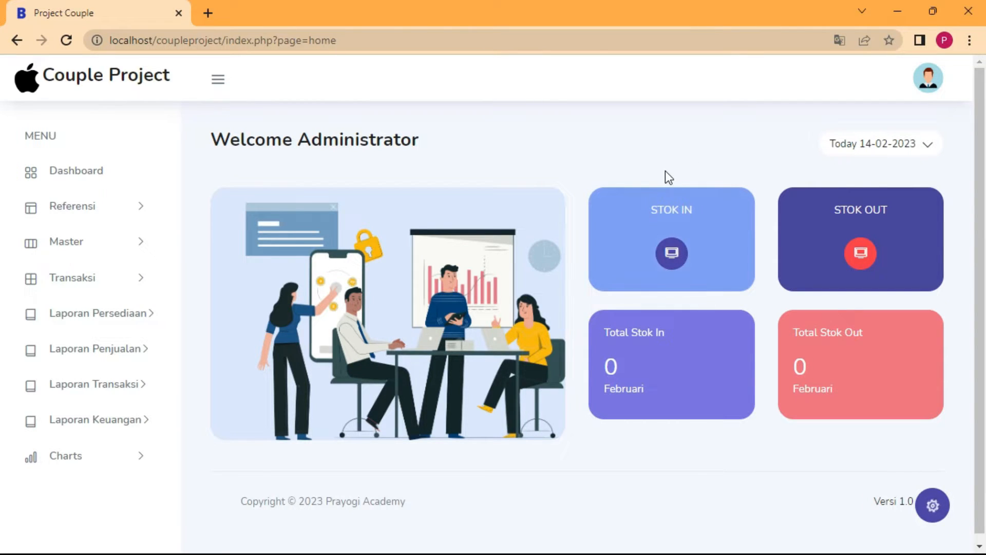
{"action": "left_click", "coordinate": [671, 253]}
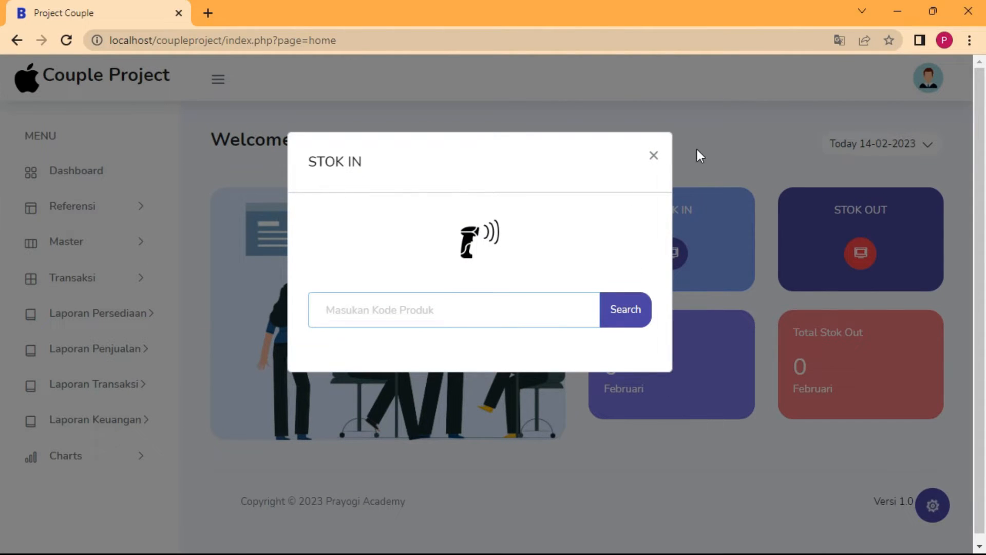
{"action": "left_click", "coordinate": [722, 135]}
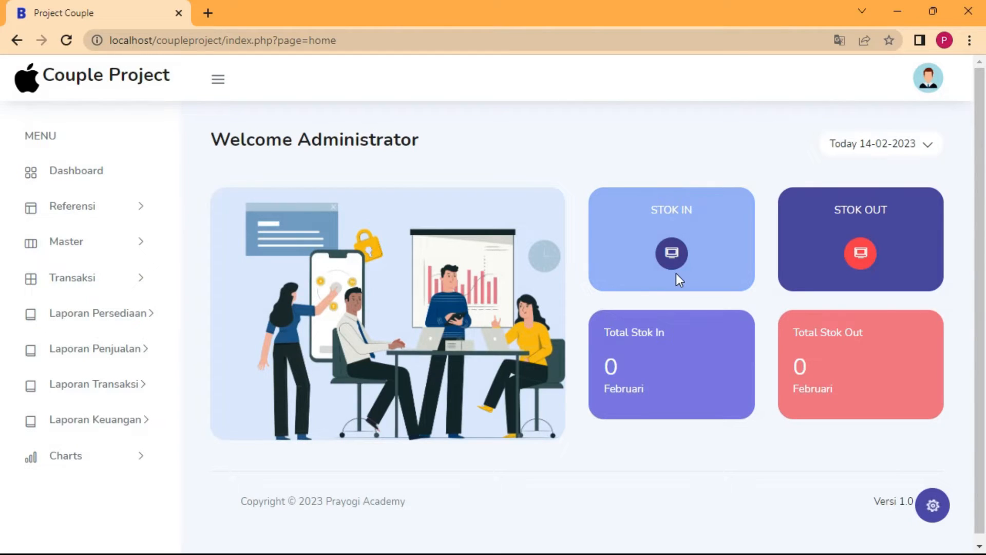
- Open the Stok Produk data and look over the form for adding a product, closing it without saving
{"action": "left_click", "coordinate": [102, 250]}
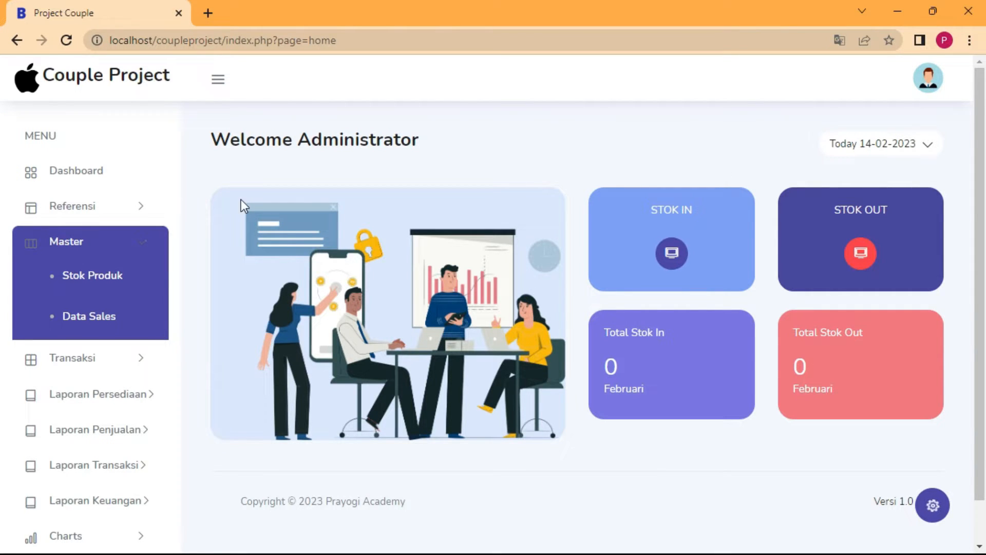
{"action": "left_click", "coordinate": [72, 277]}
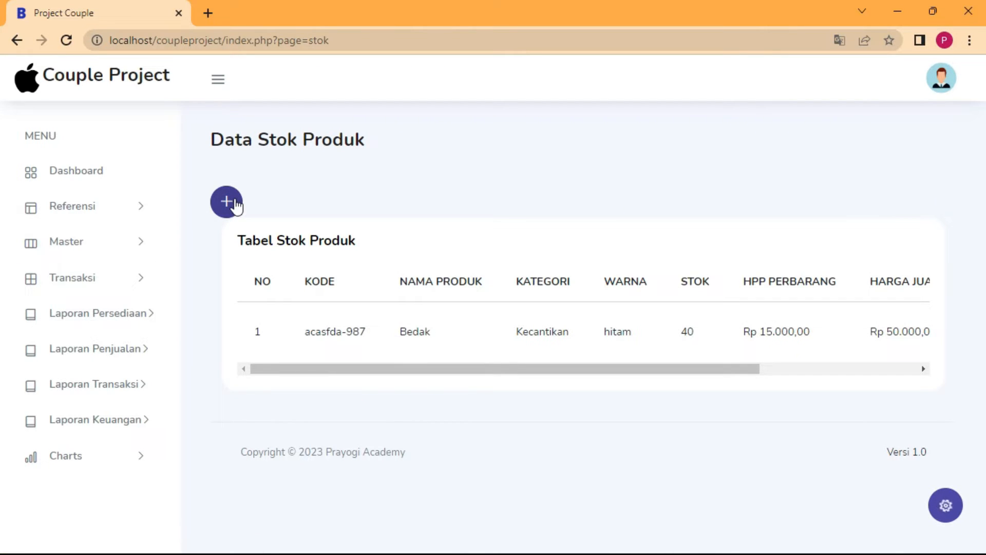
{"action": "left_click", "coordinate": [235, 204]}
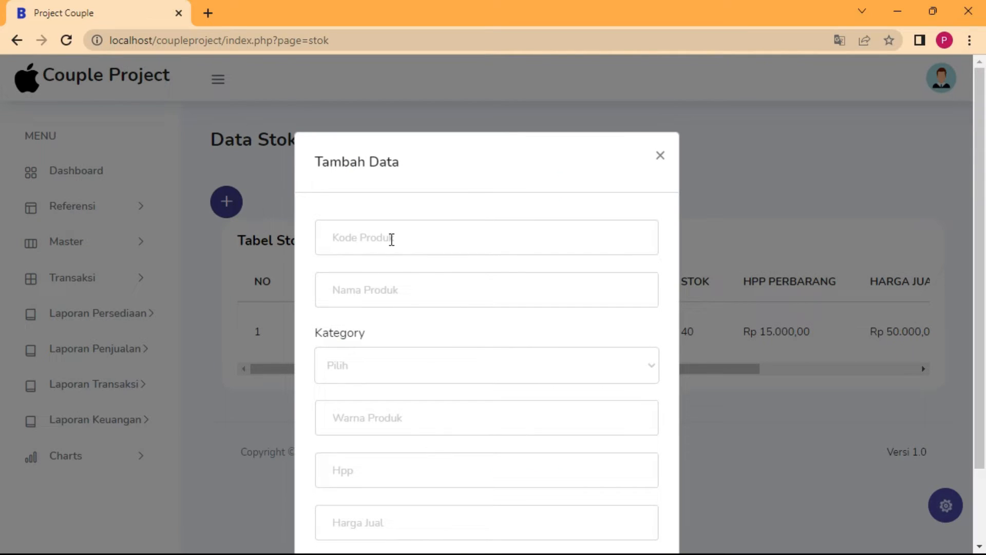
{"action": "left_click", "coordinate": [391, 238]}
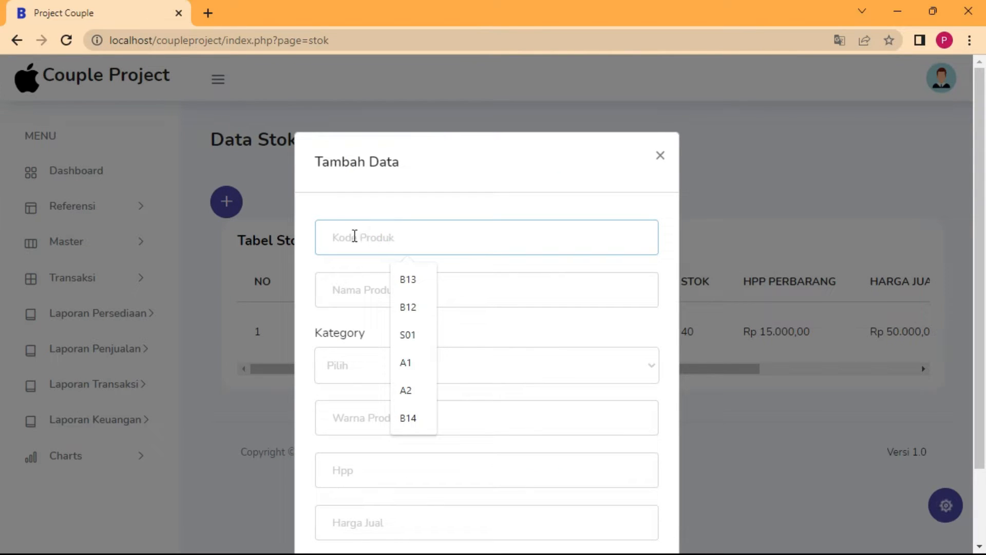
{"action": "left_click", "coordinate": [270, 216]}
- Copy the Bedak product's code acasfda-987 and preview its barcode print sheet, cancelling the print and closing the sheet
{"action": "left_click_drag", "start_coordinate": [365, 331], "coordinate": [307, 331]}
{"action": "key", "text": "ctrl+c"}
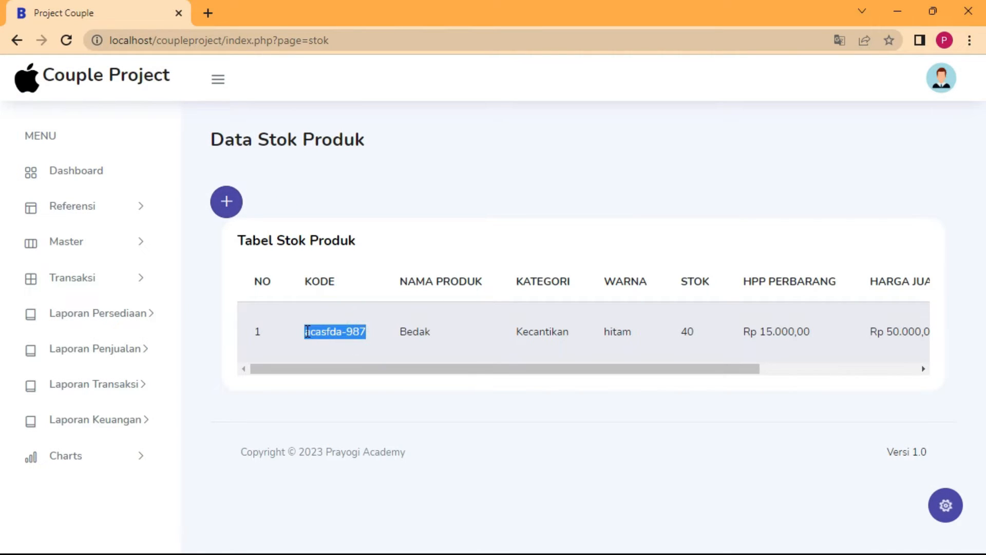
{"action": "left_click_drag", "start_coordinate": [394, 368], "coordinate": [681, 368]}
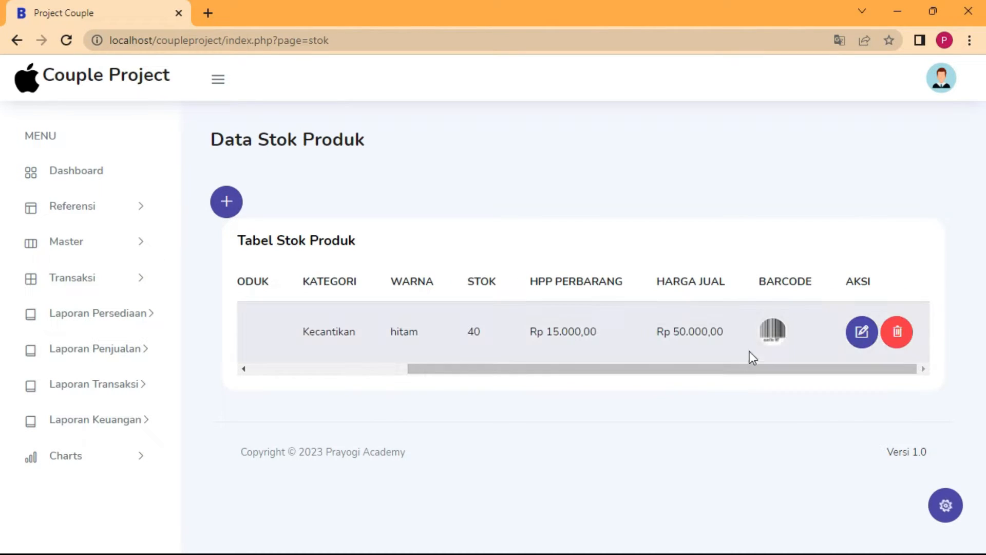
{"action": "left_click", "coordinate": [776, 333]}
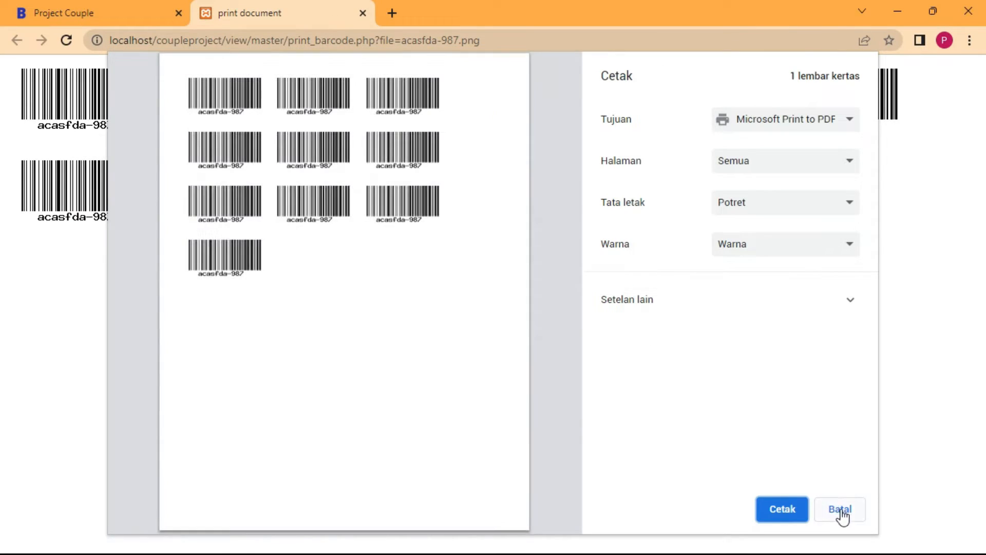
{"action": "left_click", "coordinate": [840, 509]}
{"action": "left_click", "coordinate": [362, 12]}
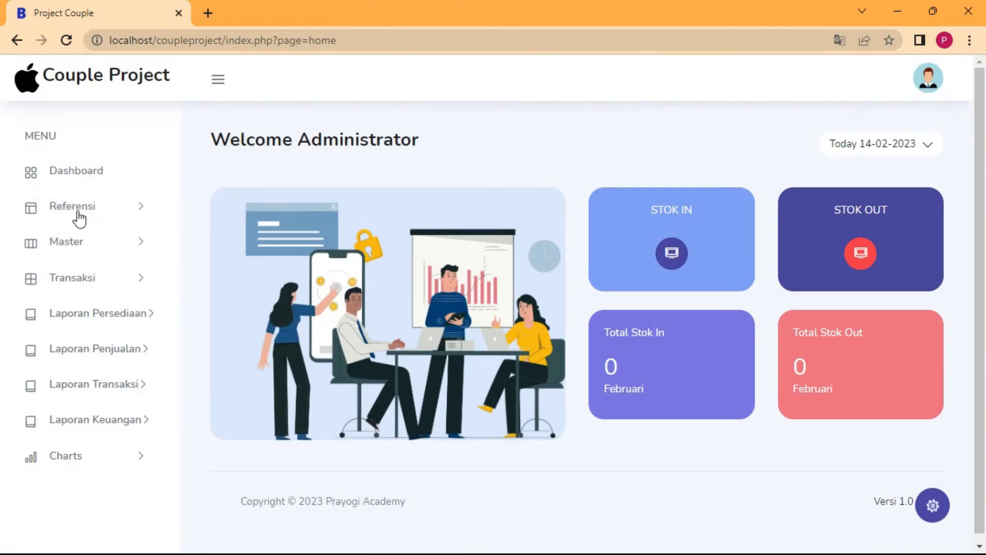
- Check the Bedak product's stock quantity in the Stok Produk data and return to the Dashboard
{"action": "left_click", "coordinate": [98, 241]}
{"action": "left_click", "coordinate": [98, 275]}
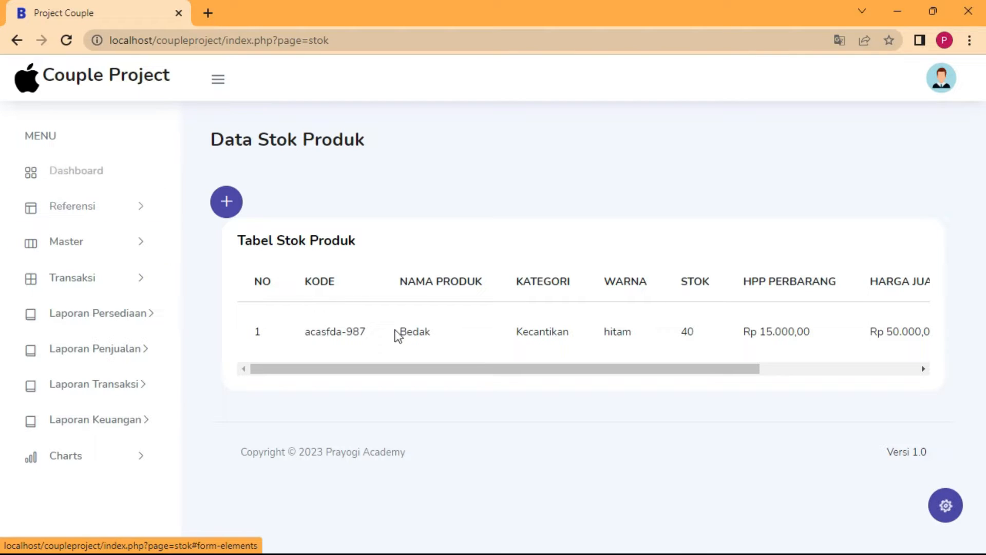
{"action": "left_click", "coordinate": [78, 174]}
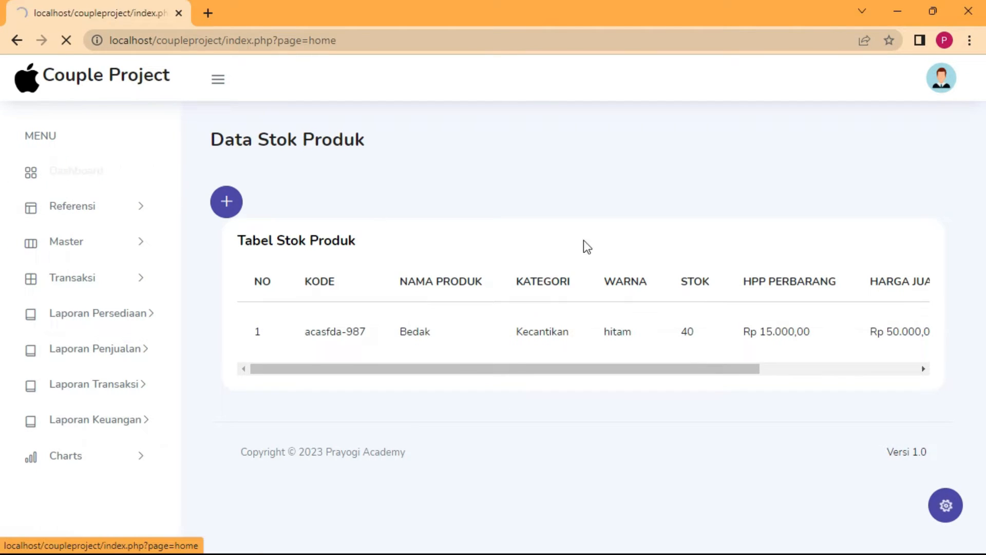
- Record a STOK IN entry of quantity 10 for product code acasfda-987 and save it
{"action": "left_click", "coordinate": [666, 255]}
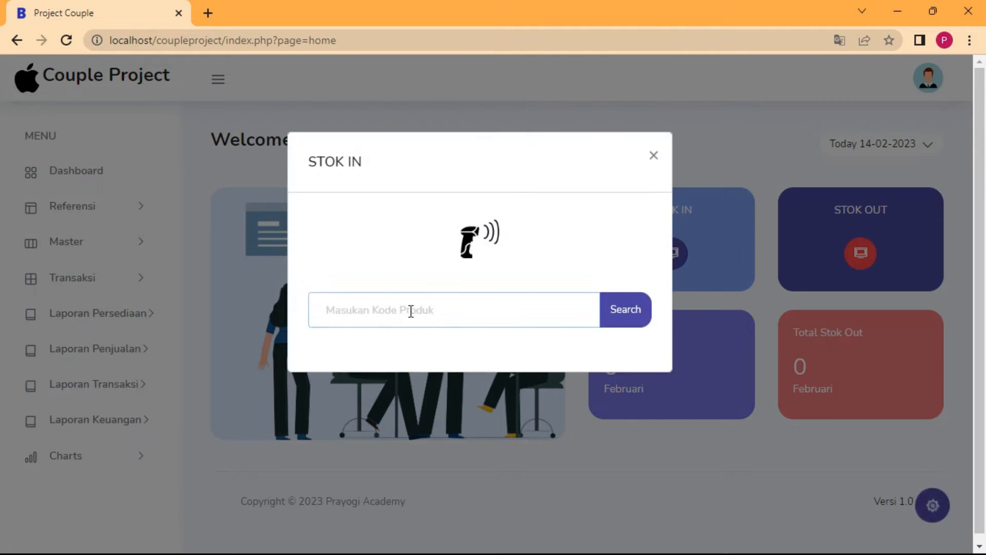
{"action": "key", "text": "ctrl+v"}
{"action": "left_click", "coordinate": [616, 317]}
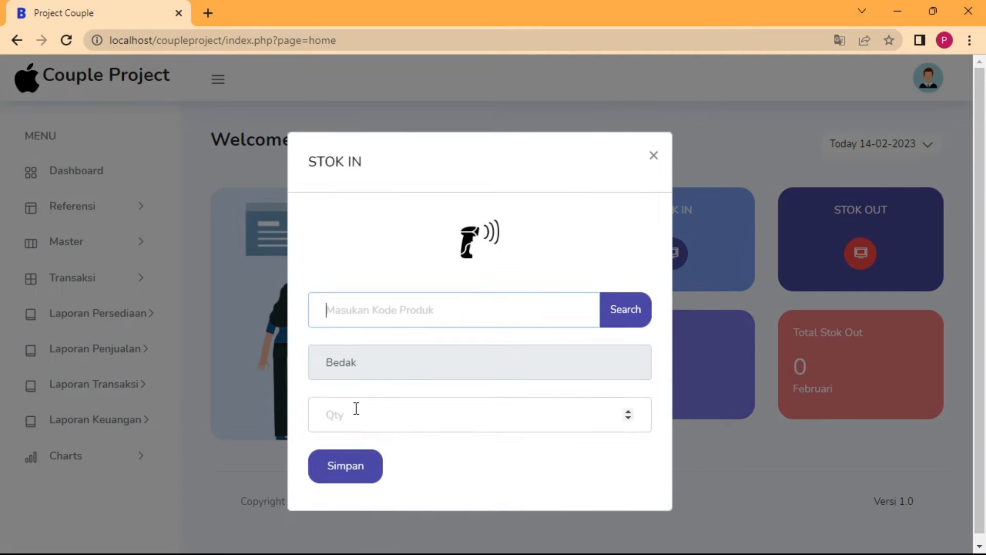
{"action": "left_click", "coordinate": [353, 407]}
{"action": "type", "text": "1"}
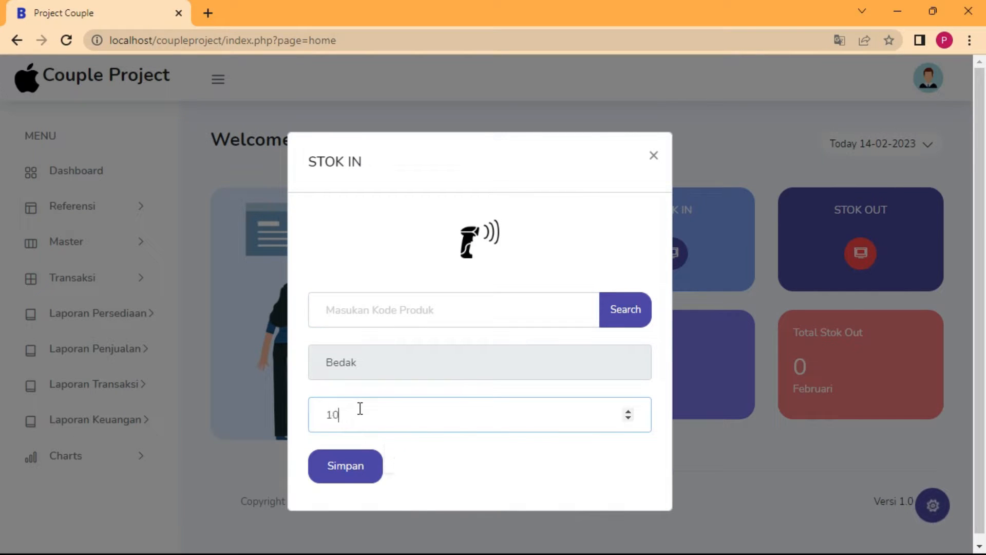
{"action": "type", "text": "0"}
{"action": "left_click", "coordinate": [374, 466]}
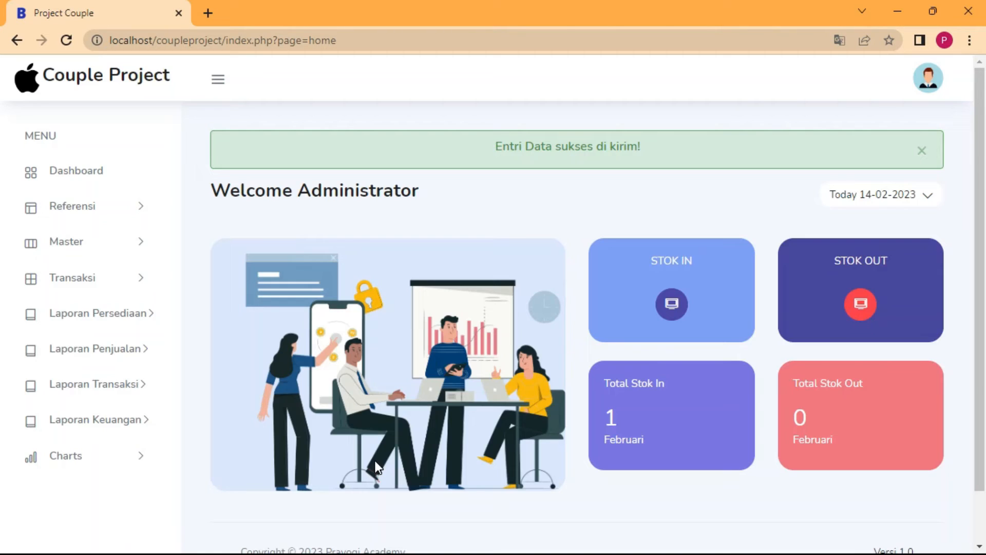
- Reopen the Stok Produk data and verify the Bedak product's stock quantity after the stock-in entry
{"action": "left_click", "coordinate": [101, 237]}
{"action": "left_click", "coordinate": [90, 273]}
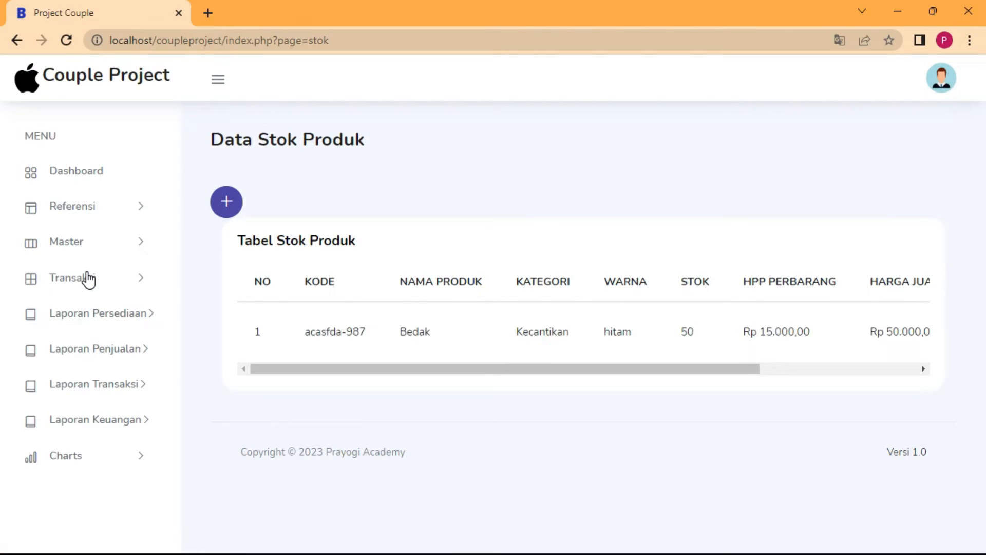
{"action": "double_click", "coordinate": [682, 331]}
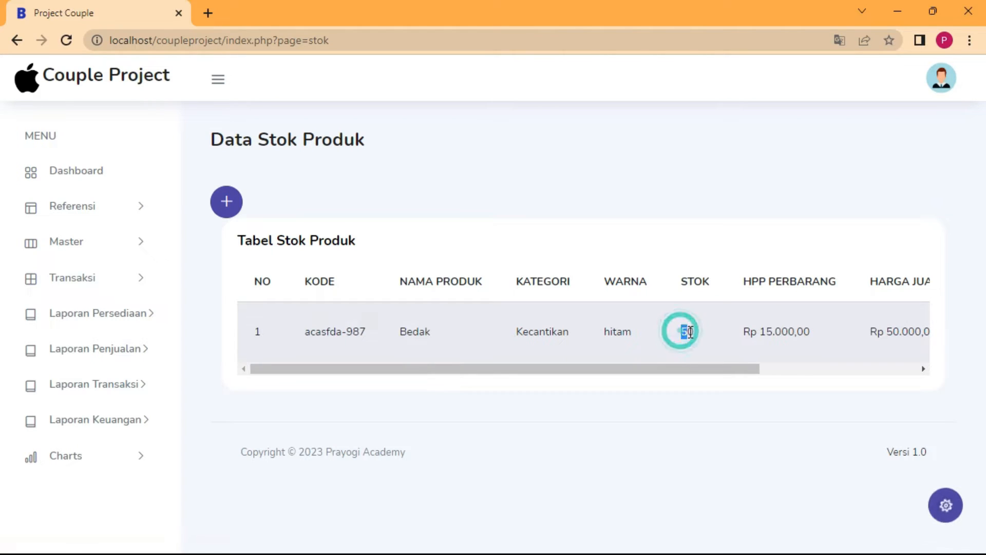
{"action": "left_click_drag", "start_coordinate": [695, 367], "coordinate": [365, 329]}
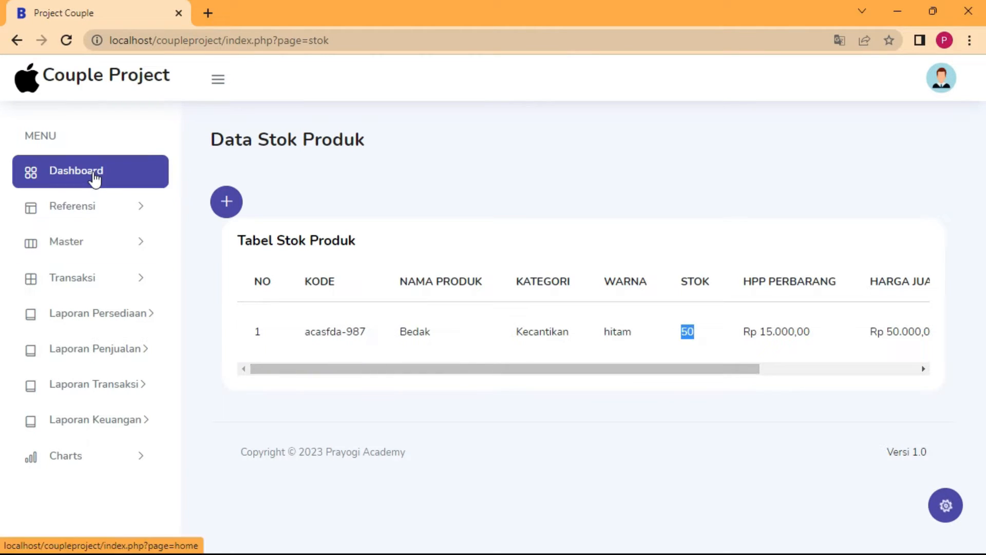
- Return to the Dashboard and look at the STOK OUT form, closing it without entering anything
{"action": "left_click", "coordinate": [95, 176]}
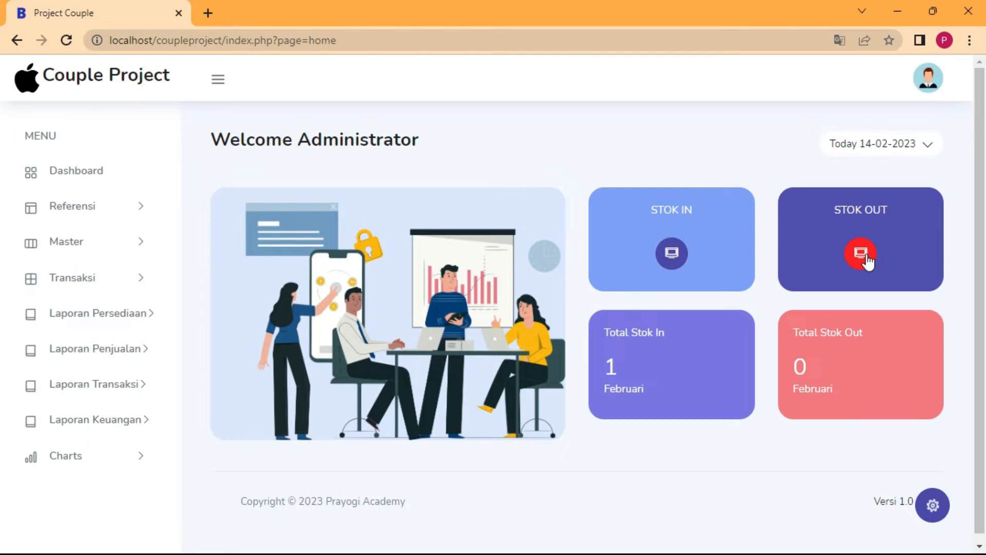
{"action": "left_click", "coordinate": [862, 253]}
{"action": "left_click", "coordinate": [710, 140]}
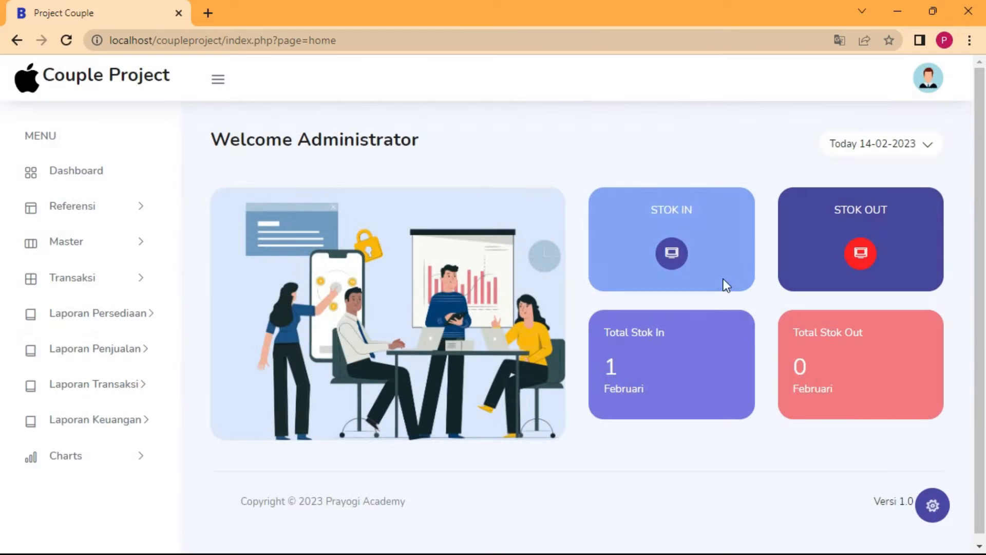
- Review the Kategori and Marketplace reference data tables
{"action": "left_click", "coordinate": [120, 211]}
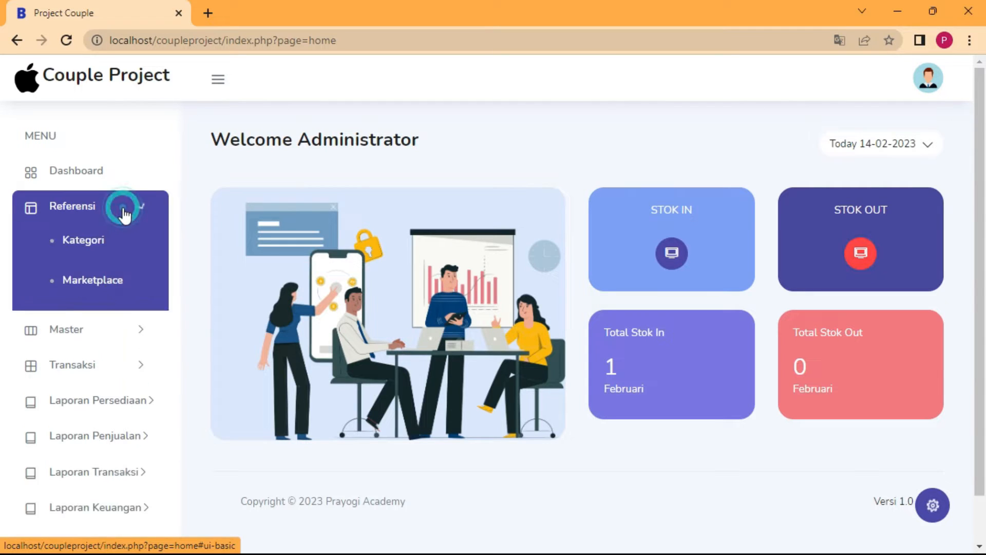
{"action": "left_click", "coordinate": [91, 248]}
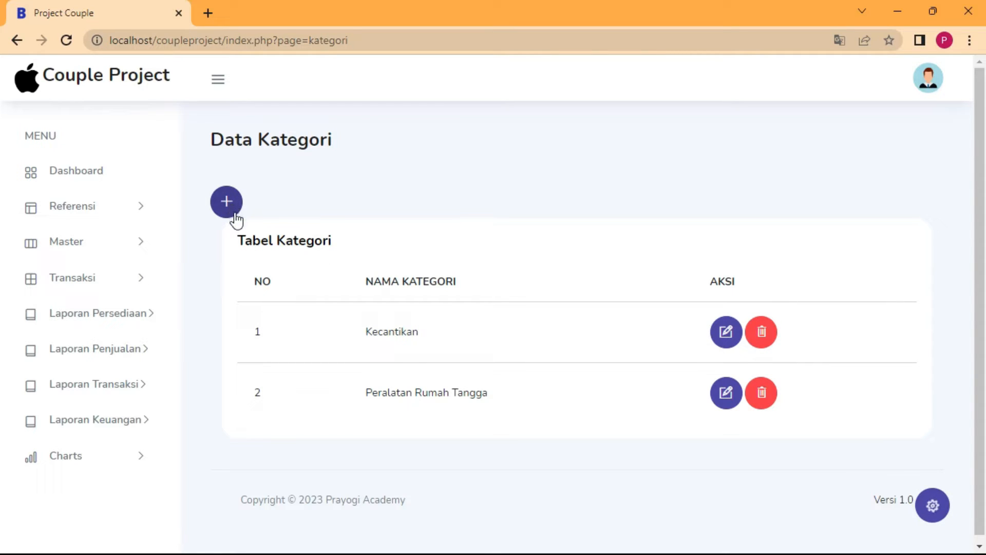
{"action": "left_click", "coordinate": [127, 208]}
{"action": "left_click", "coordinate": [95, 288]}
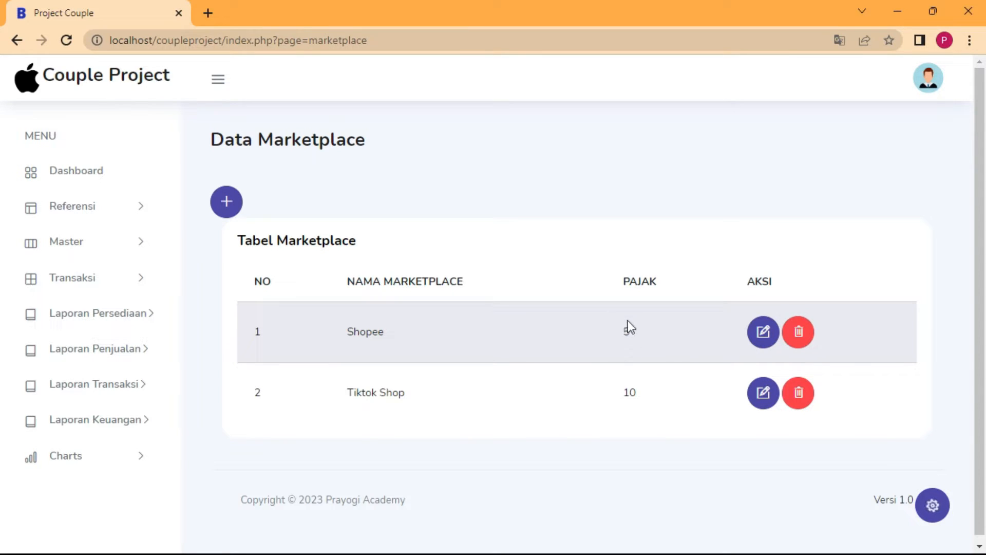
- Review the Couple Care reference data and its nominal amount
{"action": "left_click", "coordinate": [121, 207]}
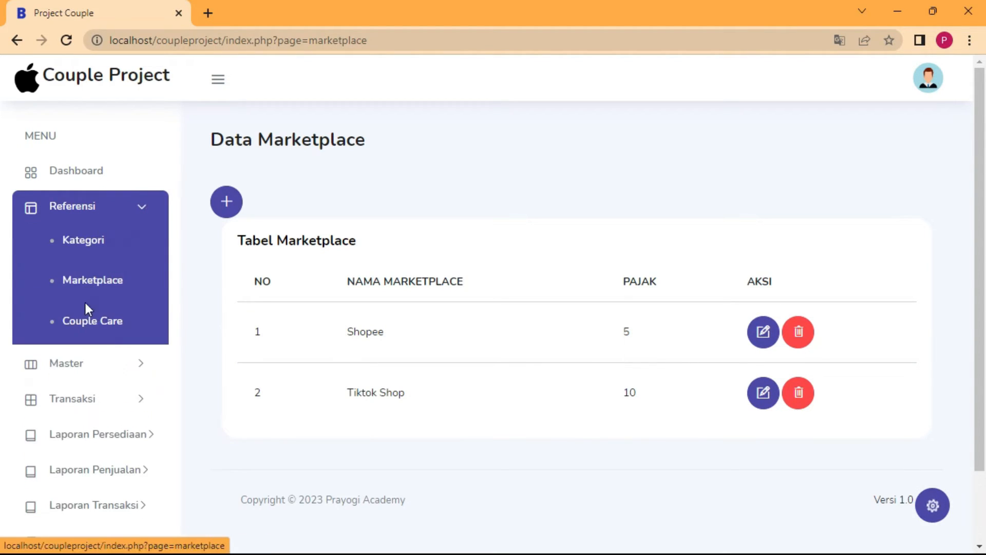
{"action": "left_click", "coordinate": [92, 329]}
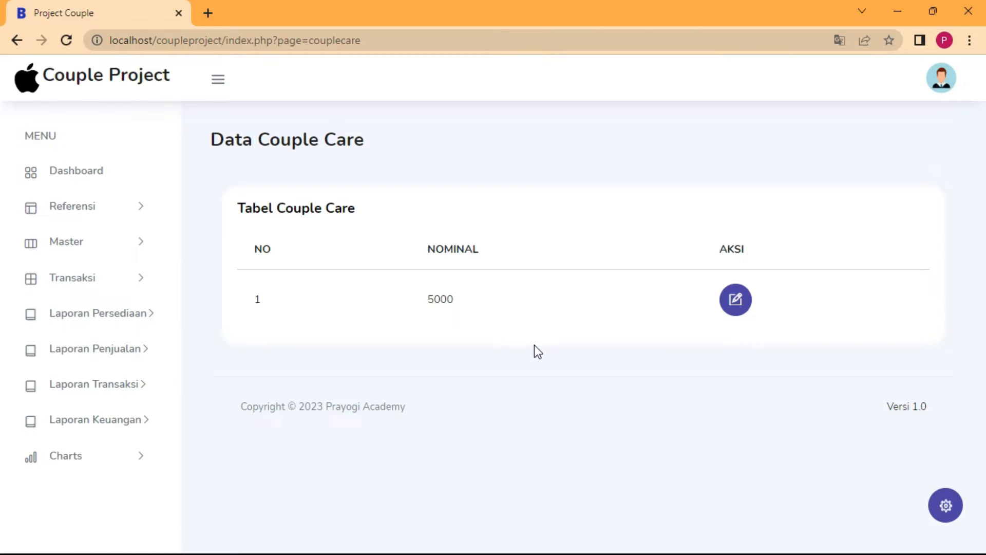
{"action": "double_click", "coordinate": [431, 301]}
{"action": "left_click", "coordinate": [524, 298]}
{"action": "left_click", "coordinate": [735, 299]}
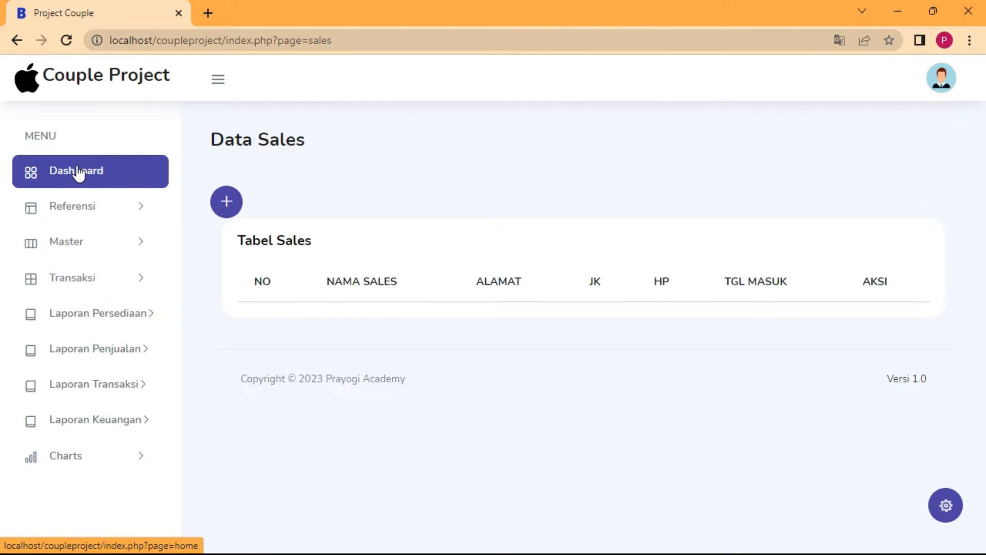
- Start a STOK OUT entry from the Dashboard and look up product code acasfda-987
{"action": "left_click", "coordinate": [78, 173]}
{"action": "left_click", "coordinate": [868, 255]}
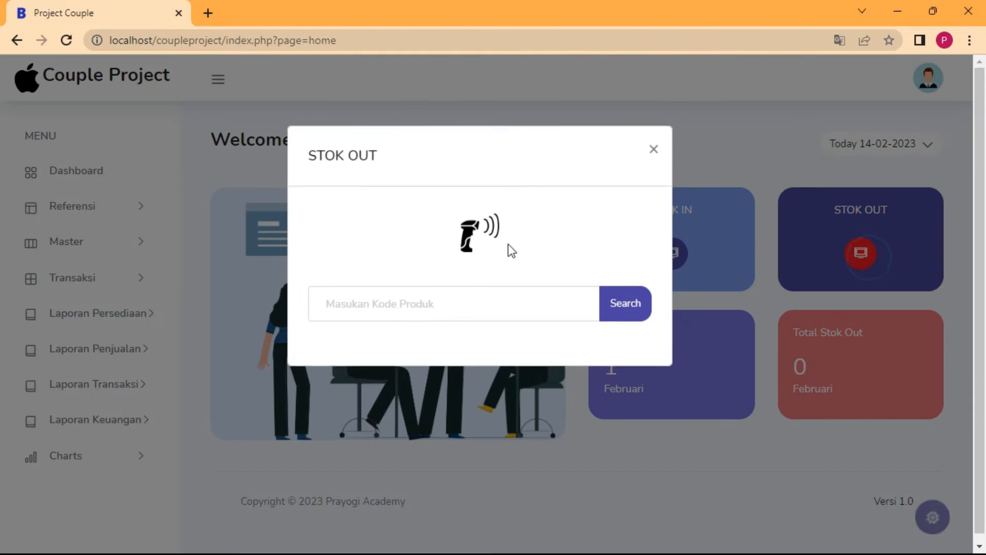
{"action": "left_click", "coordinate": [403, 311]}
{"action": "type", "text": "acasfda-987"}
{"action": "left_click", "coordinate": [623, 308]}
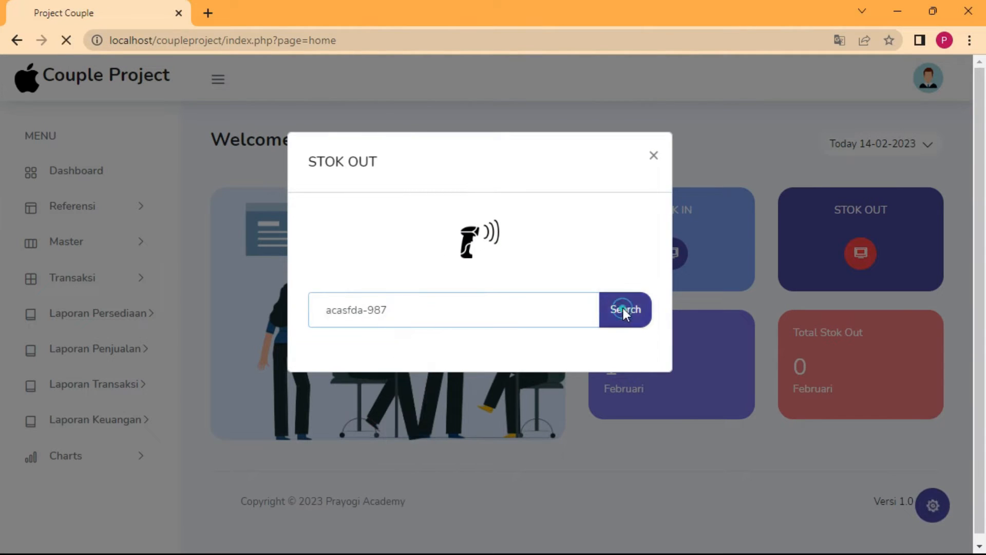
{"action": "scroll", "coordinate": [411, 383], "scroll_direction": "down", "scroll_amount": 2}
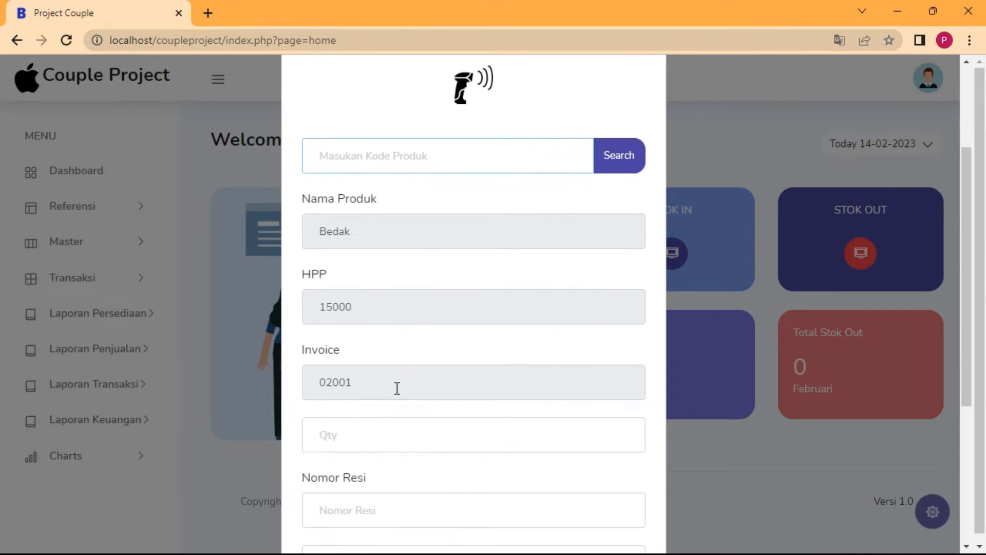
- Fill in the stock-out entry with quantity 2, the receipt number, the customer's name and a discount of 0
{"action": "scroll", "coordinate": [397, 388], "scroll_direction": "down", "scroll_amount": 3}
{"action": "left_click", "coordinate": [345, 282]}
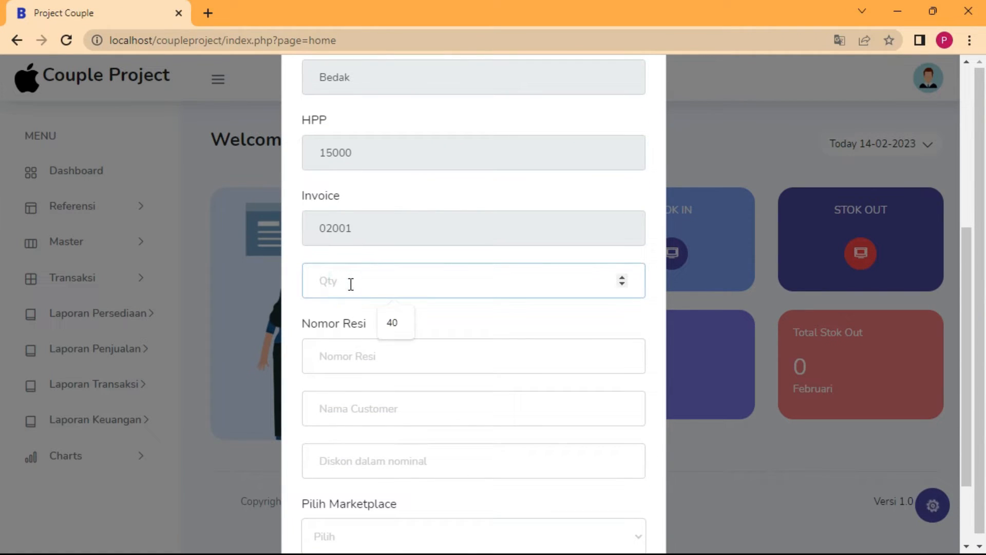
{"action": "type", "text": "2"}
{"action": "left_click", "coordinate": [358, 356]}
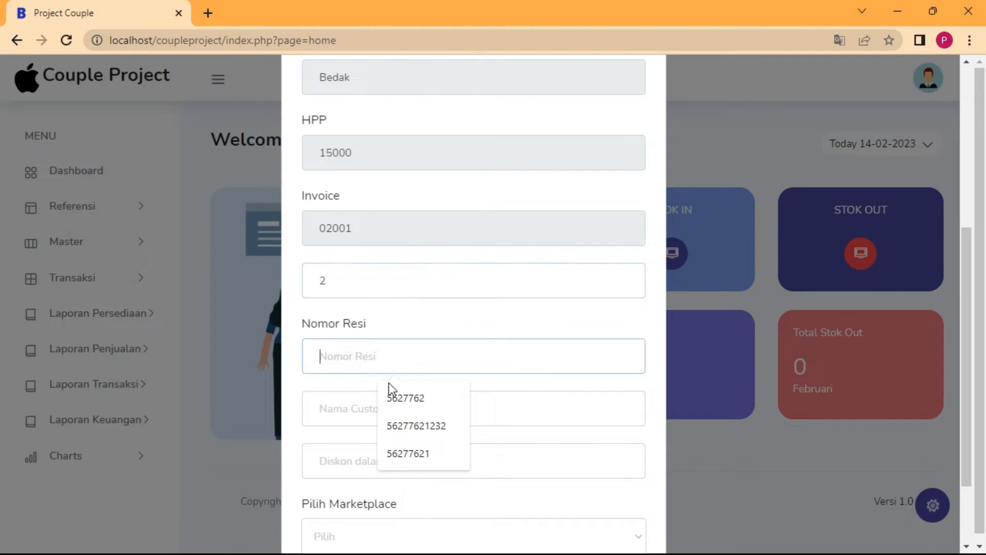
{"action": "left_click", "coordinate": [409, 400]}
{"action": "left_click", "coordinate": [401, 363]}
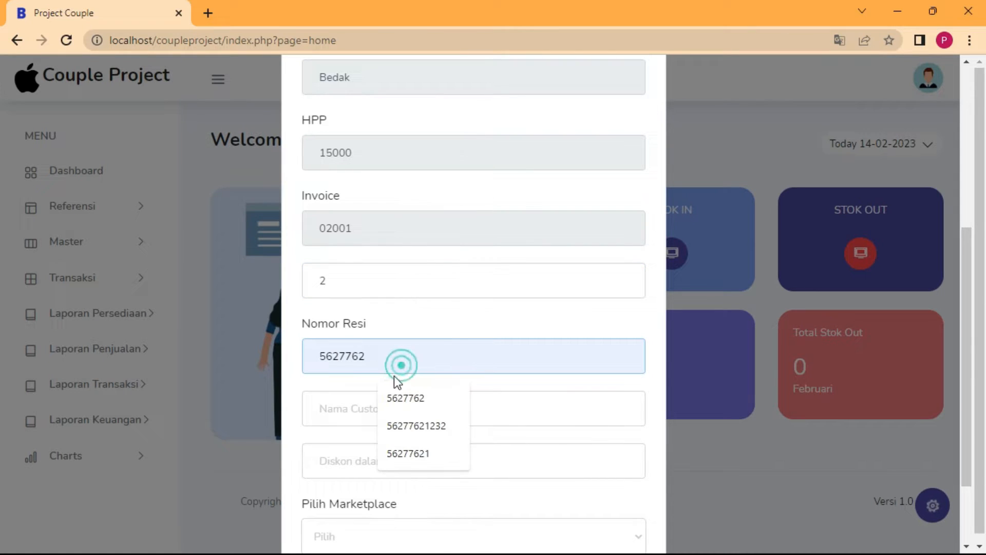
{"action": "left_click", "coordinate": [371, 406]}
{"action": "left_click", "coordinate": [399, 451]}
{"action": "left_click", "coordinate": [368, 460]}
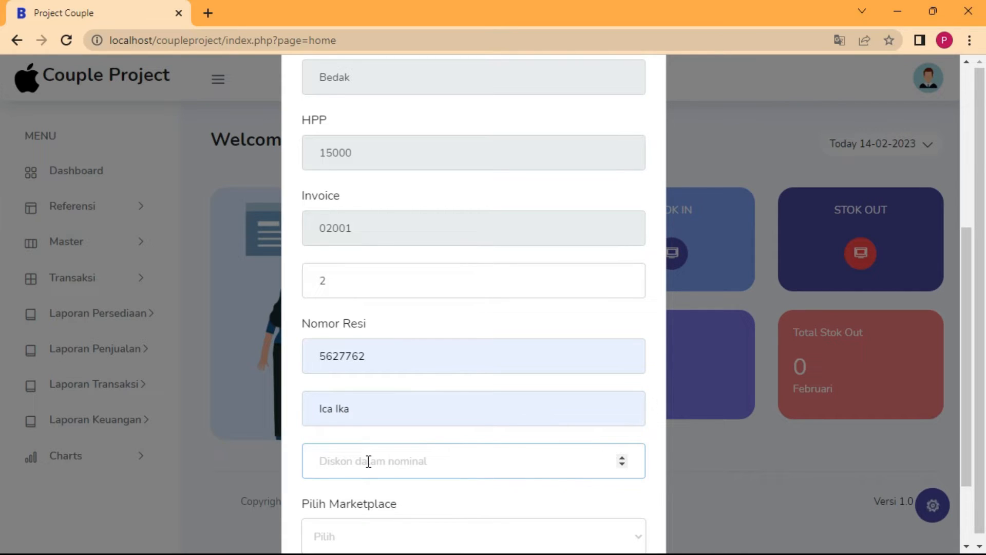
{"action": "type", "text": "0"}
- Choose Shopee as the marketplace and save the stock-out entry
{"action": "scroll", "coordinate": [376, 466], "scroll_direction": "down", "scroll_amount": 2}
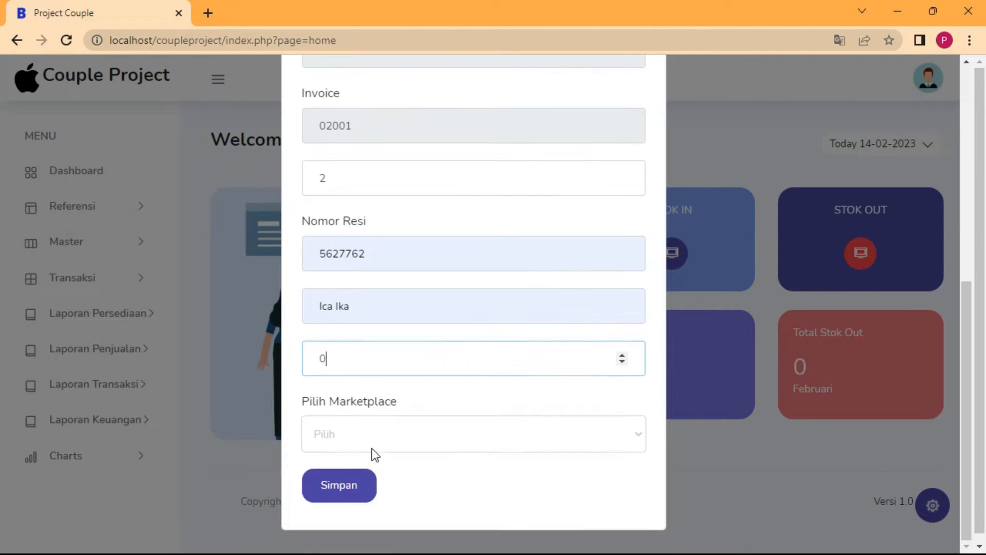
{"action": "left_click", "coordinate": [365, 431]}
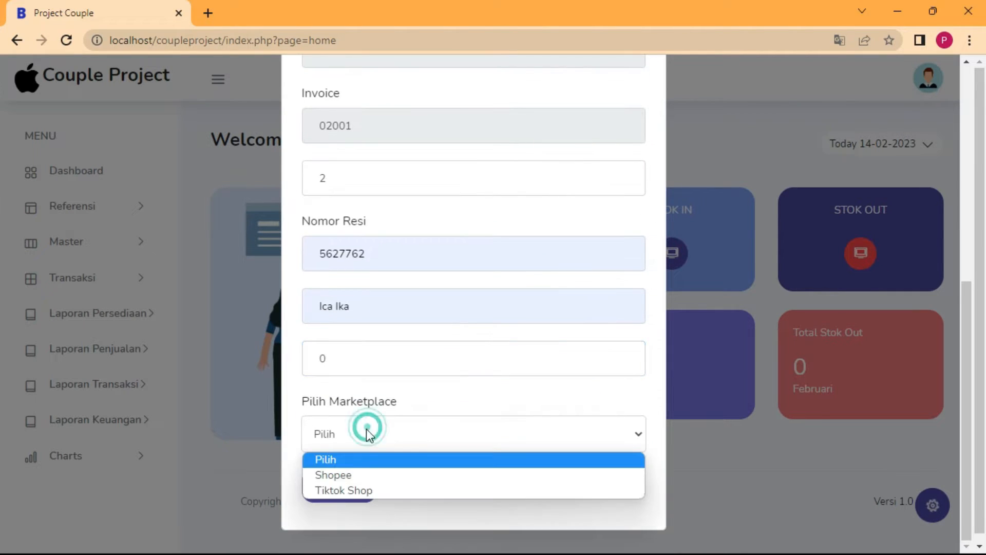
{"action": "left_click", "coordinate": [362, 475]}
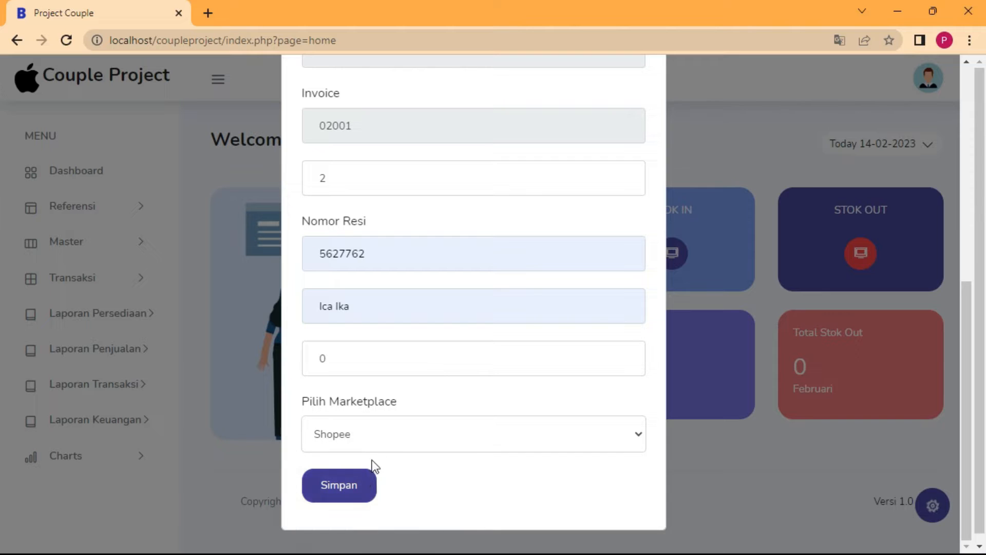
{"action": "left_click", "coordinate": [353, 490]}
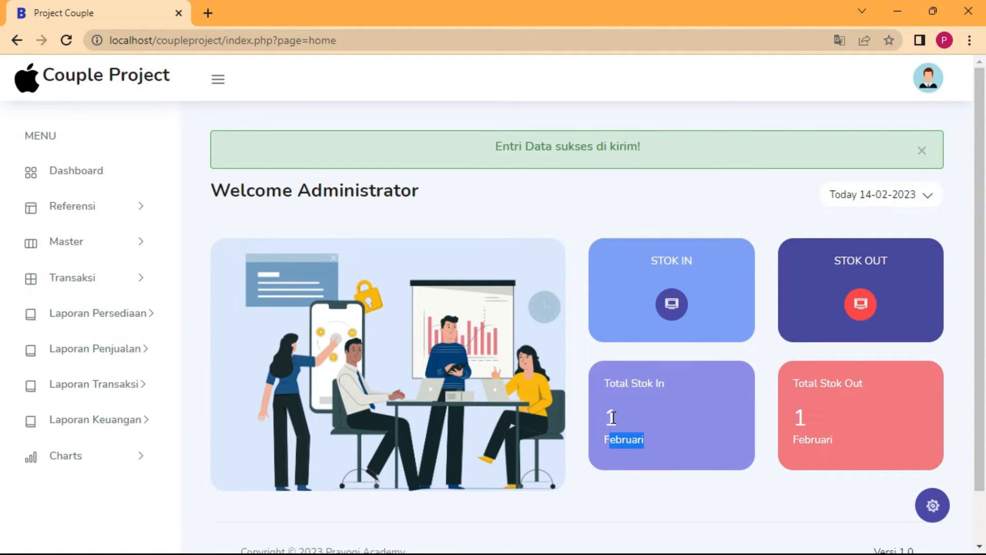
- Check the Total Stok Out figure on the Dashboard, and view the Stok Produk data
{"action": "double_click", "coordinate": [800, 416]}
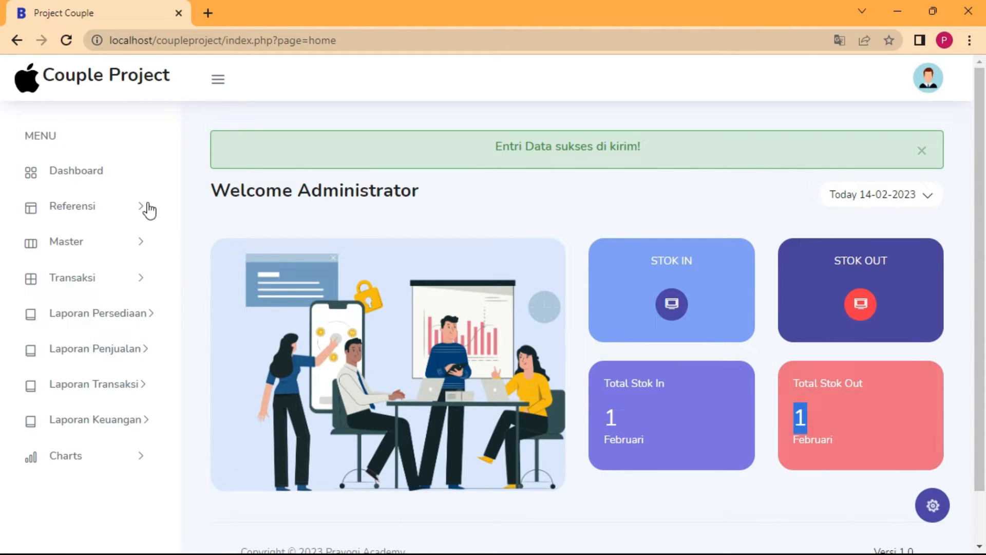
{"action": "left_click", "coordinate": [124, 254]}
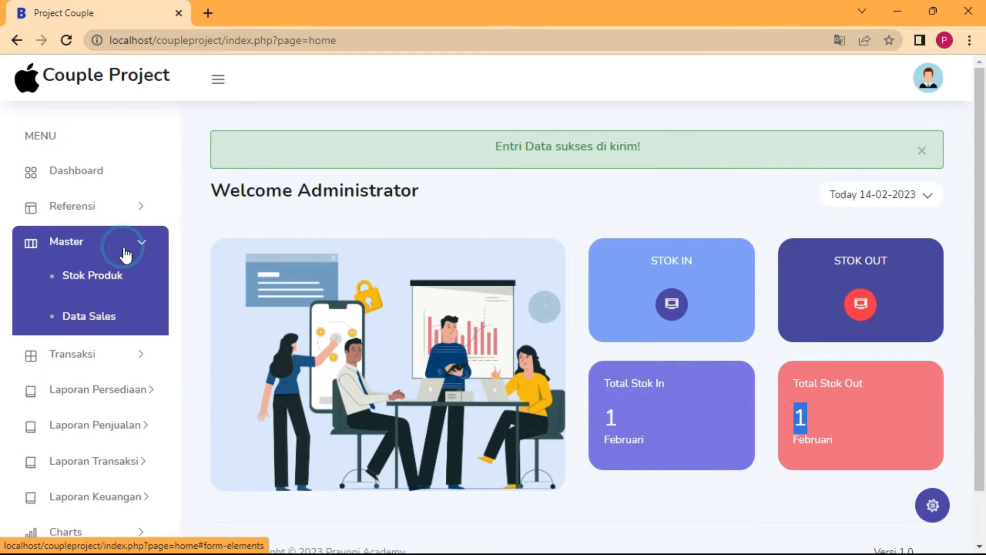
{"action": "left_click", "coordinate": [123, 253]}
{"action": "left_click", "coordinate": [137, 280]}
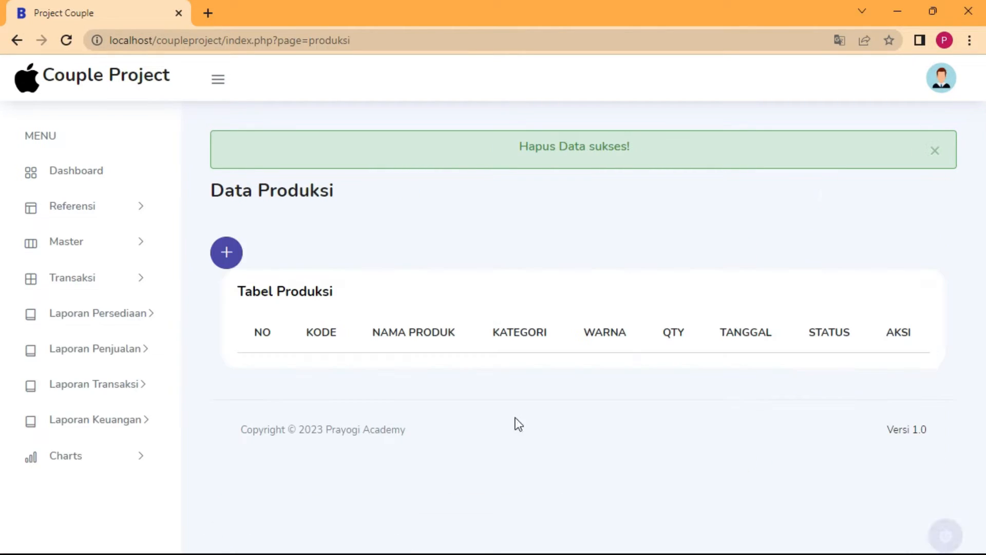
- Add a production entry for the product Bedak with quantity 5 and save it
{"action": "left_click", "coordinate": [226, 256]}
{"action": "left_click", "coordinate": [379, 259]}
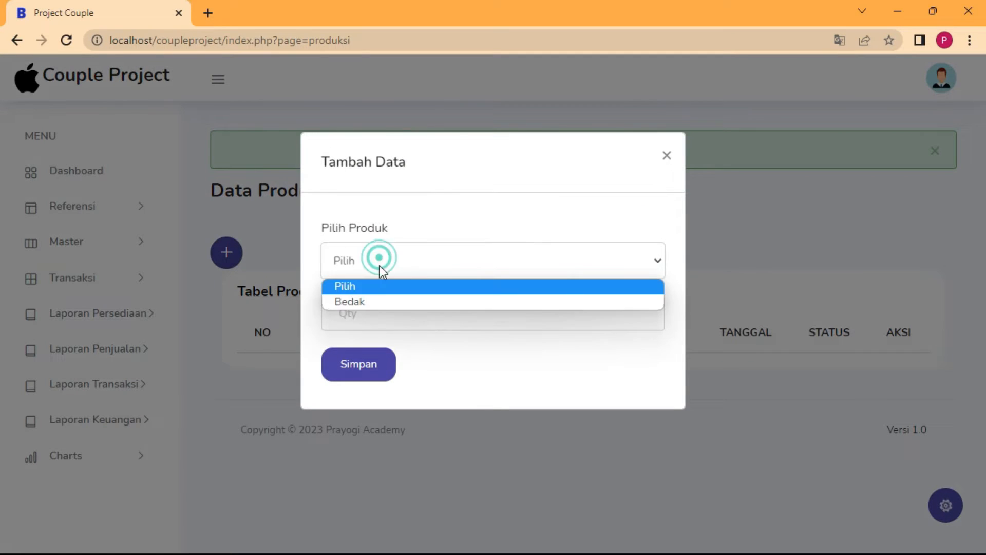
{"action": "left_click", "coordinate": [378, 301]}
{"action": "left_click", "coordinate": [373, 313]}
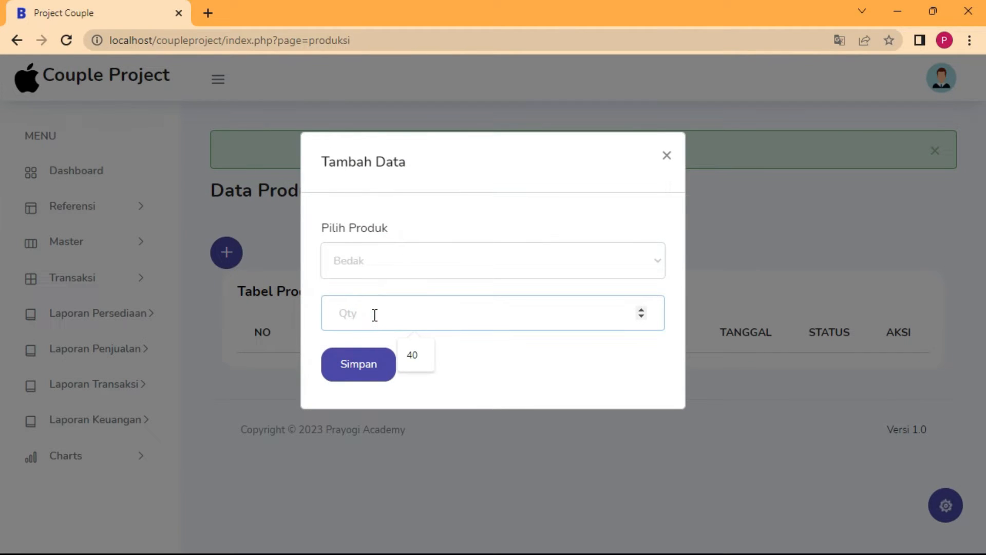
{"action": "type", "text": "5"}
{"action": "left_click", "coordinate": [358, 366]}
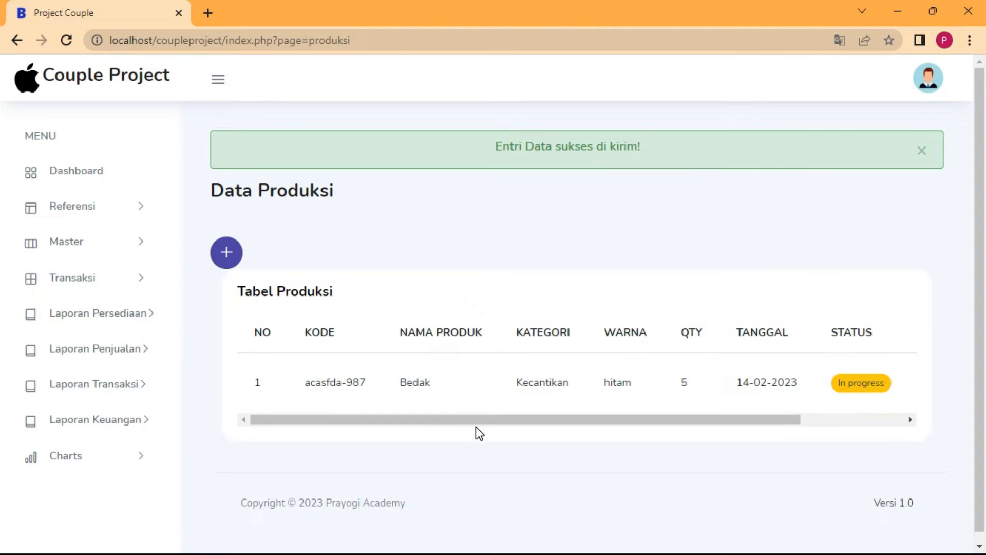
- Examine the status and available actions of the new Bedak entry in the production table
{"action": "left_click_drag", "start_coordinate": [481, 421], "coordinate": [649, 427]}
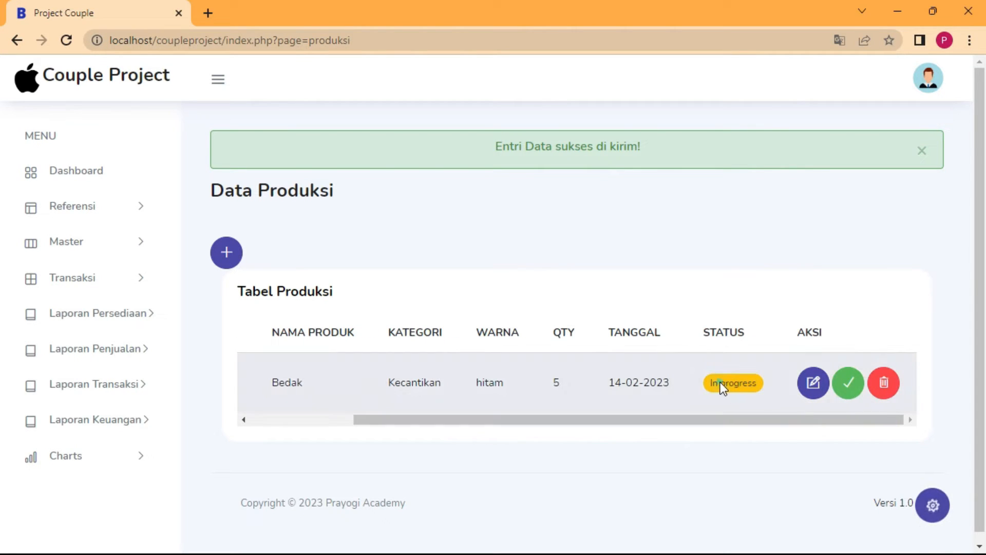
{"action": "left_click_drag", "start_coordinate": [720, 386], "coordinate": [760, 387]}
{"action": "left_click_drag", "start_coordinate": [737, 418], "coordinate": [717, 422]}
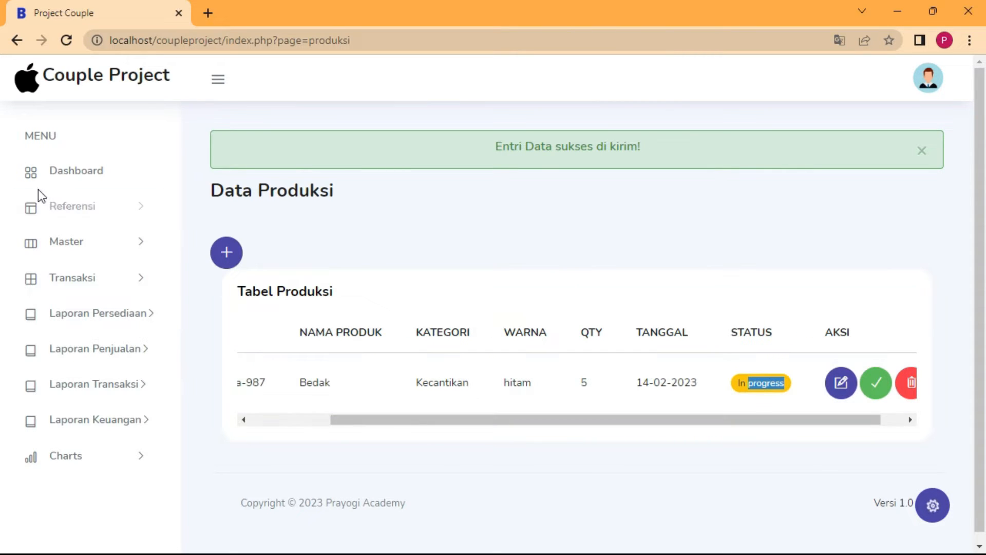
{"action": "left_click", "coordinate": [120, 247]}
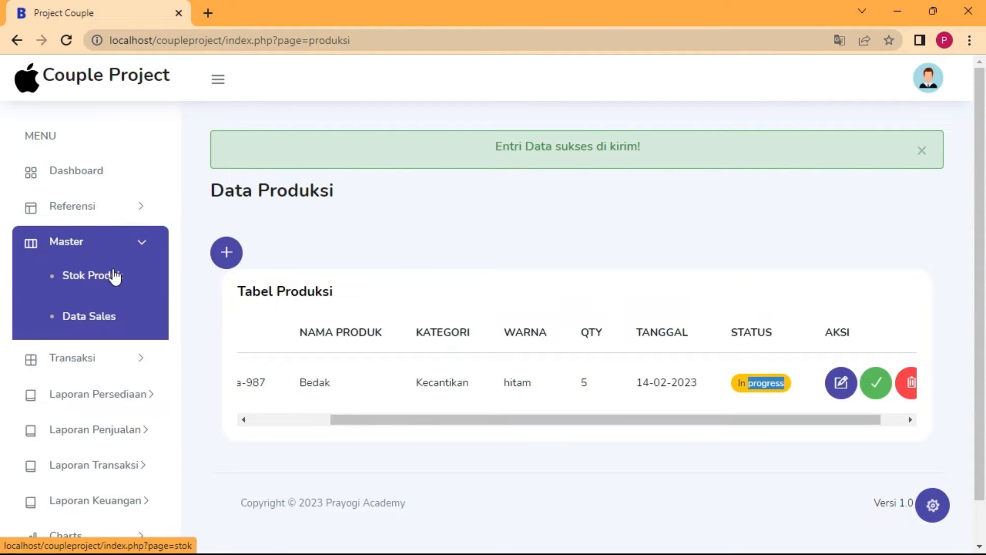
{"action": "left_click", "coordinate": [763, 205]}
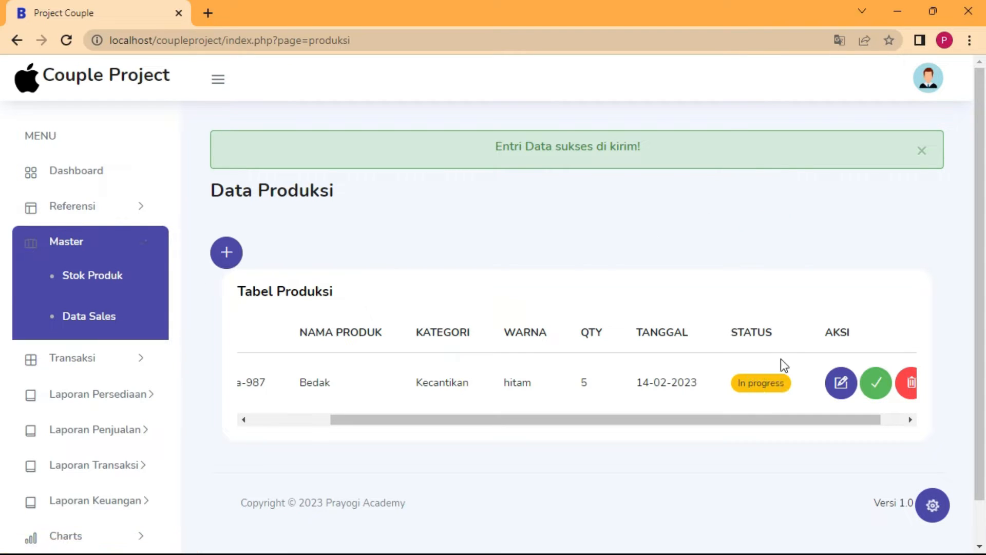
{"action": "left_click", "coordinate": [774, 380]}
- Approve the Bedak production entry
{"action": "left_click_drag", "start_coordinate": [777, 420], "coordinate": [870, 414]}
{"action": "left_click", "coordinate": [850, 389]}
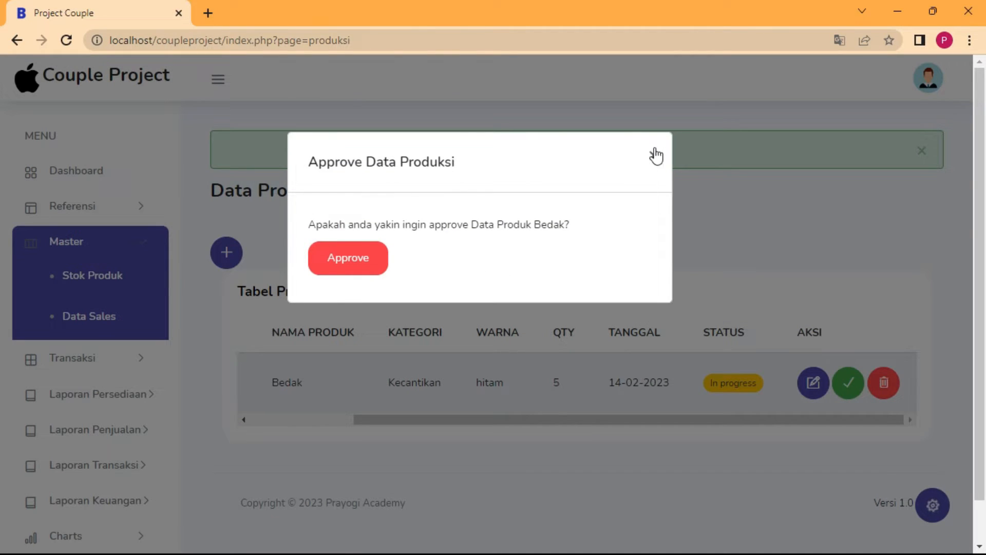
{"action": "left_click", "coordinate": [656, 155]}
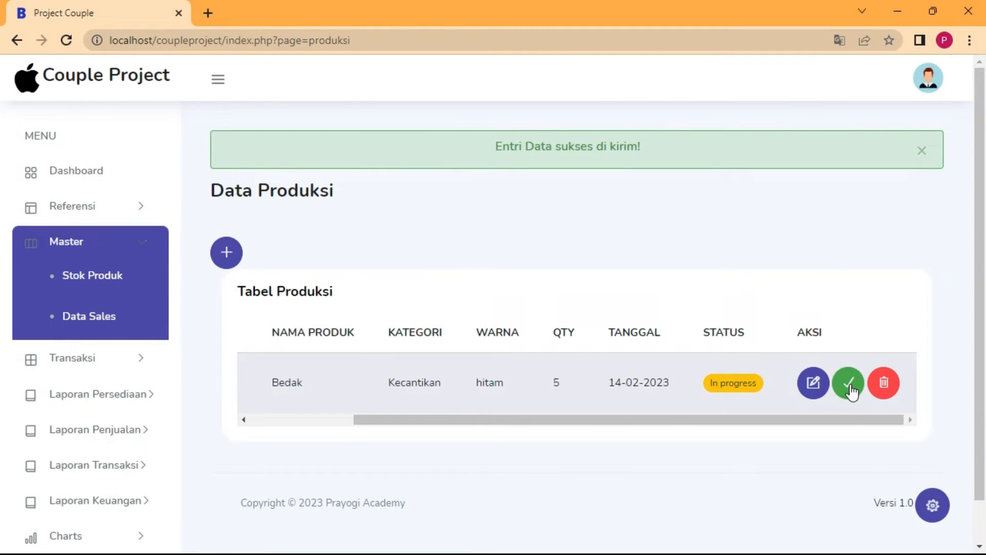
{"action": "left_click", "coordinate": [849, 386]}
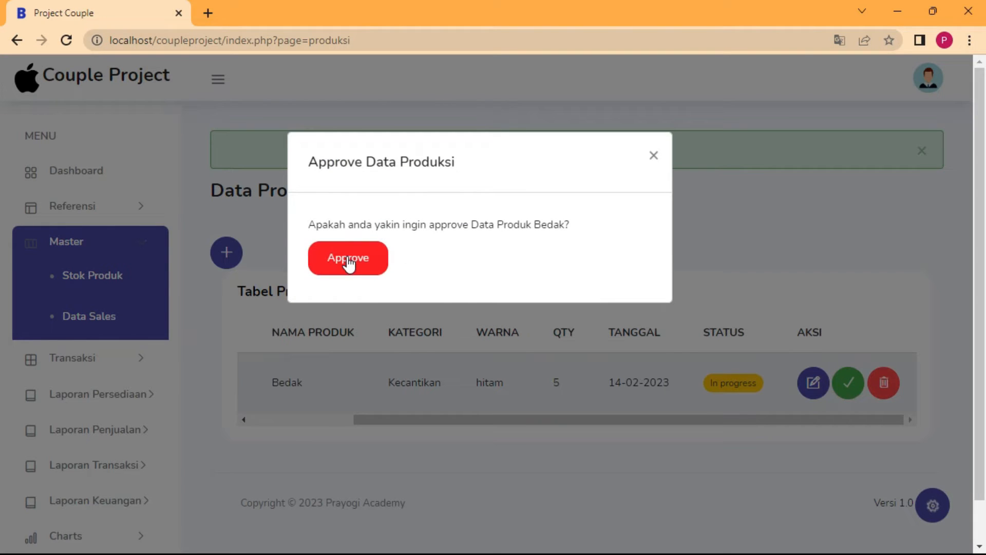
{"action": "left_click", "coordinate": [348, 260]}
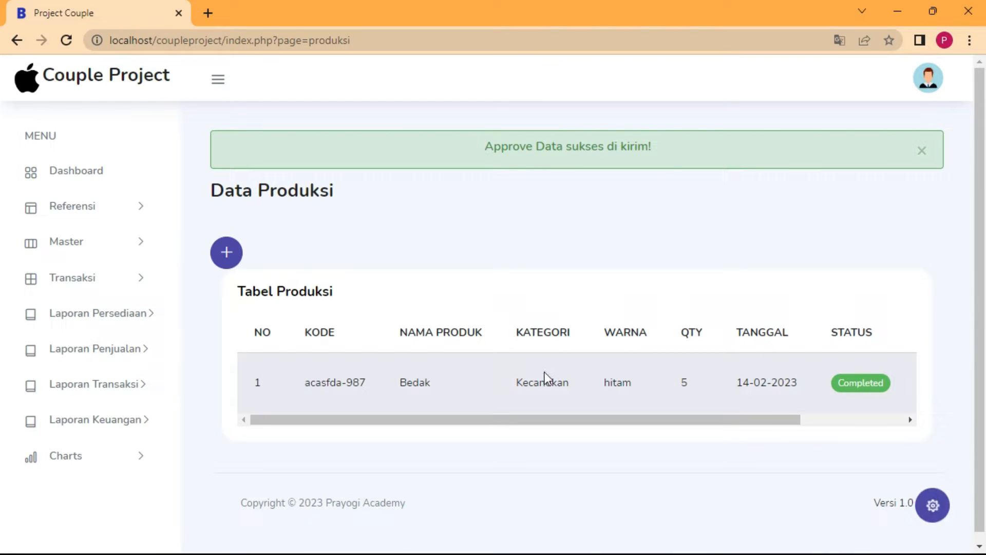
- Open the Penjualan transaction data and inspect the details of the Bedak sale
{"action": "left_click", "coordinate": [99, 244]}
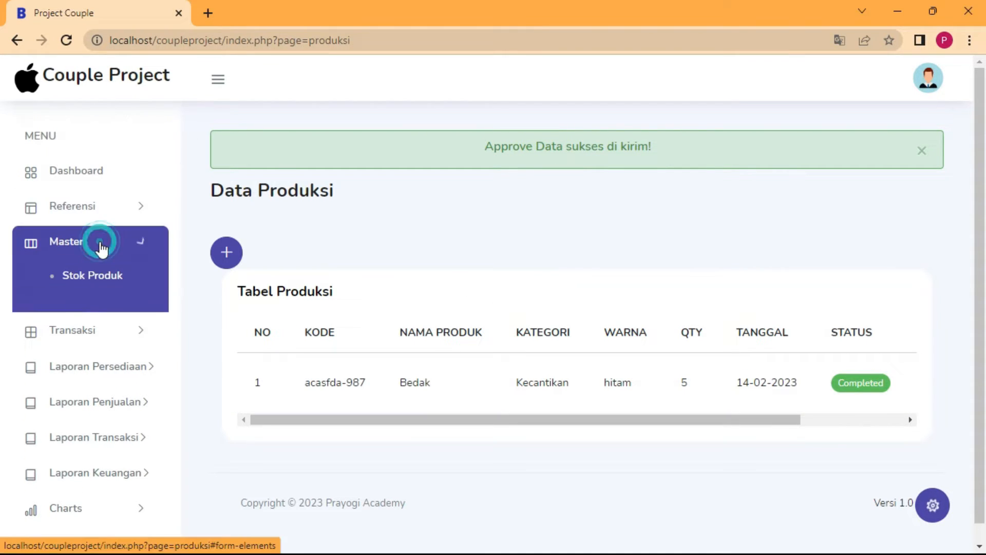
{"action": "left_click", "coordinate": [654, 211]}
{"action": "left_click", "coordinate": [128, 355]}
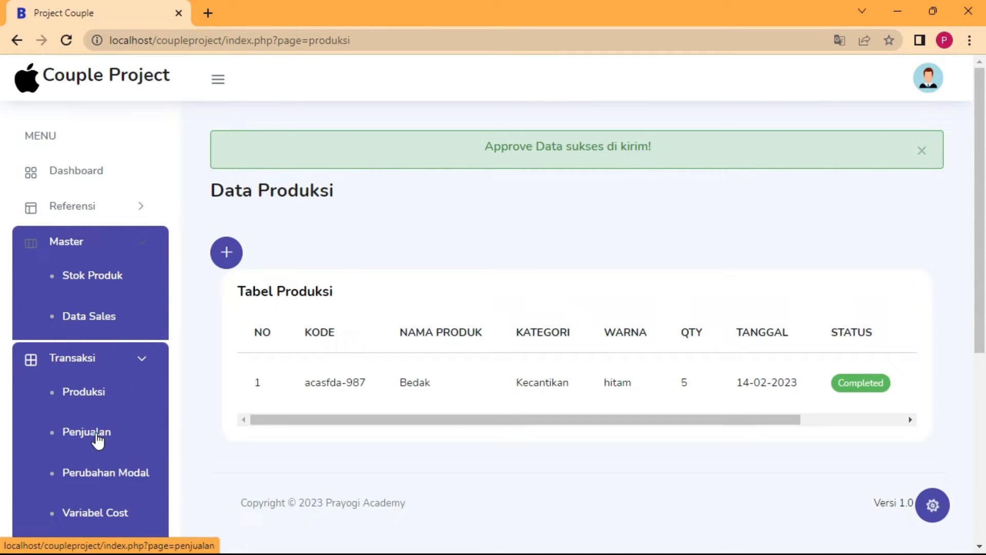
{"action": "left_click", "coordinate": [98, 437]}
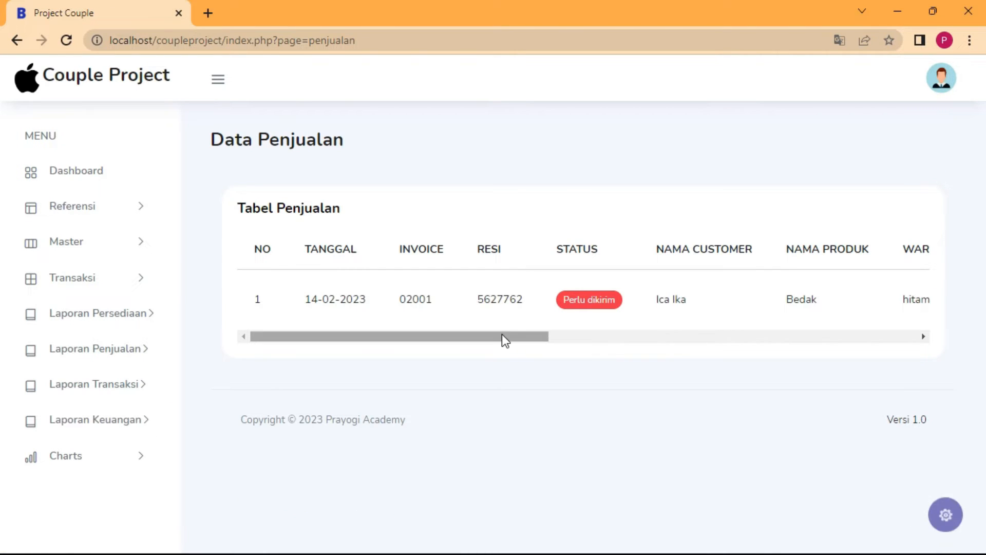
{"action": "left_click_drag", "start_coordinate": [502, 339], "coordinate": [565, 340]}
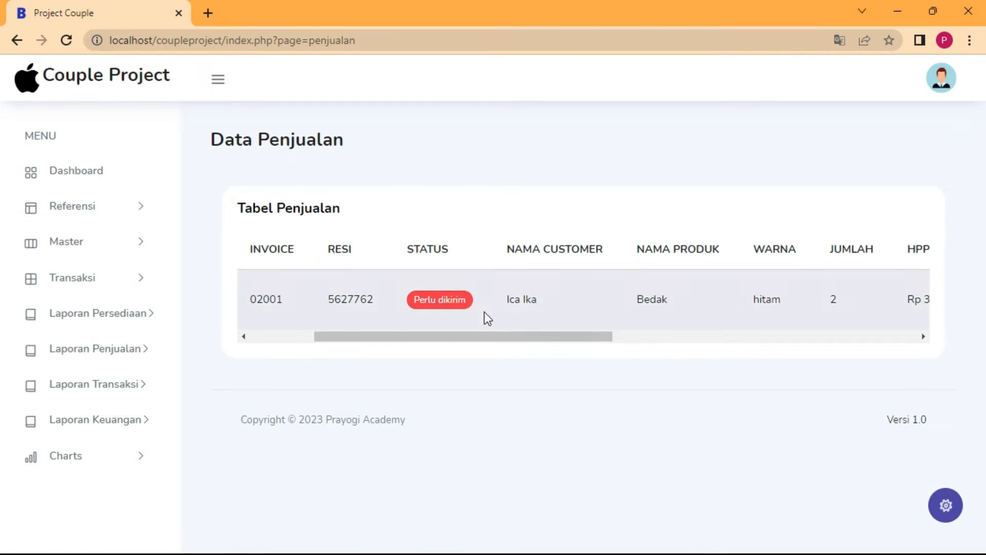
- Change the item status of the Bedak sale to Selesai and process the change
{"action": "left_click", "coordinate": [431, 304]}
{"action": "left_click", "coordinate": [396, 252]}
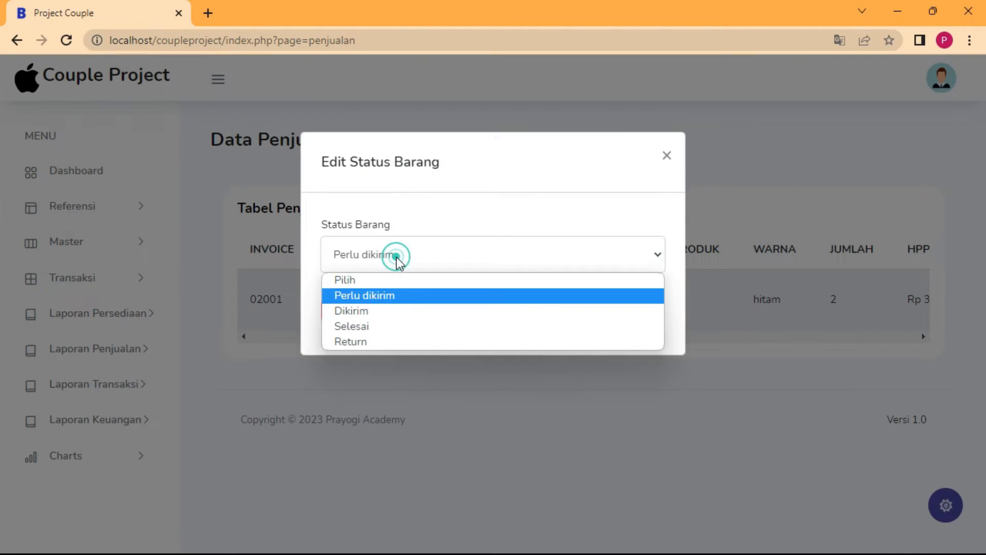
{"action": "left_click", "coordinate": [375, 327]}
{"action": "left_click", "coordinate": [375, 314]}
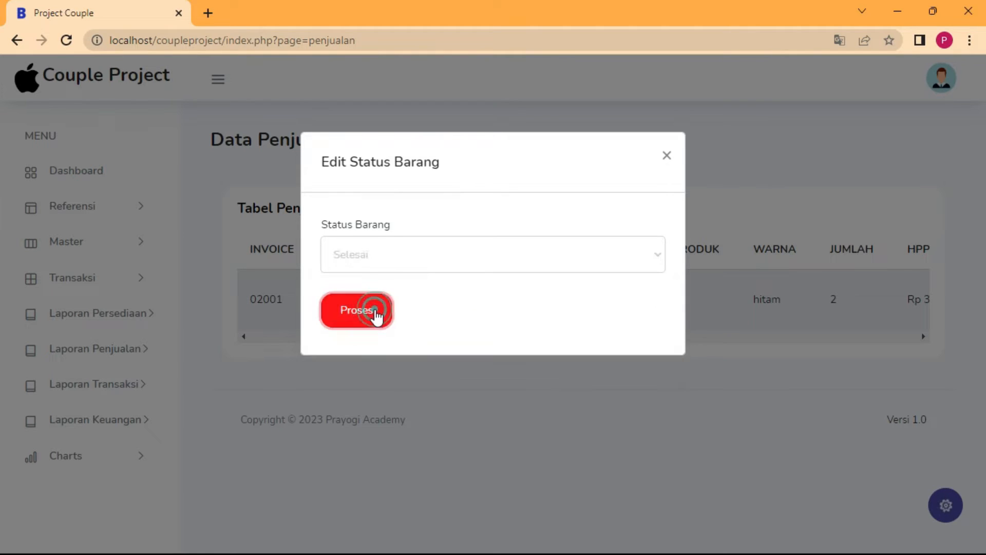
{"action": "left_click", "coordinate": [574, 350]}
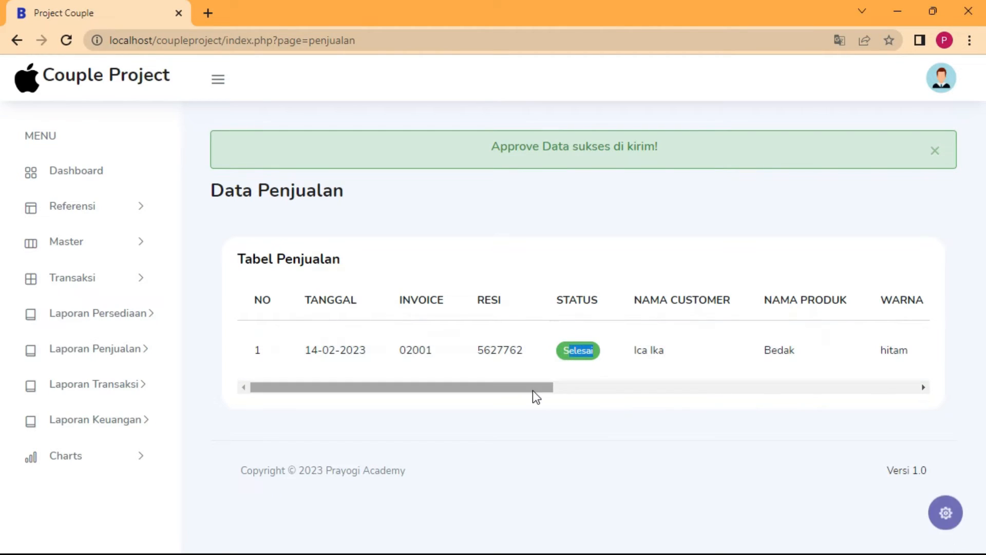
- Examine the price, discount, Couple Care, marketplace tax and profit columns of the Bedak sale
{"action": "left_click_drag", "start_coordinate": [533, 390], "coordinate": [876, 383]}
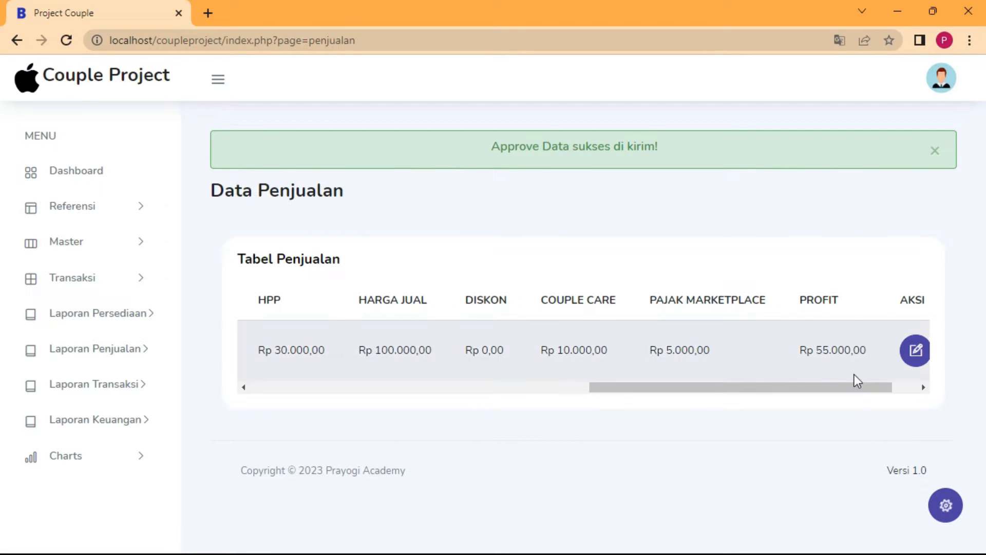
{"action": "left_click_drag", "start_coordinate": [817, 355], "coordinate": [837, 386]}
{"action": "left_click", "coordinate": [828, 349]}
{"action": "left_click_drag", "start_coordinate": [826, 352], "coordinate": [821, 351]}
{"action": "left_click_drag", "start_coordinate": [788, 387], "coordinate": [693, 365]}
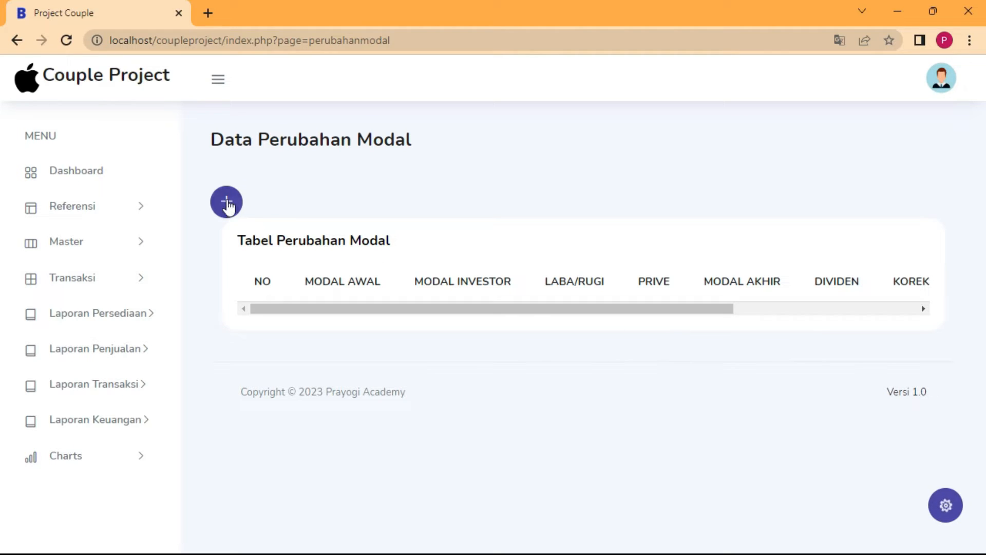
- Start a new Perubahan Modal entry with Modal Awal 200000000 and Modal Investor 50000000
{"action": "left_click", "coordinate": [227, 203]}
{"action": "left_click", "coordinate": [360, 231]}
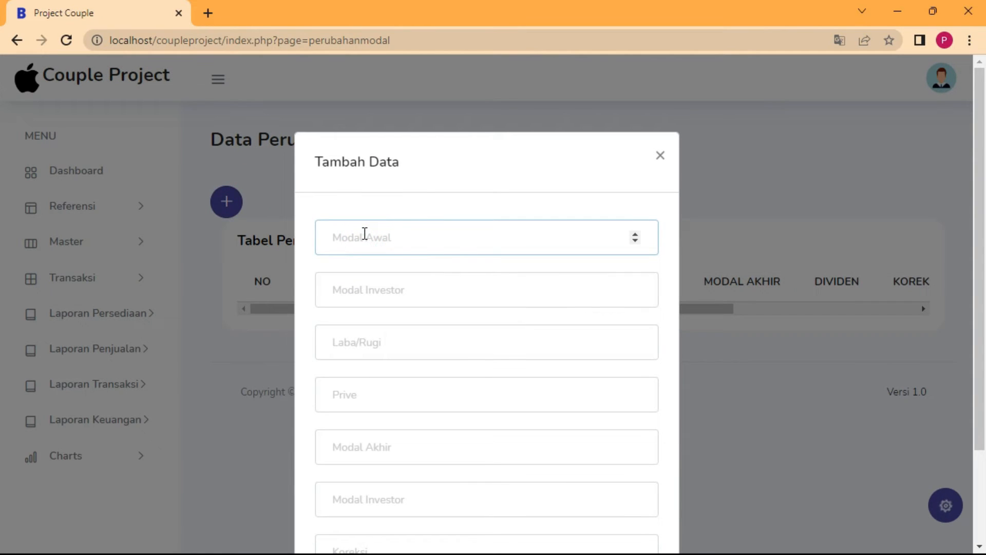
{"action": "type", "text": "200000000"}
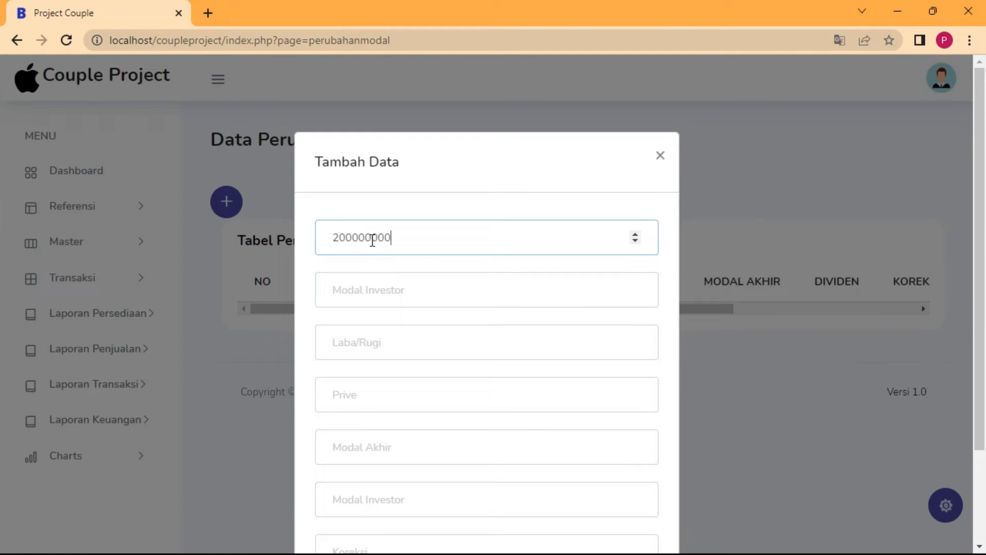
{"action": "left_click", "coordinate": [366, 237]}
{"action": "left_click", "coordinate": [353, 292]}
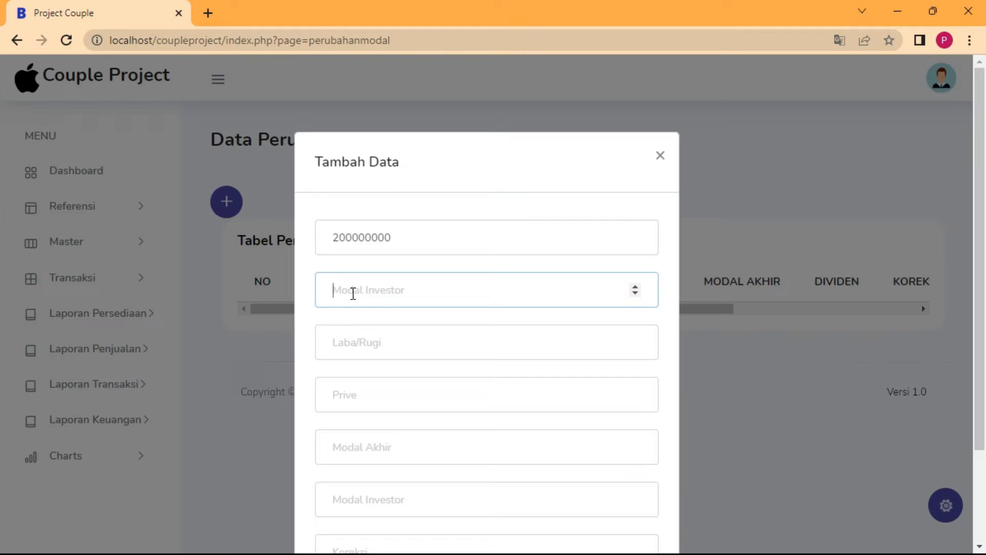
{"action": "type", "text": "5000"}
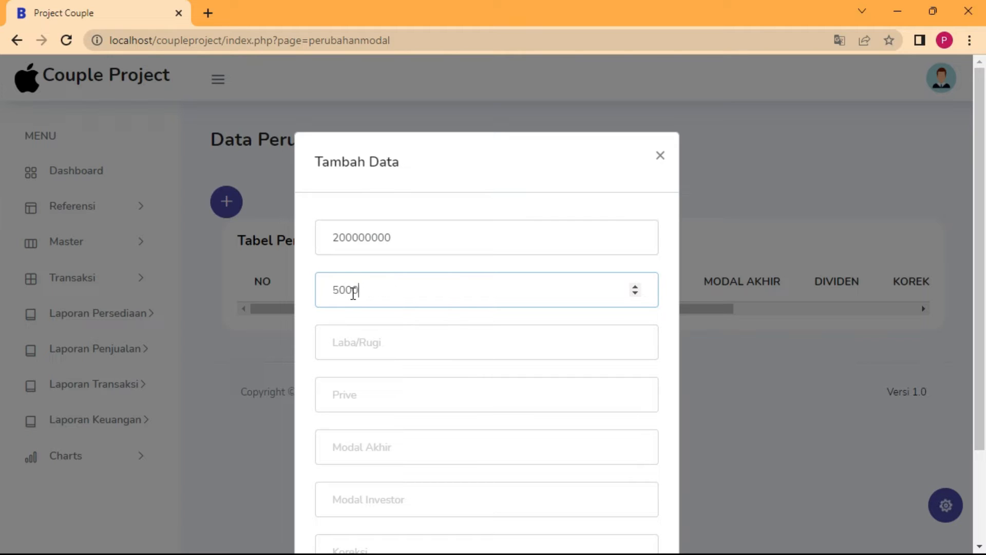
{"action": "type", "text": "0000"}
{"action": "left_click", "coordinate": [366, 290]}
{"action": "left_click", "coordinate": [349, 290]}
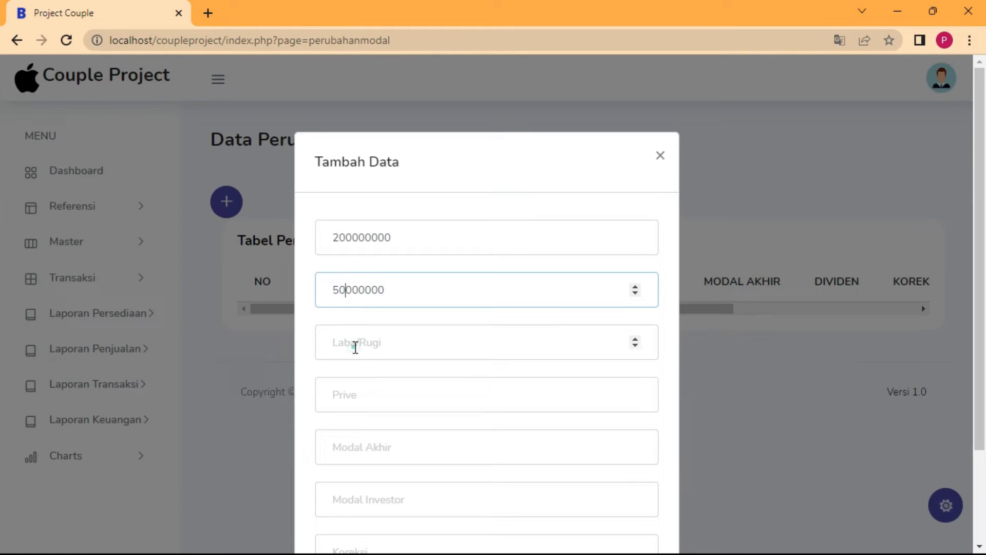
- Set Laba/Rugi to 10000000, Prive to 2000000 and Modal Akhir to 30000000 in the capital change entry
{"action": "left_click", "coordinate": [358, 347]}
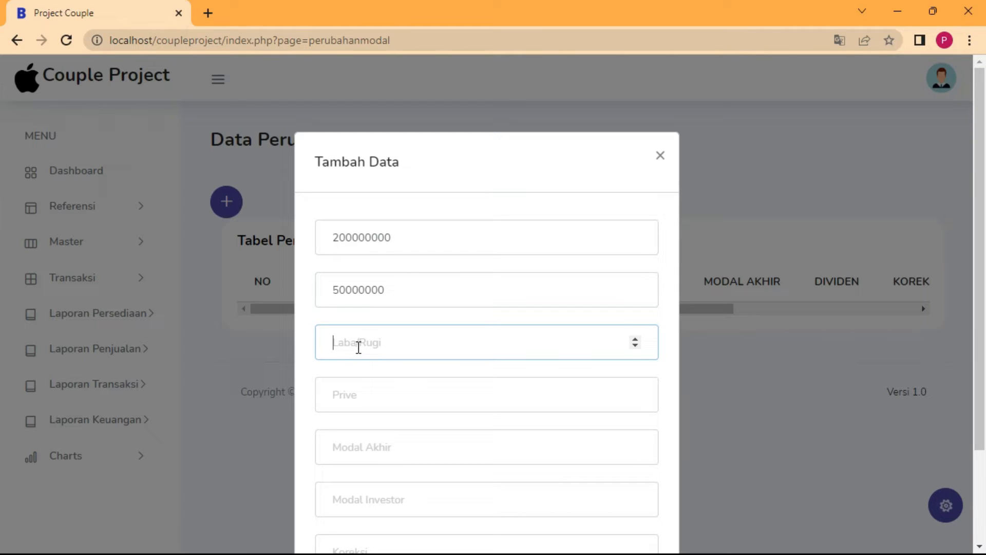
{"action": "type", "text": "10000000"}
{"action": "left_click", "coordinate": [405, 394]}
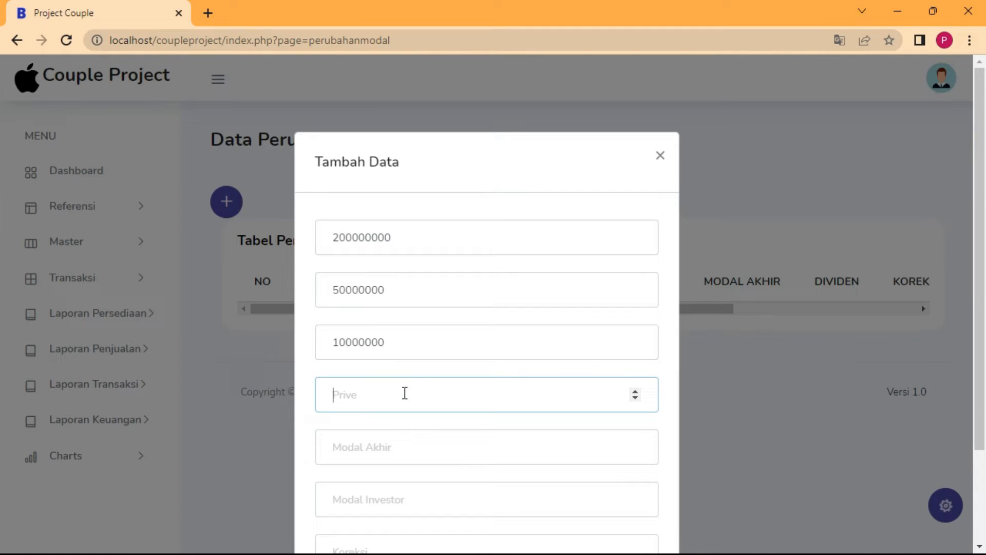
{"action": "type", "text": "2000000"}
{"action": "key", "text": "Tab"}
{"action": "type", "text": "30000000"}
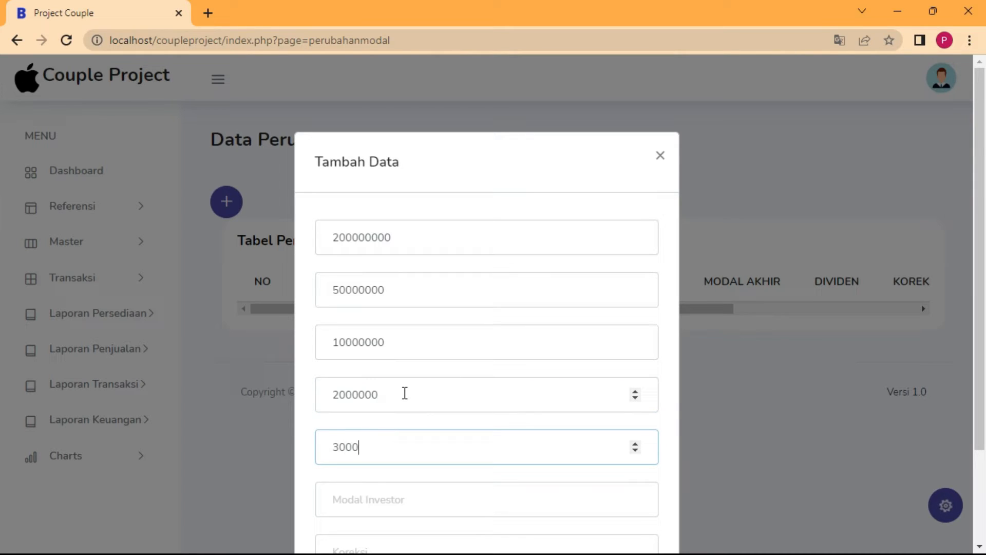
- Set the second Modal Investor field to 50000000 and Koreksi to 10000000, and save the capital change entry
{"action": "left_click", "coordinate": [392, 489]}
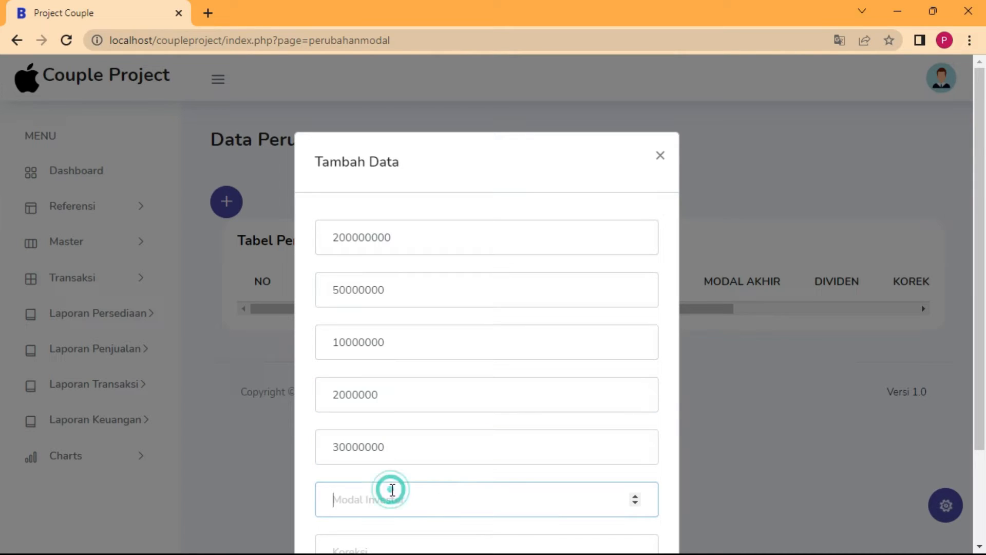
{"action": "type", "text": "50"}
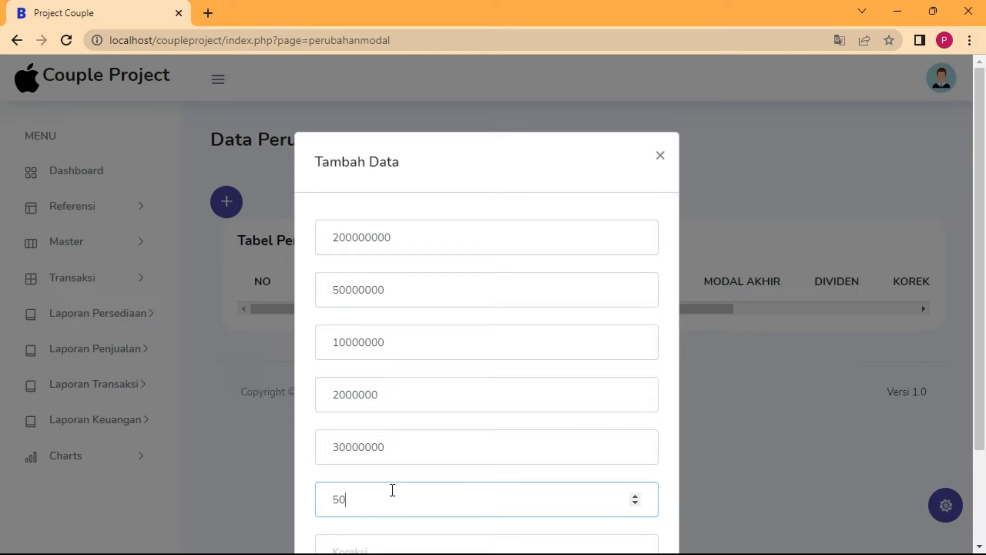
{"action": "type", "text": "000000"}
{"action": "scroll", "coordinate": [395, 498], "scroll_direction": "down", "scroll_amount": 2}
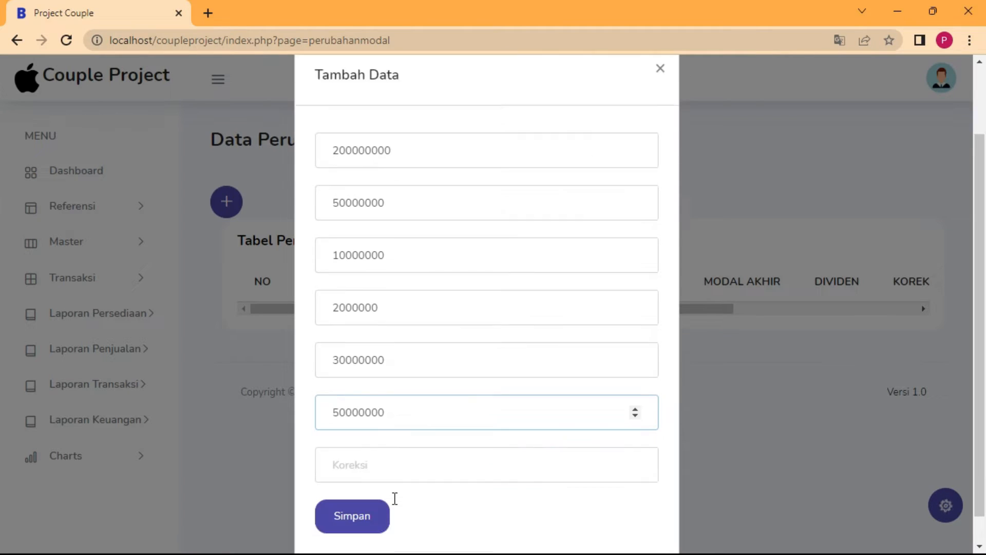
{"action": "left_click", "coordinate": [374, 432]}
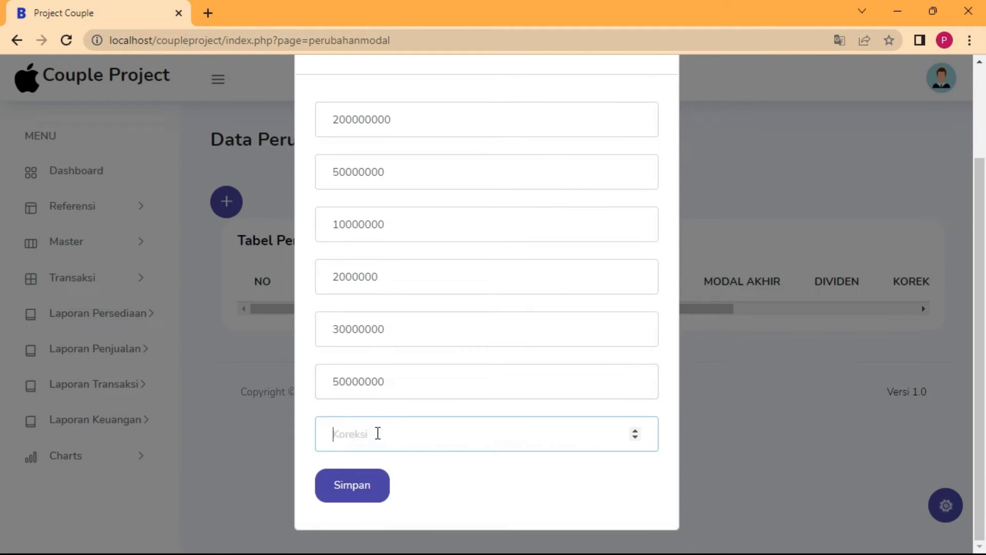
{"action": "type", "text": "10000000"}
{"action": "scroll", "coordinate": [377, 434], "scroll_direction": "up", "scroll_amount": 2}
{"action": "scroll", "coordinate": [454, 440], "scroll_direction": "down", "scroll_amount": 2}
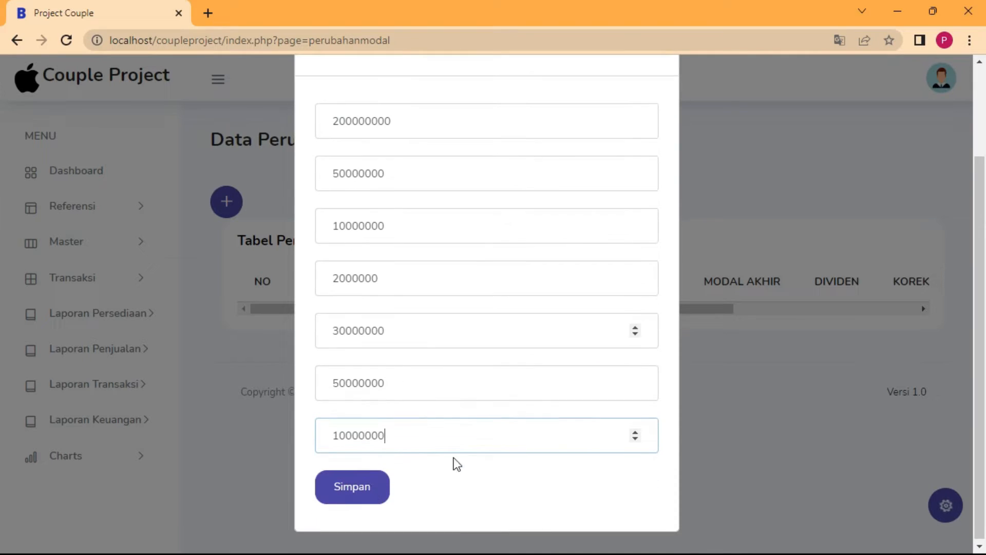
{"action": "left_click", "coordinate": [341, 496]}
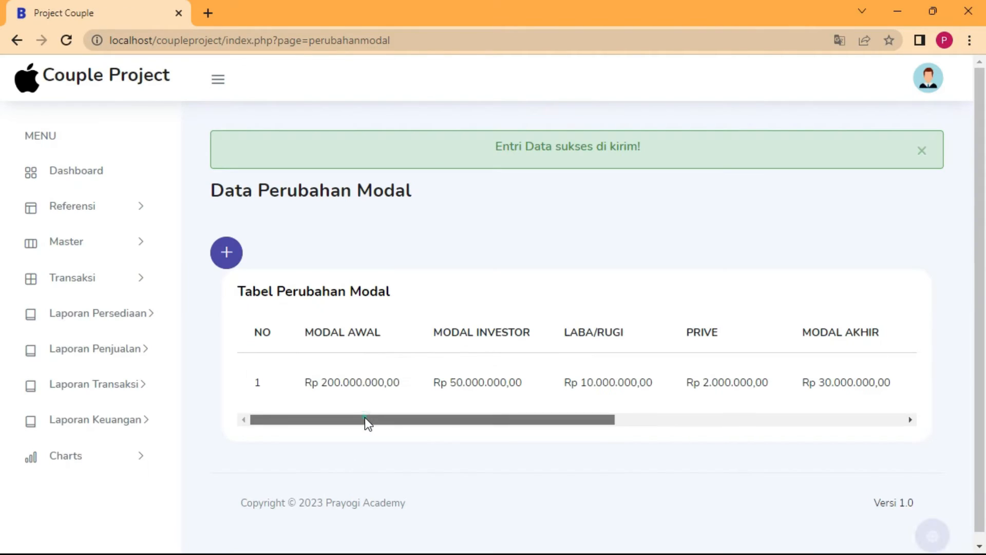
- Examine the remaining columns of the saved Perubahan Modal entry, including its Couple Care and Zakat amounts
{"action": "left_click_drag", "start_coordinate": [365, 417], "coordinate": [799, 396]}
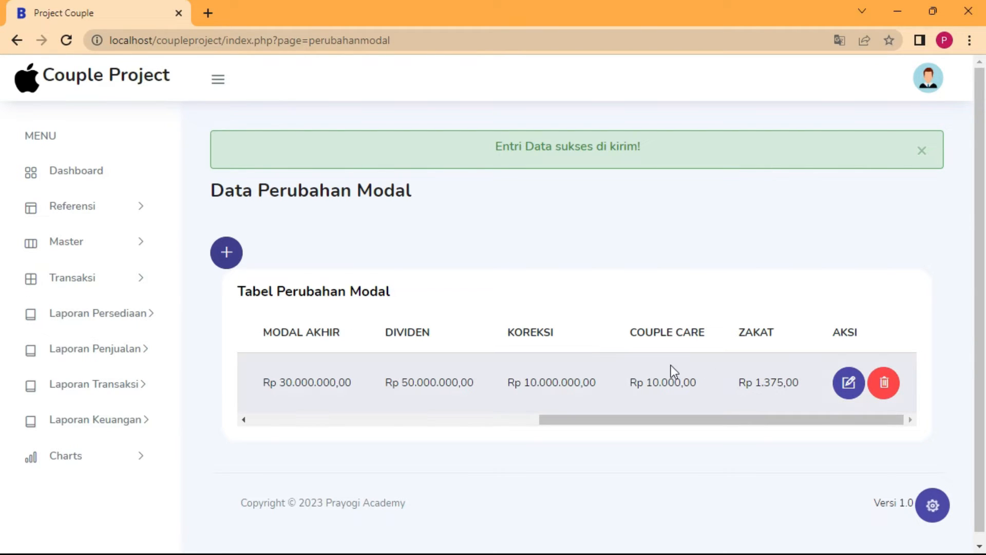
{"action": "left_click_drag", "start_coordinate": [746, 380], "coordinate": [794, 381]}
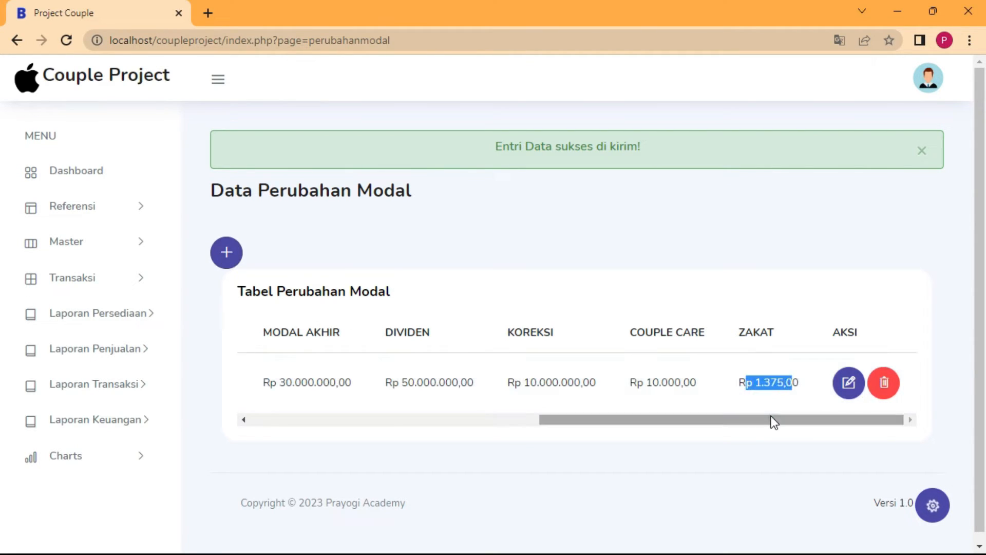
{"action": "left_click_drag", "start_coordinate": [772, 419], "coordinate": [379, 431]}
- Open the Variabel Cost data and start a new entry with Bahan Baku 20000000 and Tenaga Kerja Langsung 30000000
{"action": "left_click", "coordinate": [99, 275]}
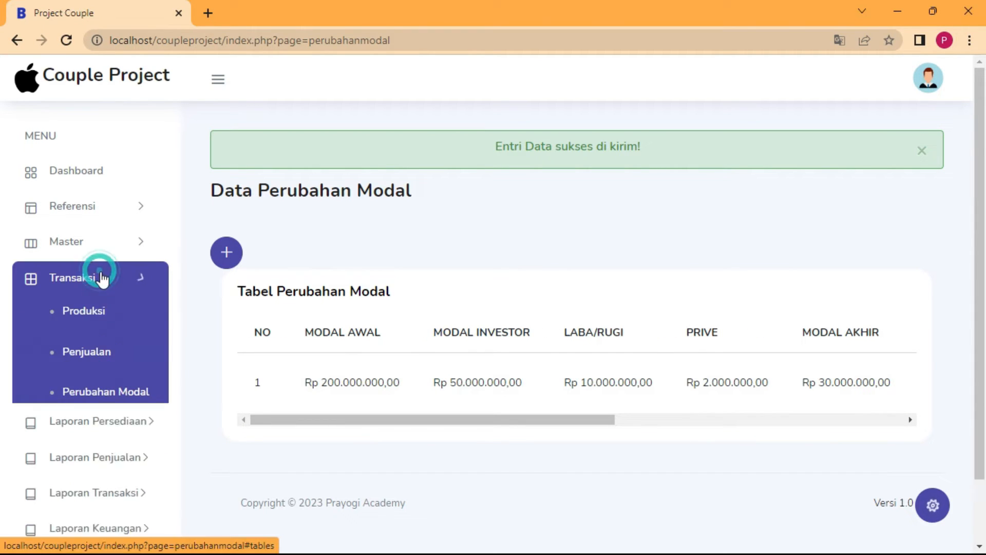
{"action": "left_click", "coordinate": [110, 433]}
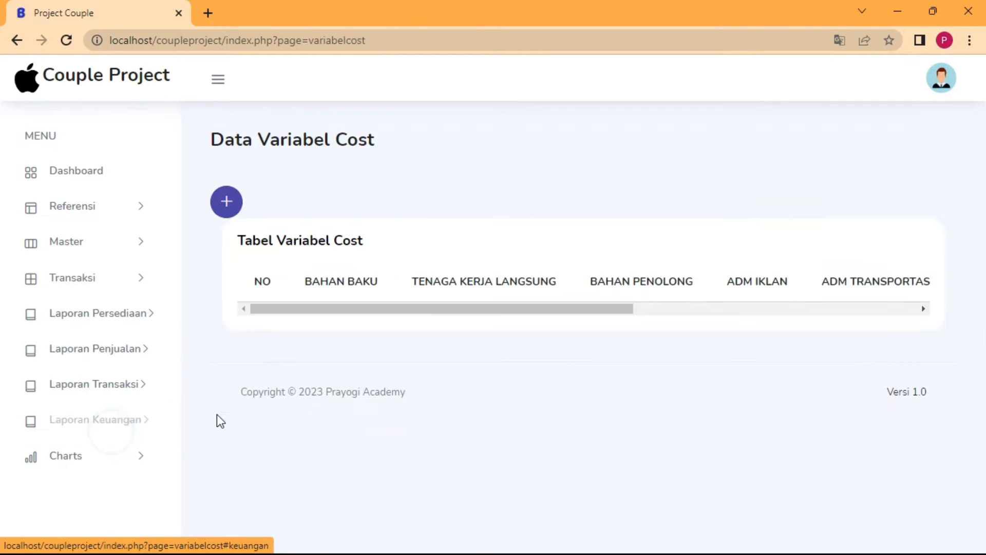
{"action": "left_click", "coordinate": [226, 201]}
{"action": "left_click", "coordinate": [348, 227]}
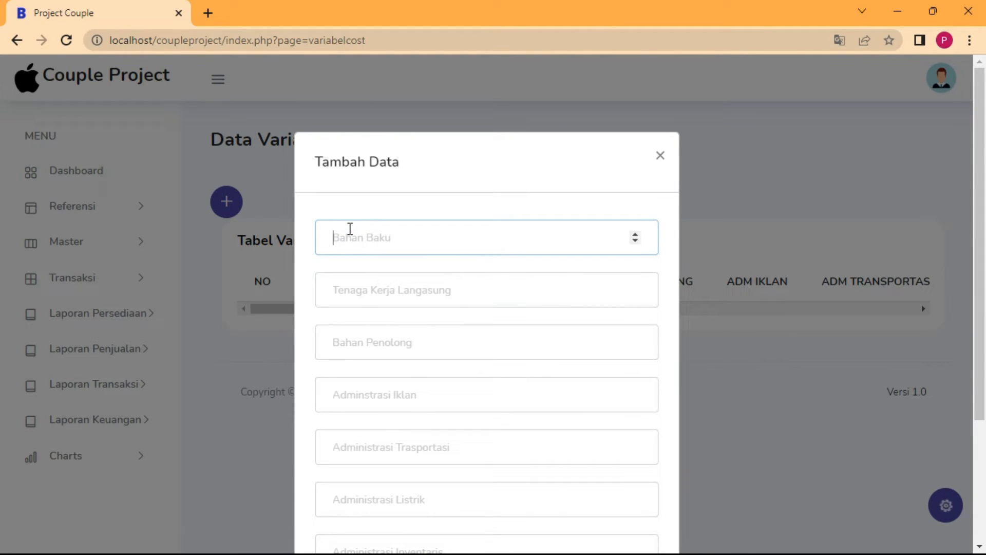
{"action": "type", "text": "20000000"}
{"action": "key", "text": "Tab"}
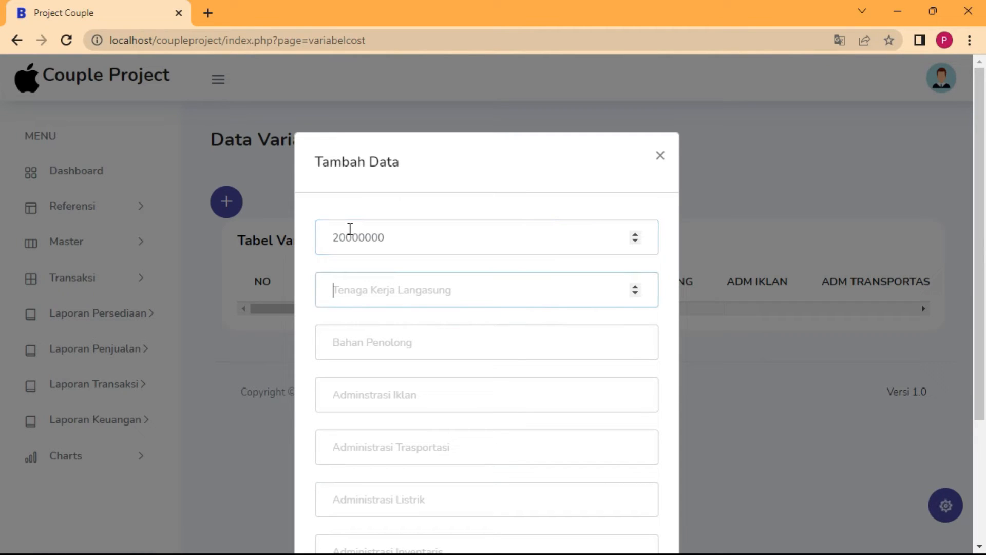
{"action": "type", "text": "30000000"}
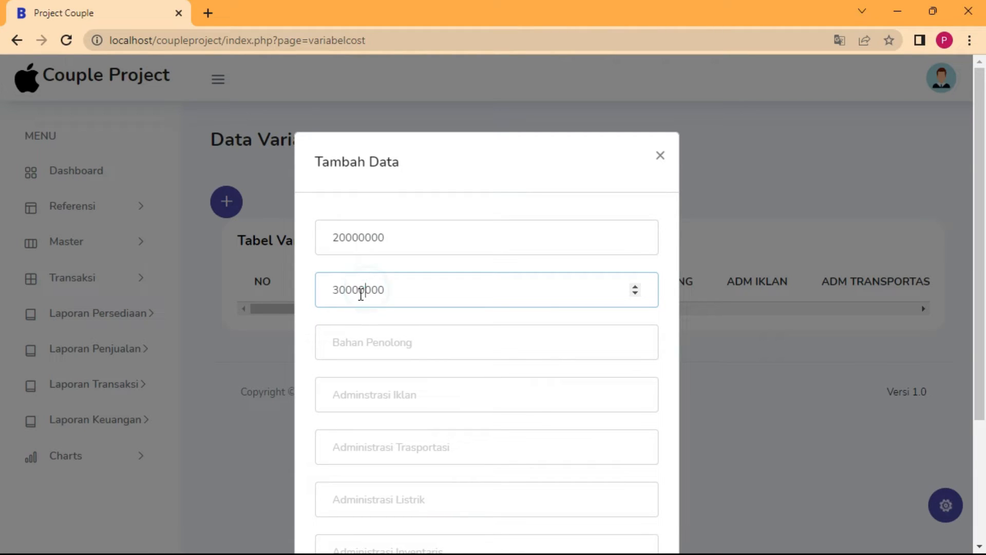
- Set Bahan Penolong to 5000000, Administrasi Iklan to 3000000 and Administrasi Transportasi to 100000 in the variable cost entry
{"action": "left_click", "coordinate": [356, 355]}
{"action": "type", "text": "50"}
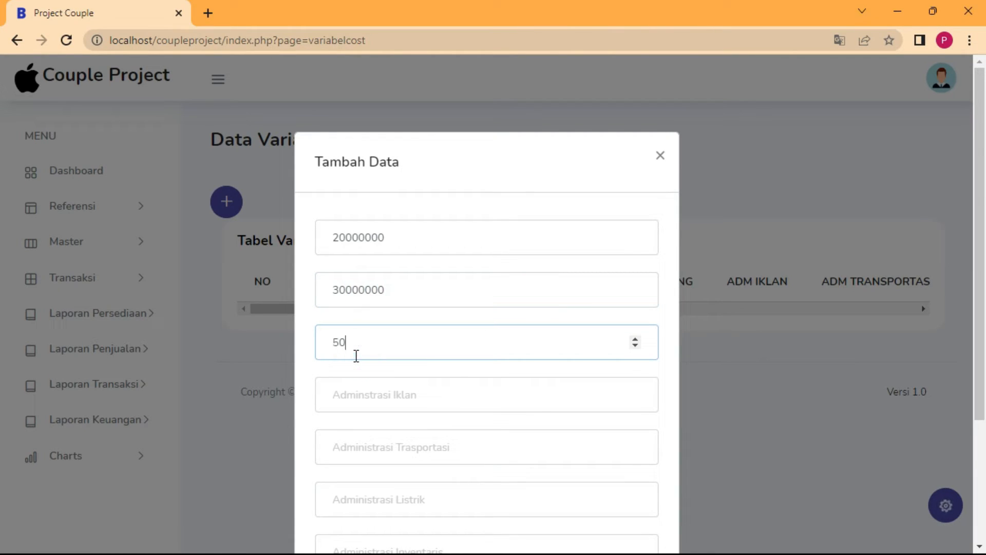
{"action": "type", "text": "00000"}
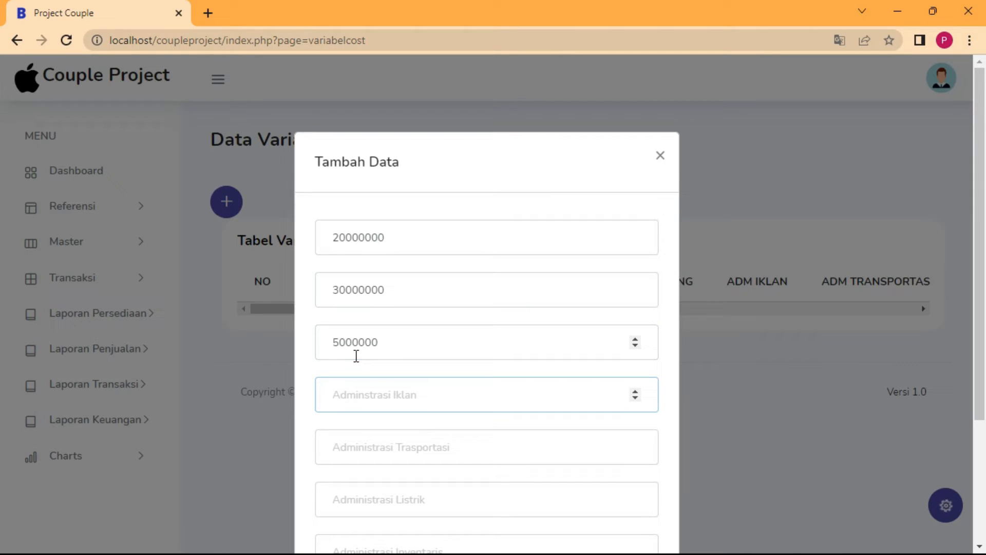
{"action": "type", "text": "3000000"}
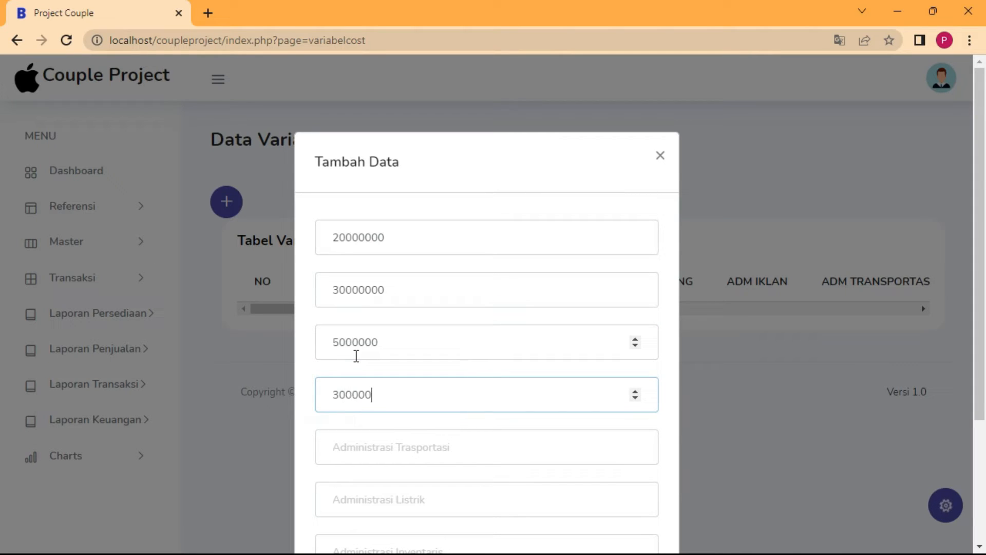
{"action": "key", "text": "Tab"}
{"action": "type", "text": "10"}
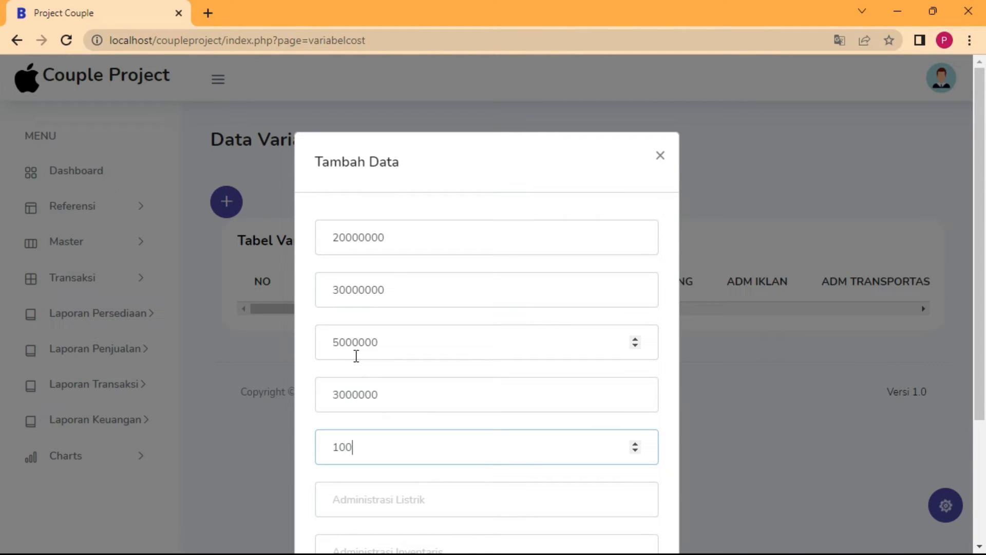
{"action": "type", "text": "0000"}
- Set Administrasi Listrik to 500000, Administrasi Inventaris to 100000 and Administrasi Lain Lain to 300000, and save the variable cost entry
{"action": "key", "text": "Tab"}
{"action": "type", "text": "5"}
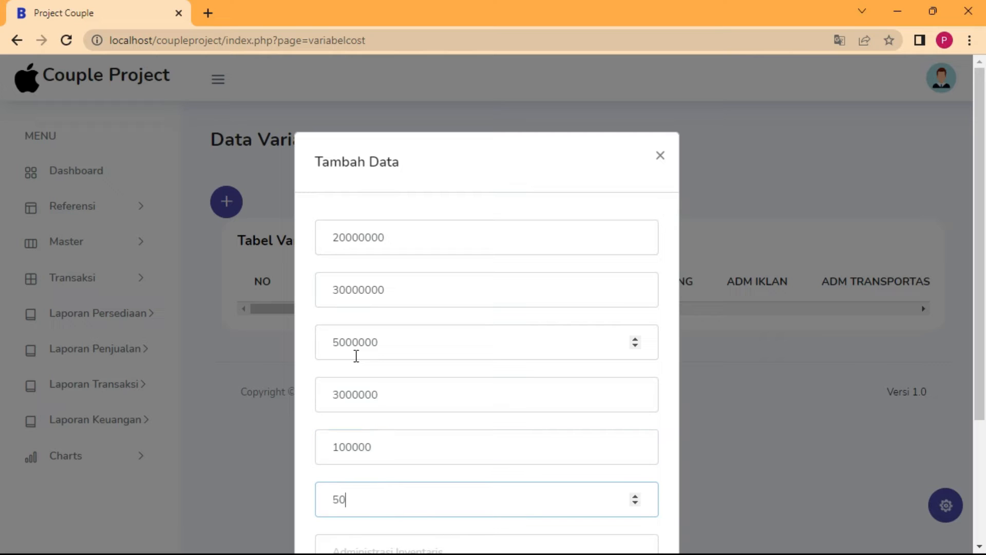
{"action": "scroll", "coordinate": [355, 355], "scroll_direction": "down", "scroll_amount": 3}
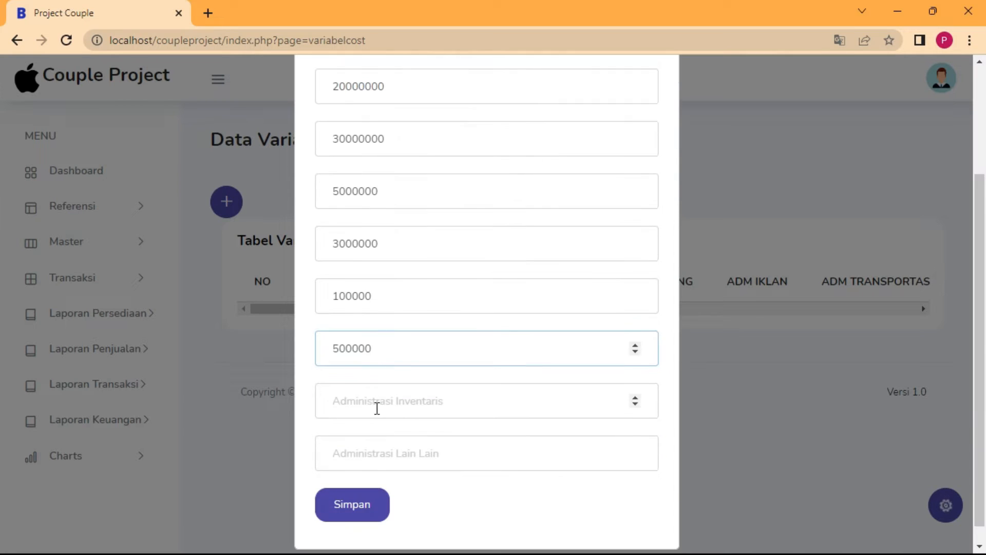
{"action": "left_click", "coordinate": [359, 398]}
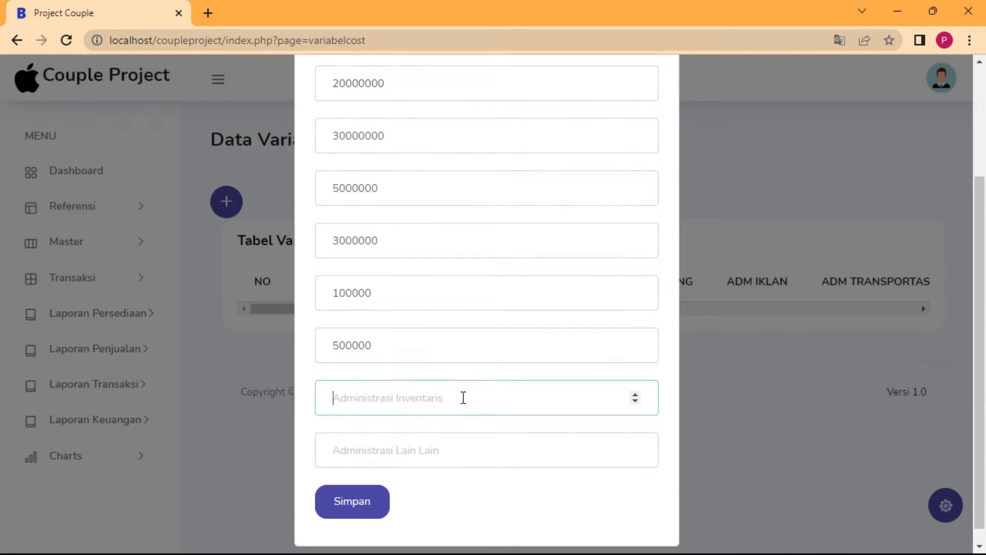
{"action": "type", "text": "100000"}
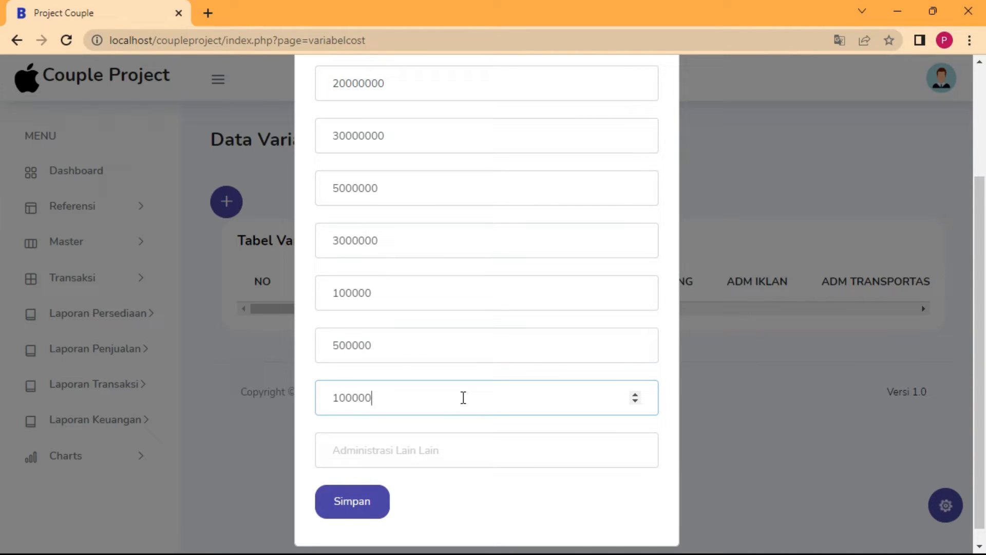
{"action": "key", "text": "Tab"}
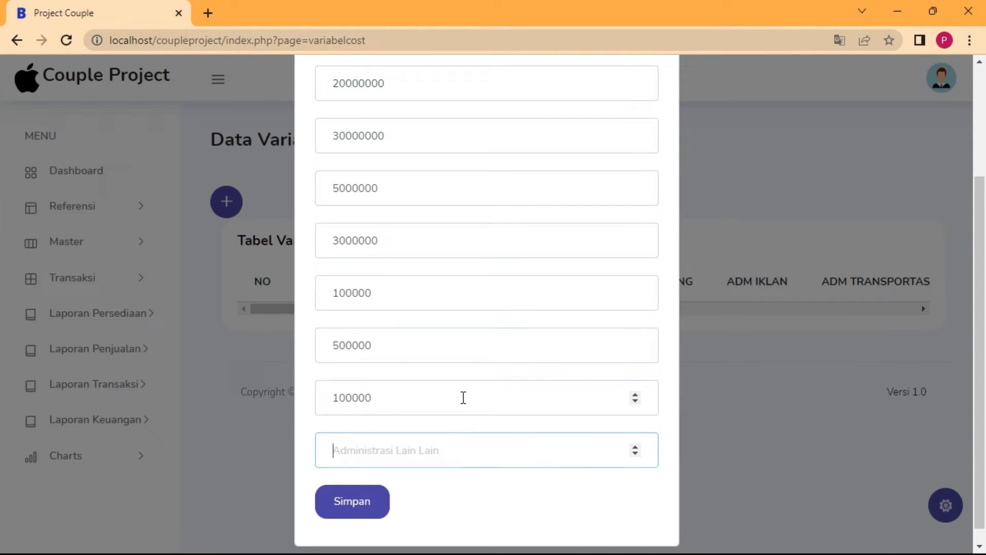
{"action": "type", "text": "300000"}
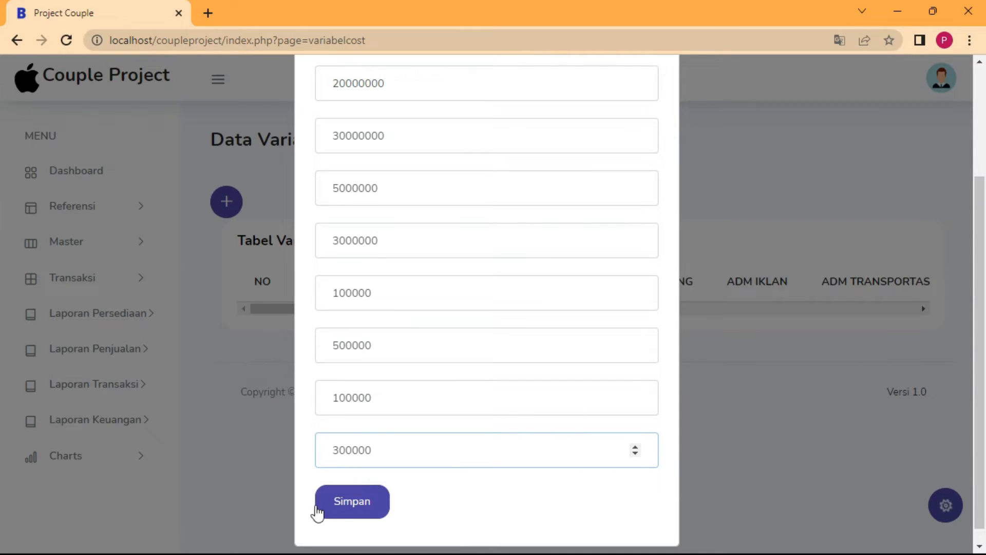
{"action": "left_click", "coordinate": [362, 502]}
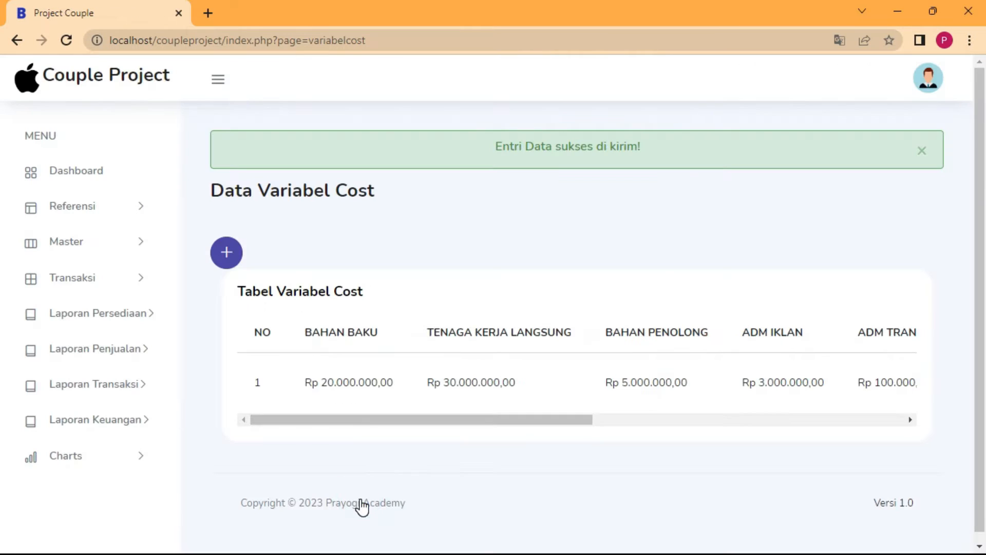
{"action": "left_click_drag", "start_coordinate": [446, 419], "coordinate": [805, 408]}
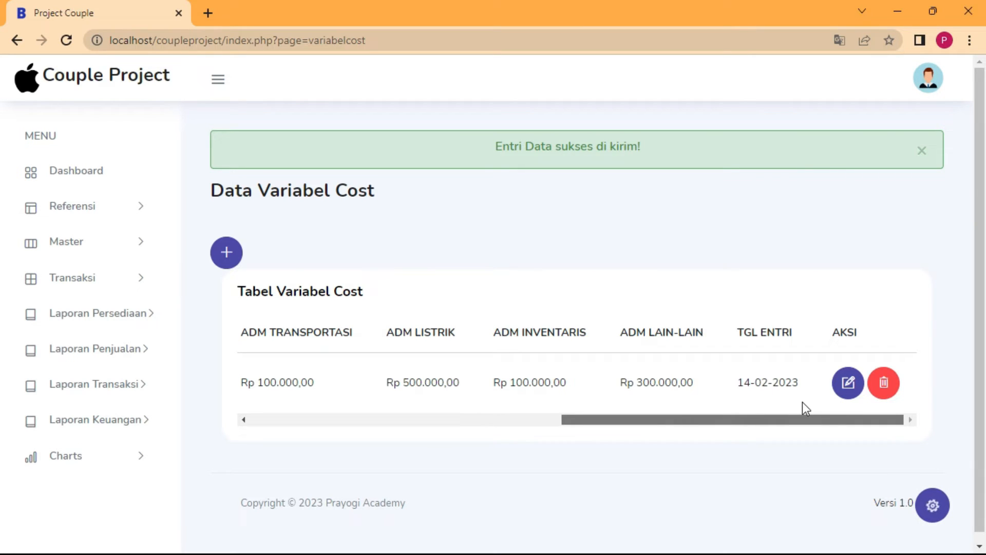
- Open the Fix Cost data and start a new entry with Sewa Tempat 5000000
{"action": "left_click_drag", "start_coordinate": [757, 416], "coordinate": [142, 358]}
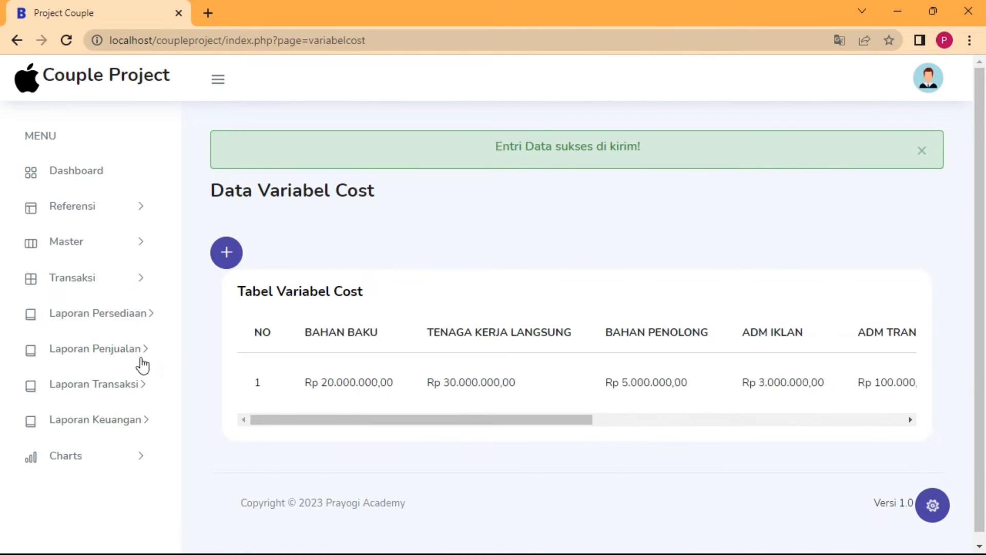
{"action": "left_click", "coordinate": [137, 315]}
{"action": "left_click", "coordinate": [115, 278]}
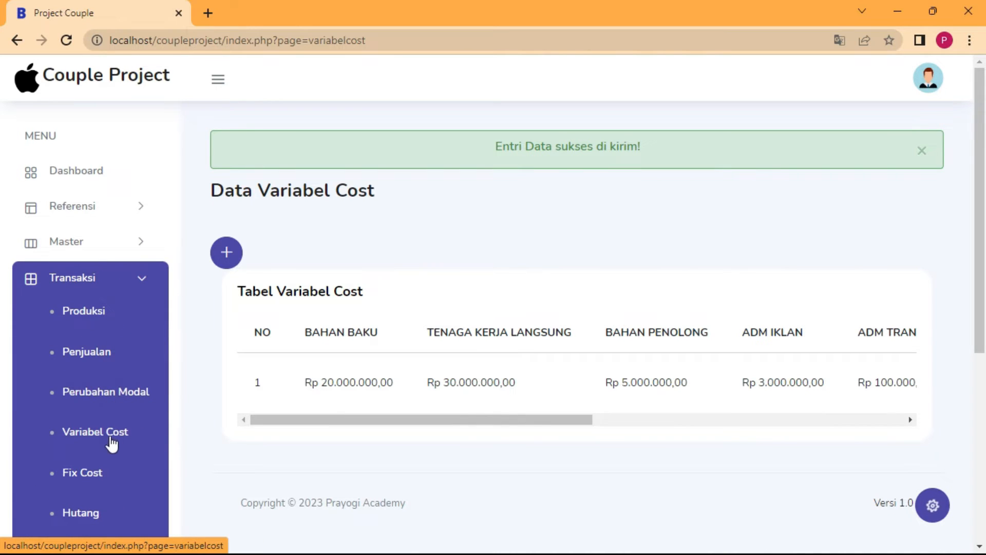
{"action": "scroll", "coordinate": [101, 451], "scroll_direction": "down", "scroll_amount": 2}
{"action": "left_click", "coordinate": [91, 395]}
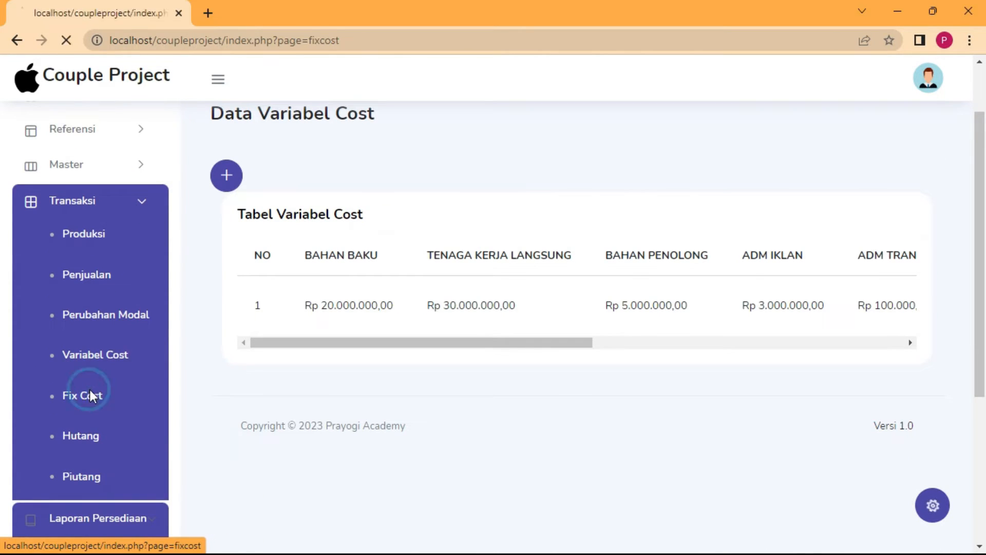
{"action": "left_click", "coordinate": [227, 202]}
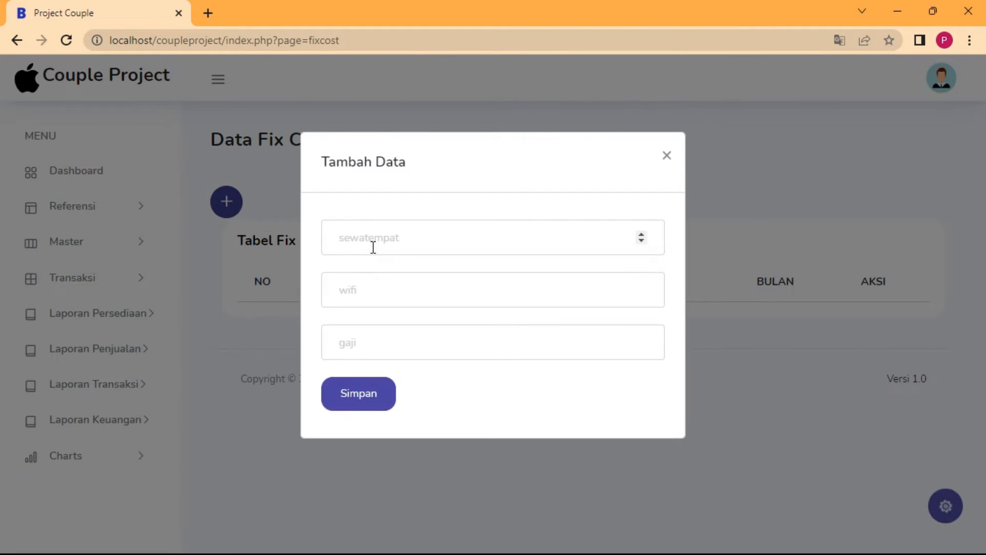
{"action": "left_click", "coordinate": [371, 238]}
{"action": "type", "text": "5000"}
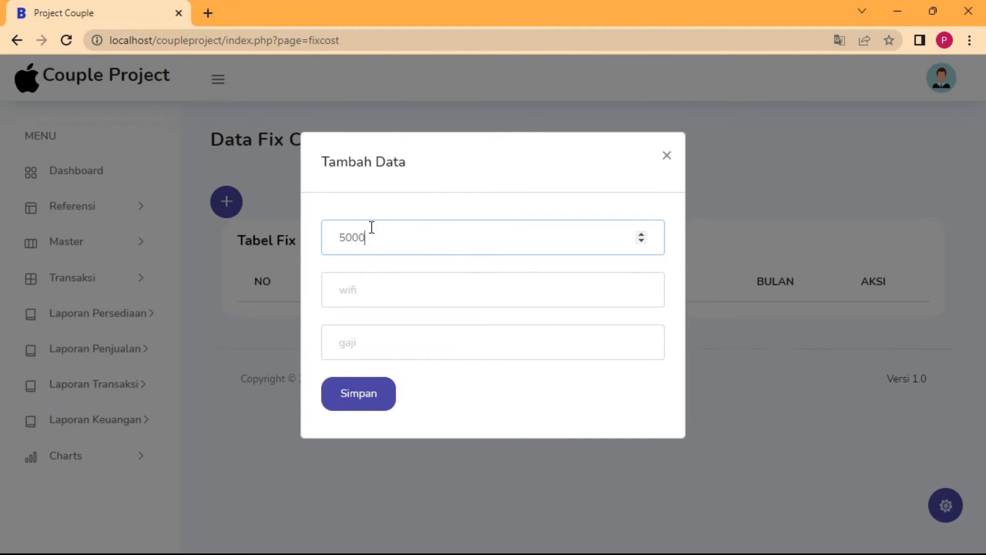
{"action": "type", "text": "0000"}
{"action": "key", "text": "Tab"}
- Set Wifi to 200000 and Gaji to 5000000, save the fix cost entry and check its month
{"action": "type", "text": "2"}
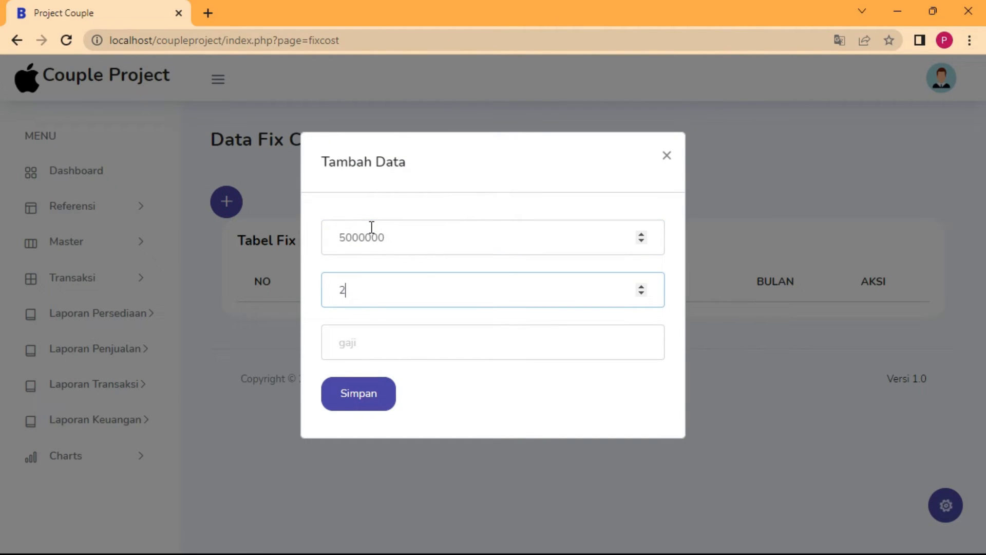
{"action": "type", "text": "00000"}
{"action": "key", "text": "Tab"}
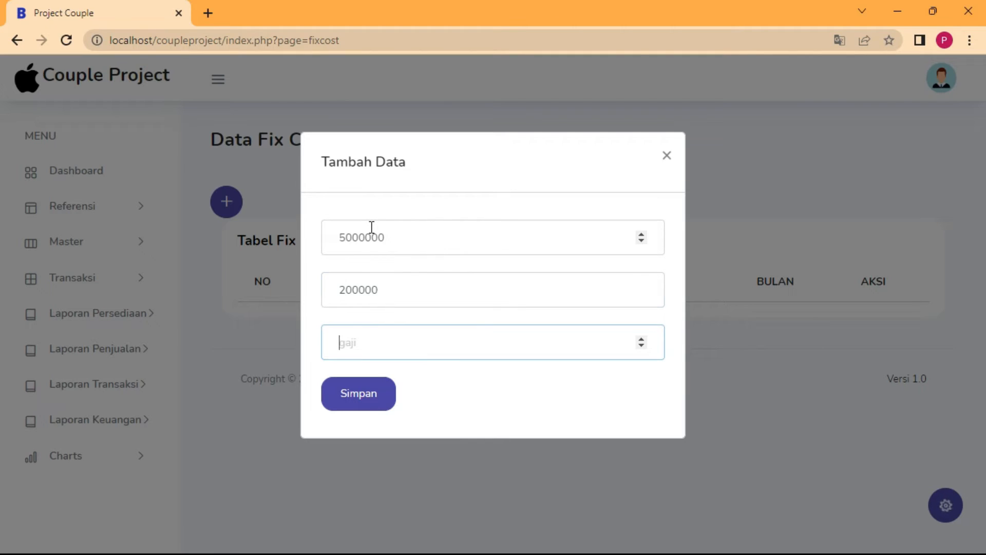
{"action": "type", "text": "5000000"}
{"action": "left_click", "coordinate": [353, 394]}
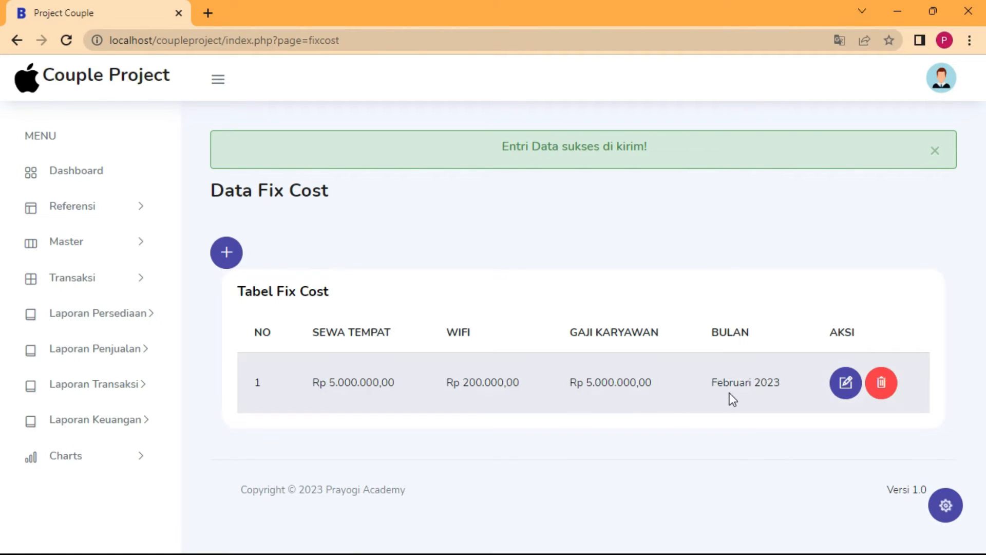
{"action": "left_click_drag", "start_coordinate": [714, 381], "coordinate": [775, 396]}
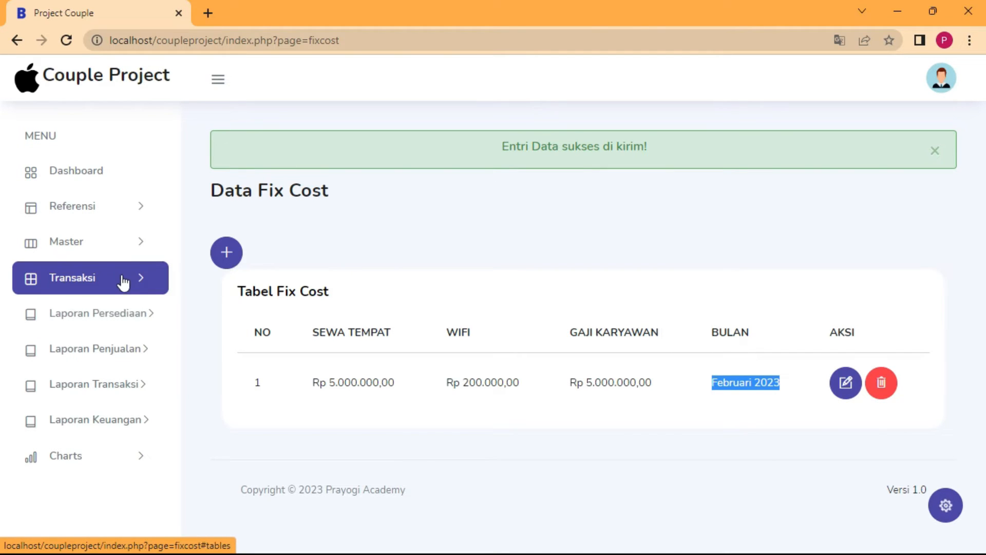
- Open the Hutang data and start a new debt entry
{"action": "left_click", "coordinate": [137, 281]}
{"action": "scroll", "coordinate": [103, 411], "scroll_direction": "down", "scroll_amount": 3}
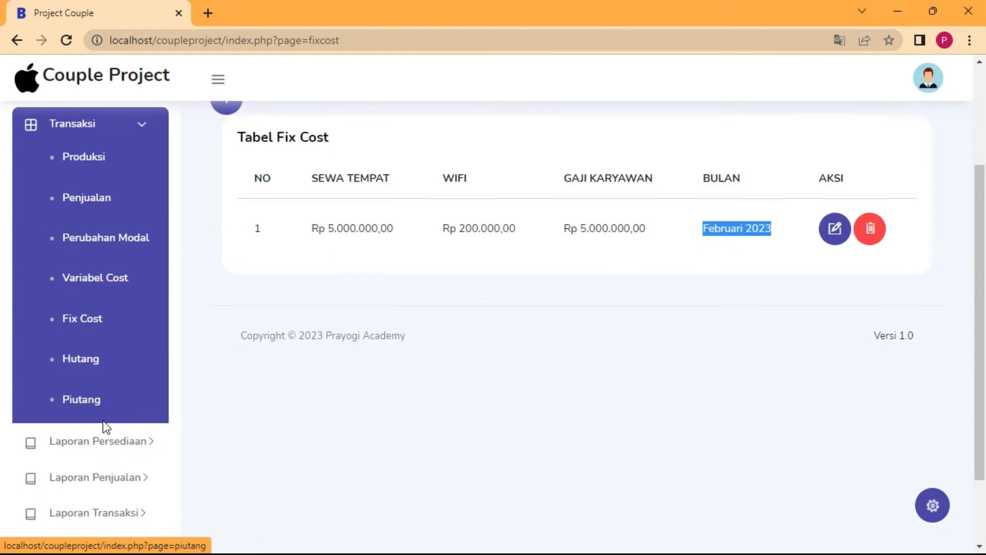
{"action": "left_click", "coordinate": [82, 359]}
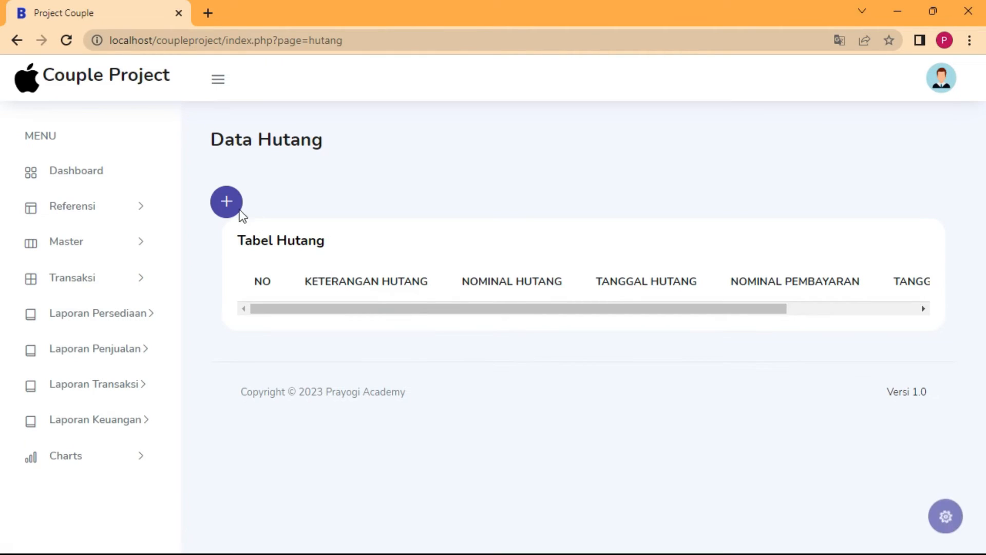
{"action": "left_click", "coordinate": [240, 216]}
- Enter a loan description naming the lender, set Nominal Hutang to 2000000, and save the debt entry
{"action": "left_click", "coordinate": [355, 236]}
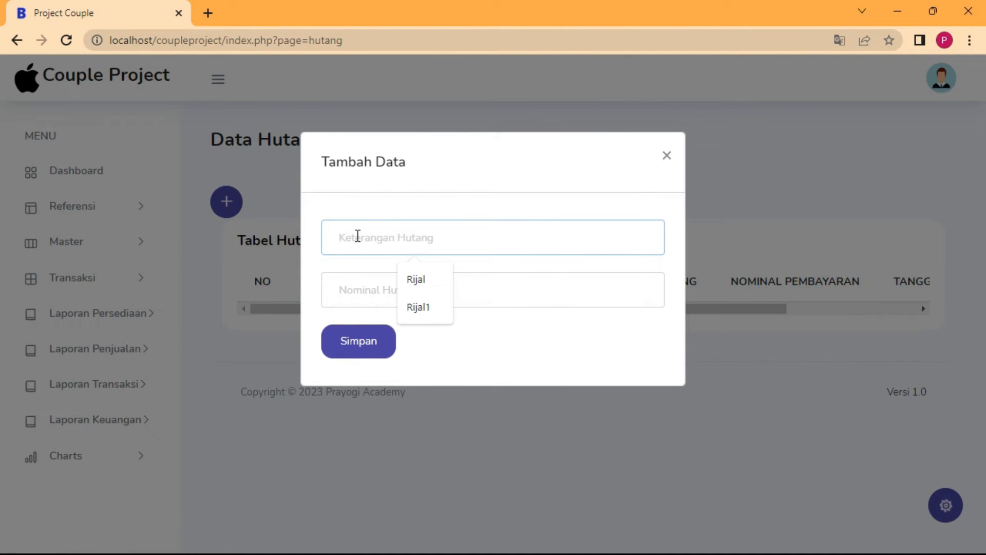
{"action": "type", "text": "Pinjam "}
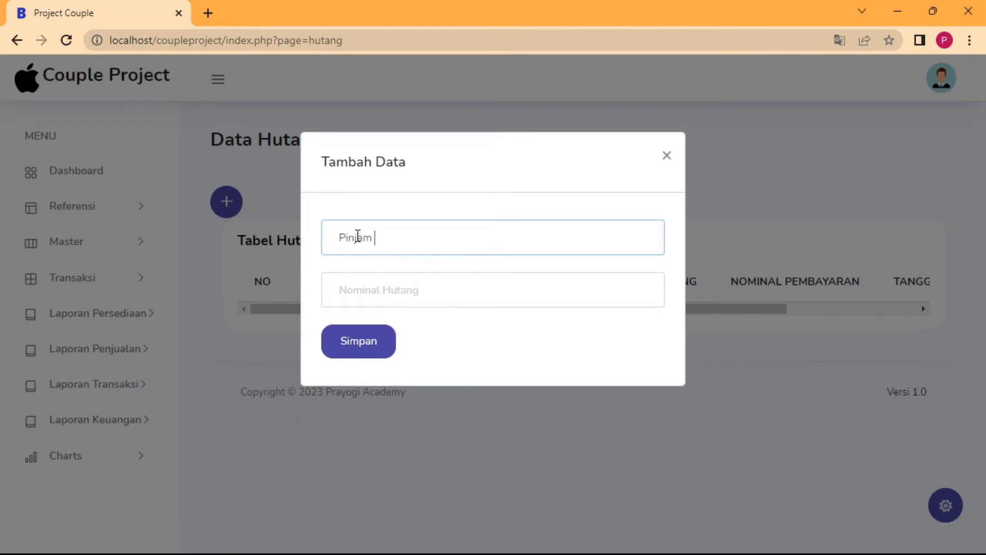
{"action": "type", "text": "Saudara Isti"}
{"action": "key", "text": "Tab"}
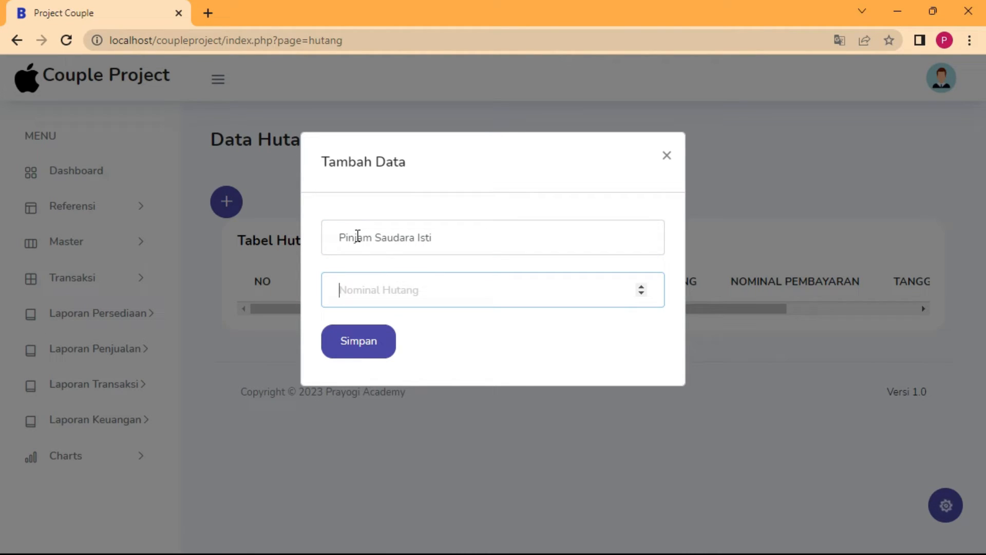
{"action": "type", "text": "2000000"}
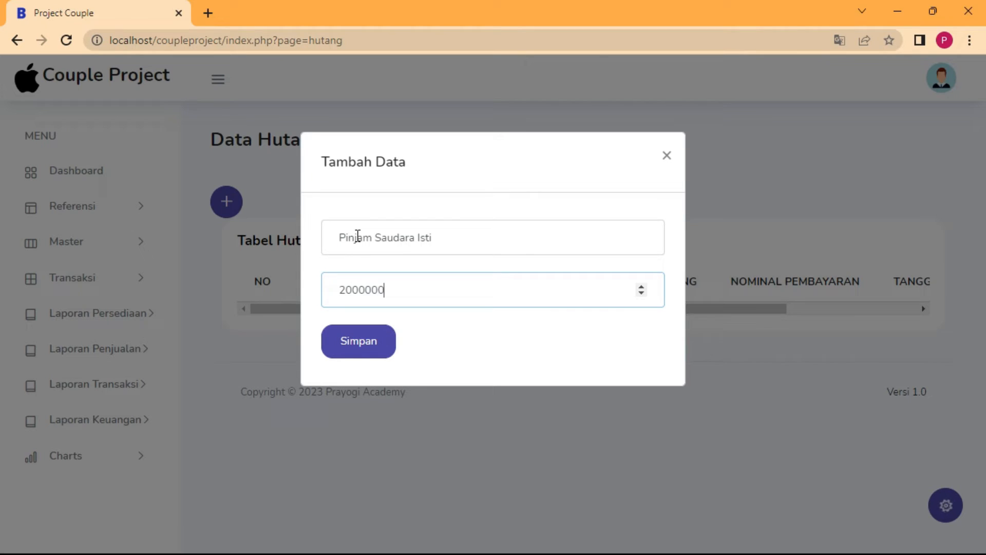
{"action": "left_click", "coordinate": [359, 334]}
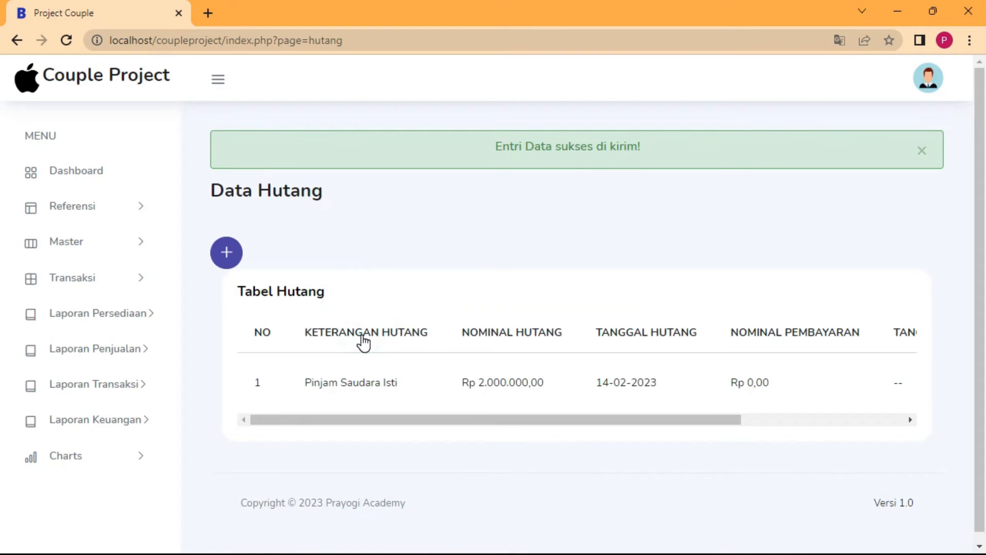
- Examine the saved Hutang entry's amount, date and payment columns across the table
{"action": "left_click_drag", "start_coordinate": [463, 418], "coordinate": [568, 420]}
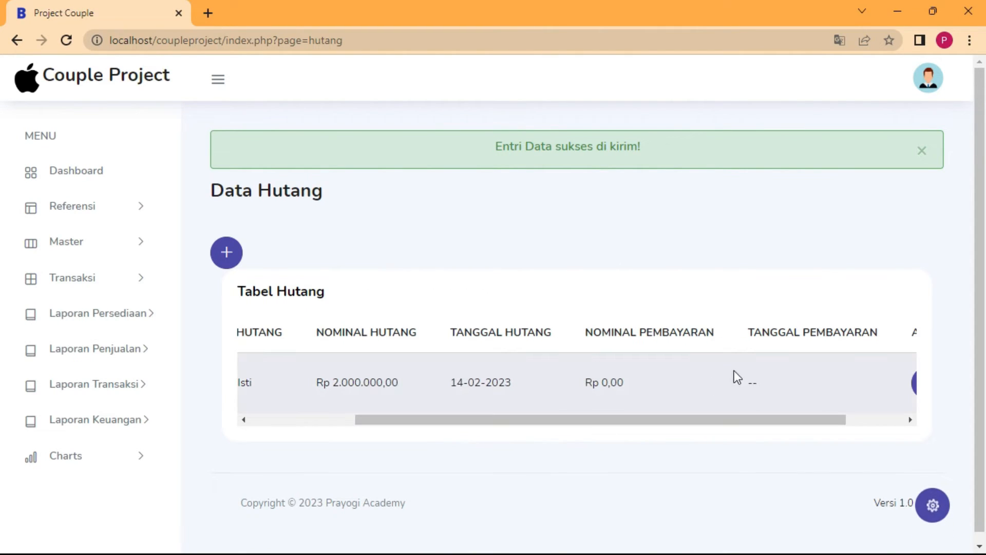
{"action": "left_click_drag", "start_coordinate": [623, 382], "coordinate": [607, 384]}
{"action": "left_click", "coordinate": [473, 389]}
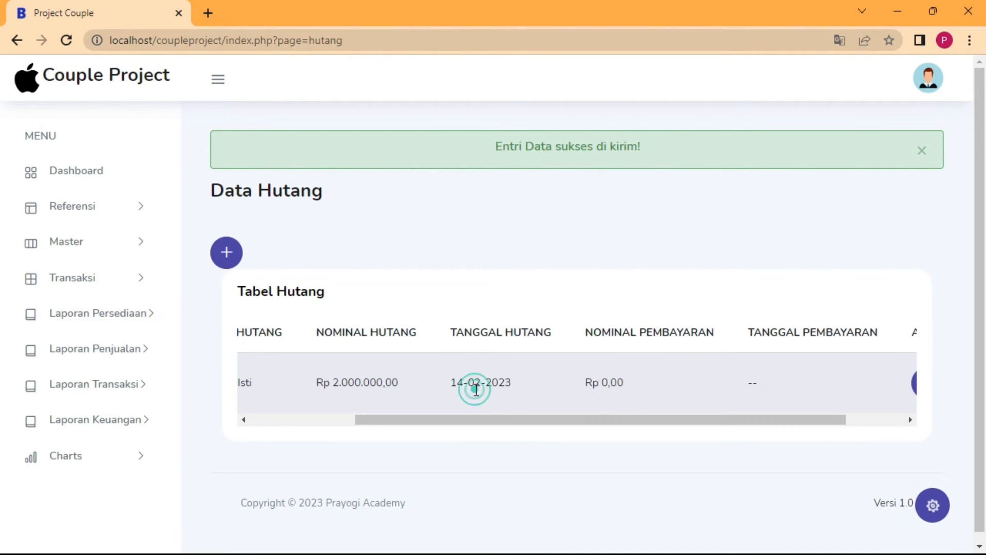
{"action": "left_click", "coordinate": [351, 384]}
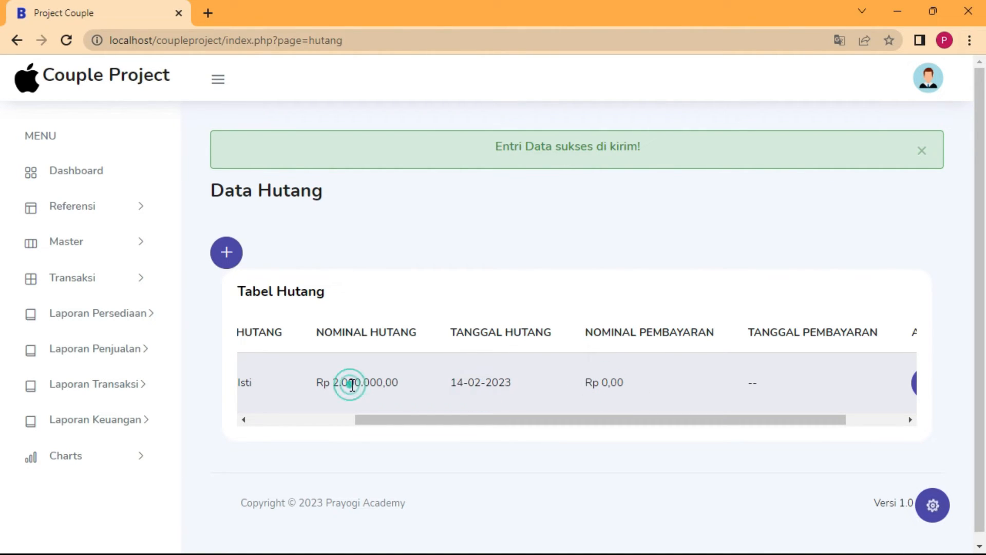
{"action": "left_click_drag", "start_coordinate": [437, 408], "coordinate": [639, 429]}
{"action": "left_click", "coordinate": [639, 437]}
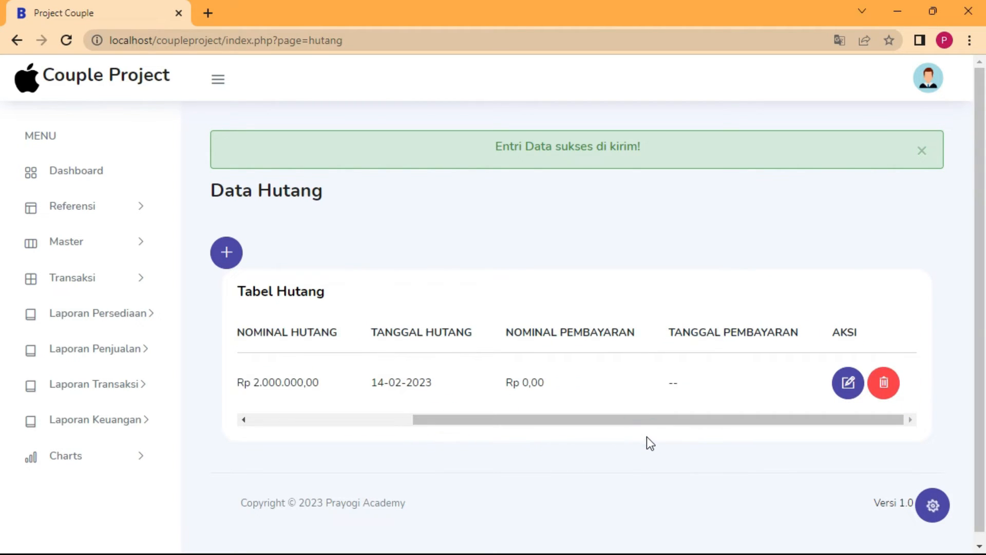
- Edit the Hutang entry with Nominal Pembayaran 2000000 and Tanggal Dibayar 14-02-2023, save it and check the payment columns
{"action": "left_click", "coordinate": [847, 385]}
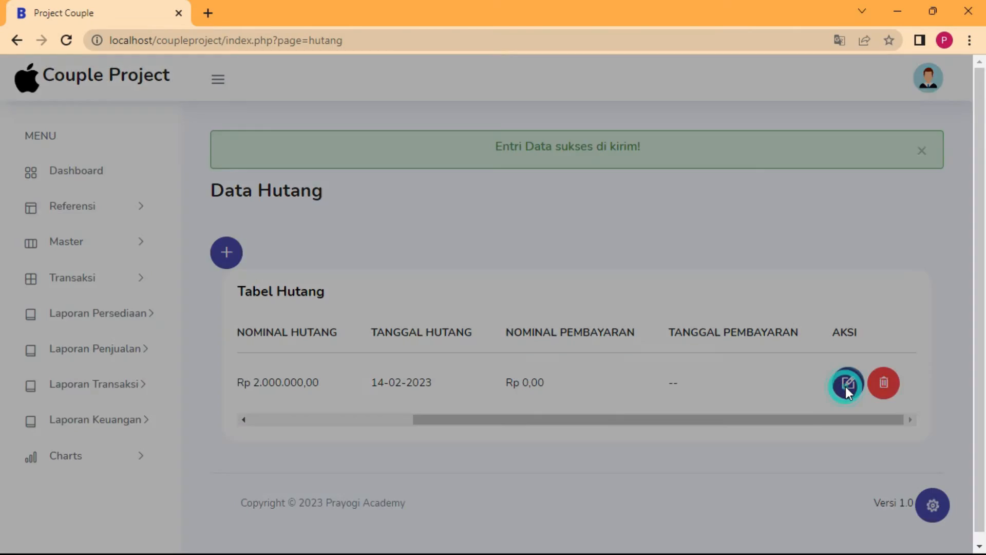
{"action": "left_click", "coordinate": [766, 458]}
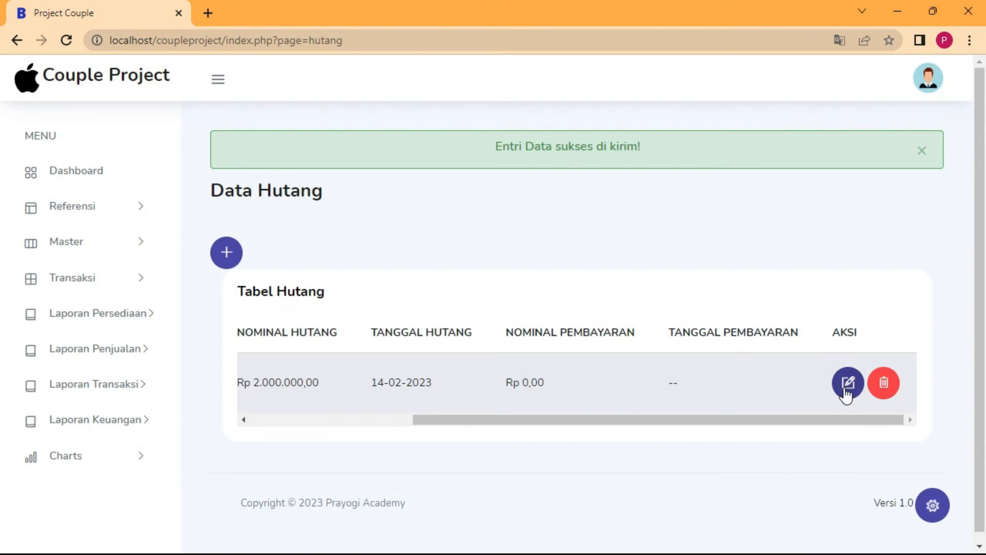
{"action": "left_click", "coordinate": [845, 390]}
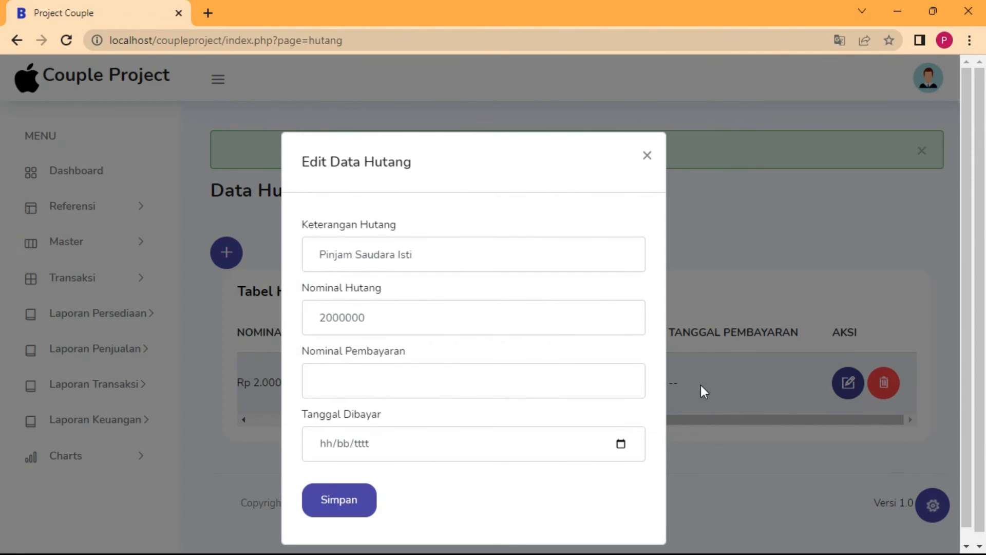
{"action": "left_click", "coordinate": [377, 378]}
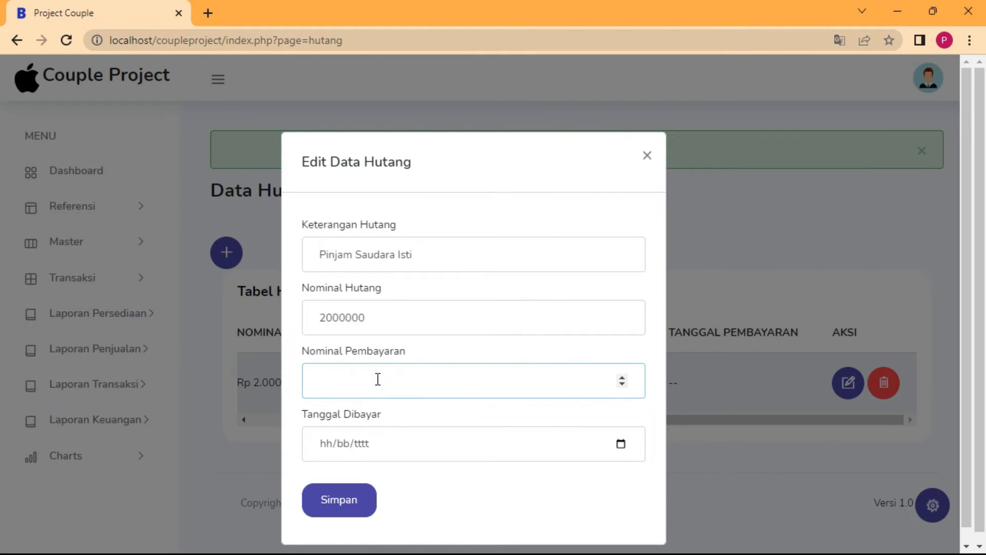
{"action": "left_click", "coordinate": [621, 444]}
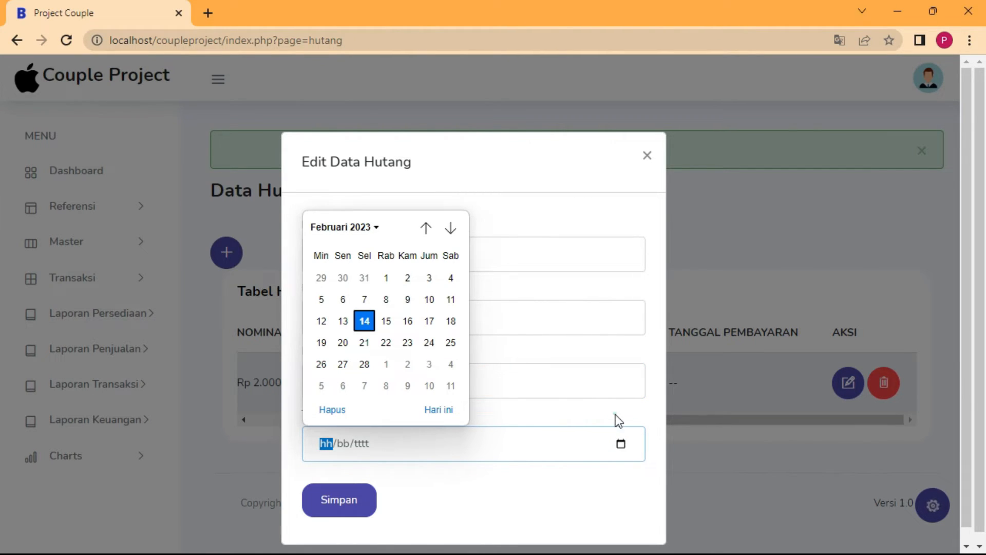
{"action": "left_click", "coordinate": [616, 418]}
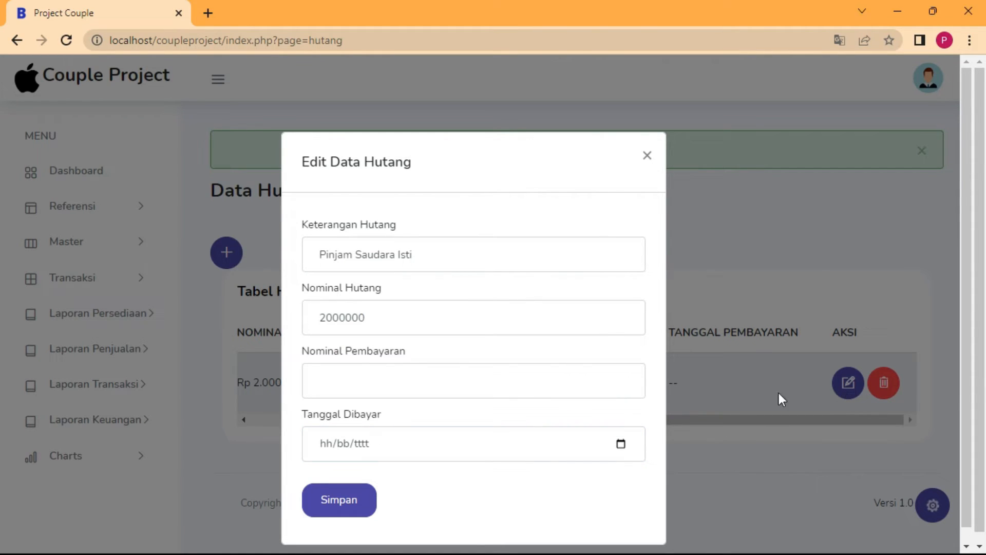
{"action": "left_click", "coordinate": [335, 382]}
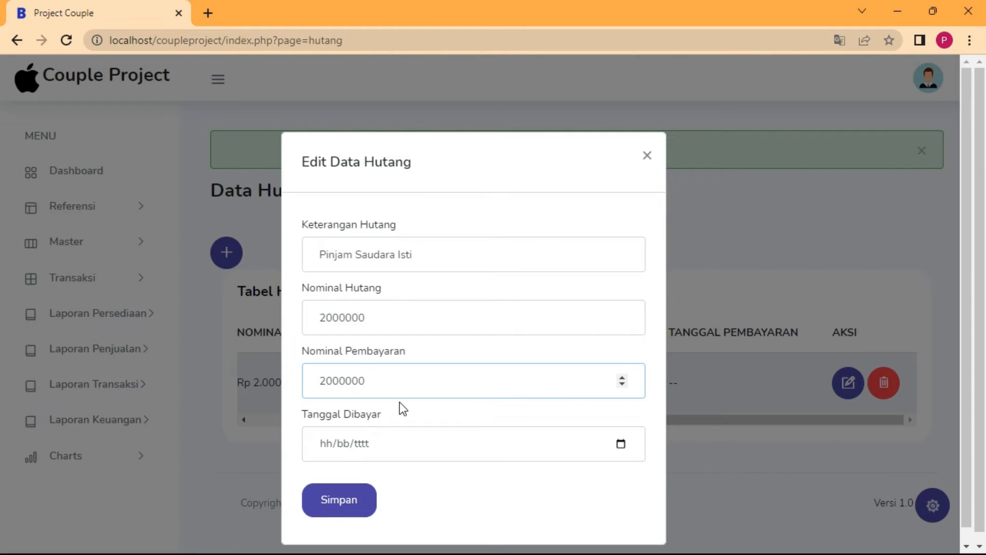
{"action": "left_click", "coordinate": [621, 444]}
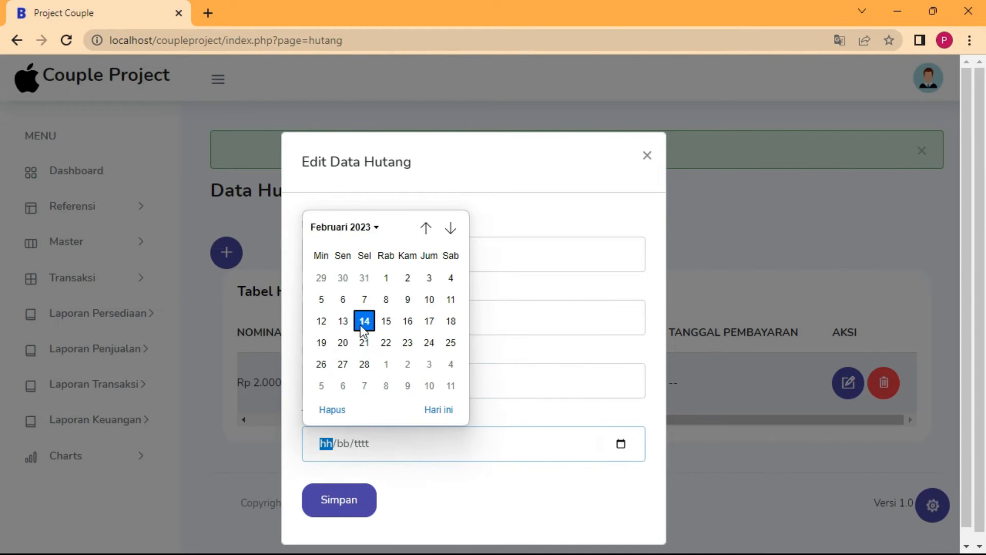
{"action": "left_click", "coordinate": [364, 321]}
{"action": "left_click", "coordinate": [351, 499]}
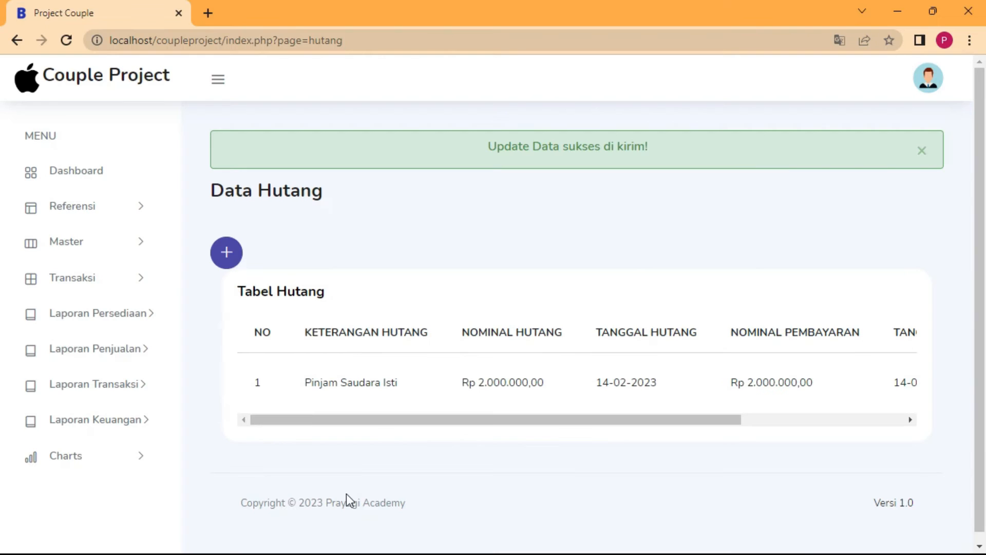
{"action": "left_click_drag", "start_coordinate": [504, 418], "coordinate": [787, 421]}
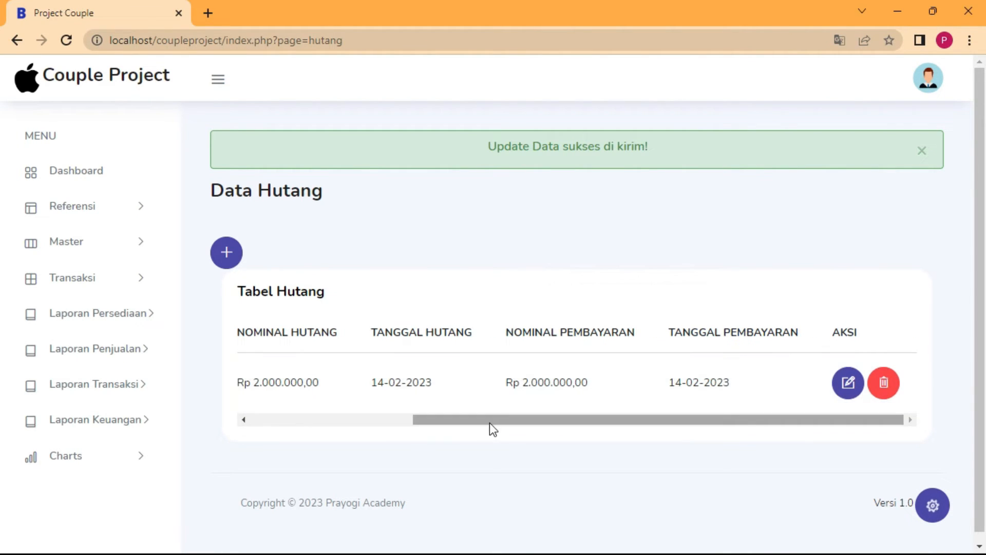
{"action": "left_click_drag", "start_coordinate": [488, 420], "coordinate": [396, 426]}
- Open the Piutang data and start a new receivable entry
{"action": "left_click", "coordinate": [112, 289]}
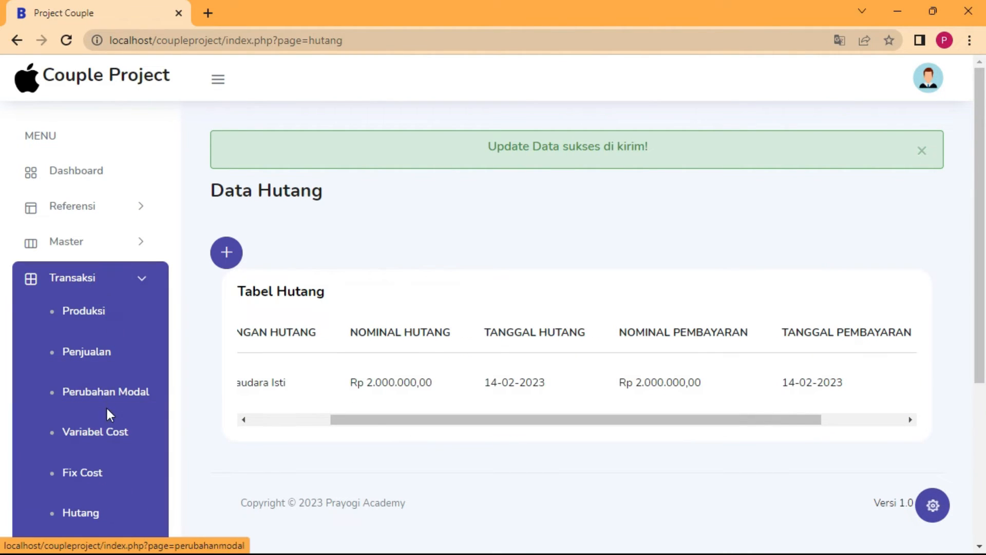
{"action": "scroll", "coordinate": [106, 414], "scroll_direction": "down", "scroll_amount": 3}
{"action": "left_click", "coordinate": [89, 401]}
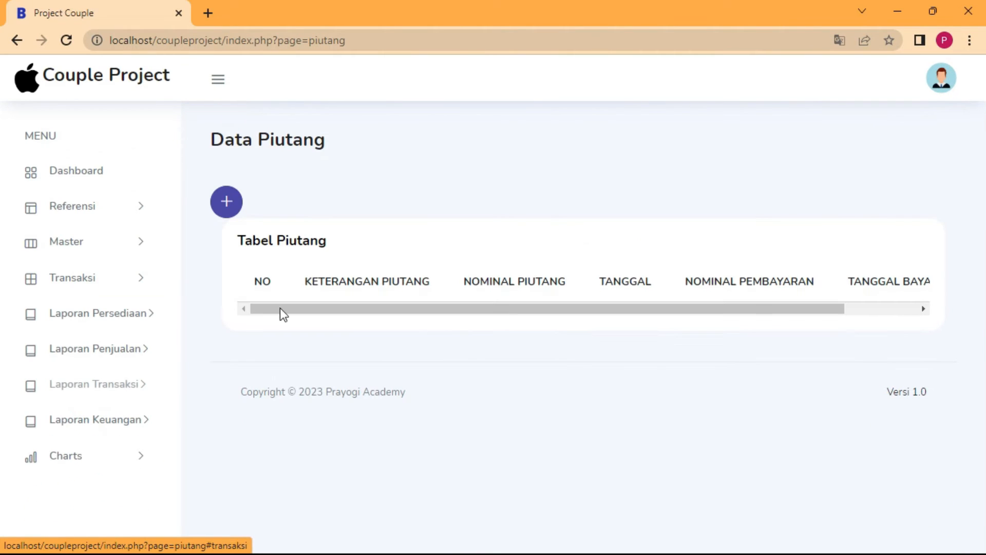
{"action": "left_click", "coordinate": [230, 206]}
- Enter the debtor's name as Keterangan Piutang, set Nominal Piutang to 5000000, and save the receivable entry
{"action": "left_click", "coordinate": [382, 232]}
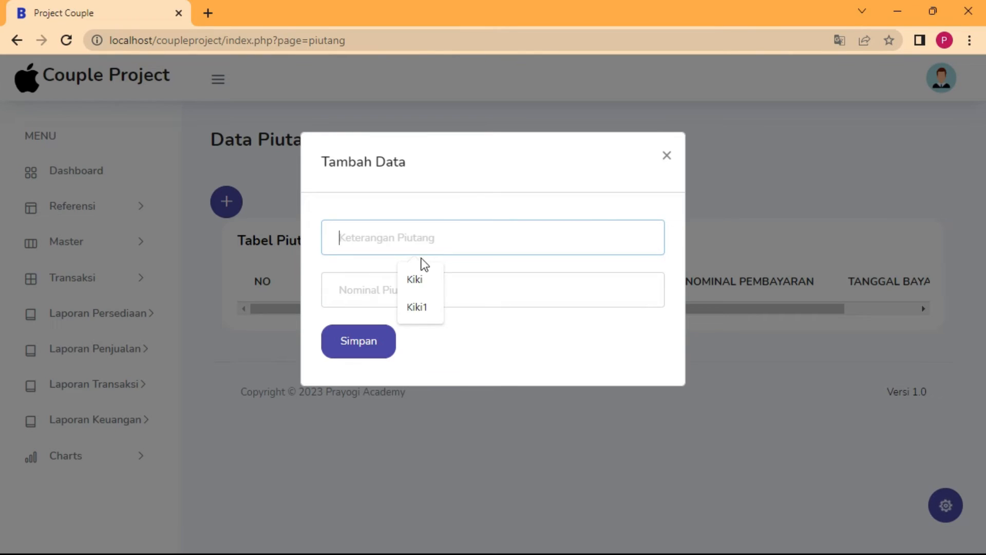
{"action": "left_click", "coordinate": [379, 236]}
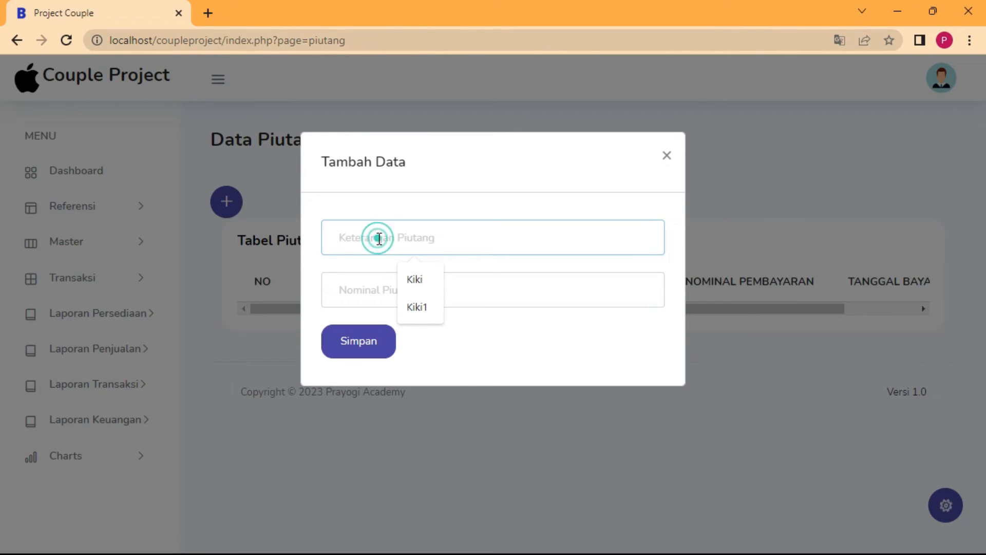
{"action": "left_click", "coordinate": [414, 279]}
{"action": "left_click", "coordinate": [375, 290]}
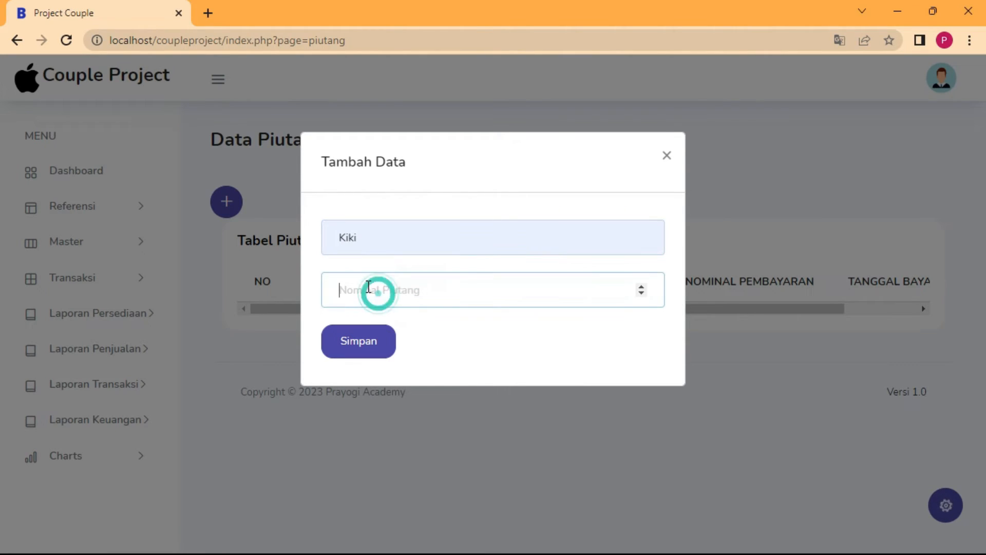
{"action": "type", "text": "5000"}
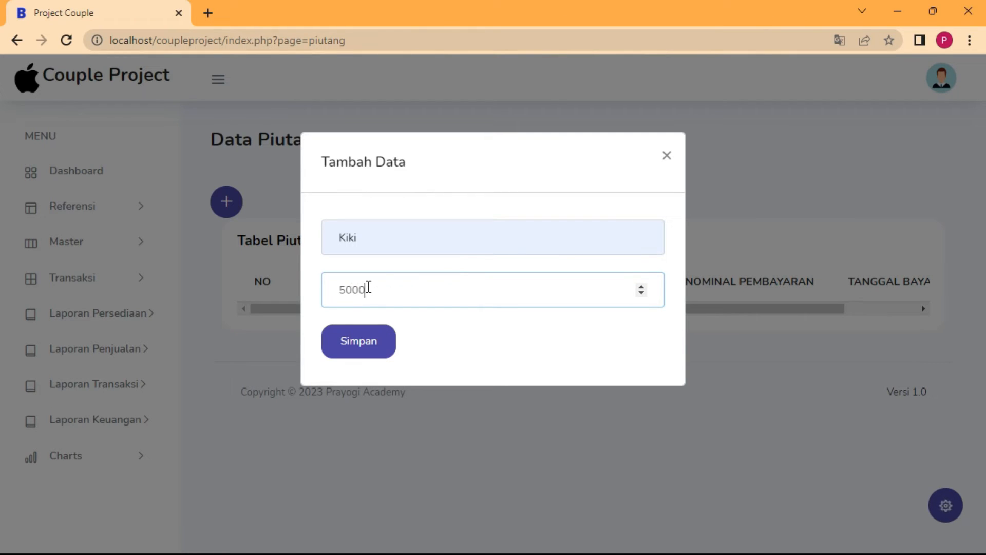
{"action": "type", "text": "000"}
{"action": "left_click", "coordinate": [372, 341]}
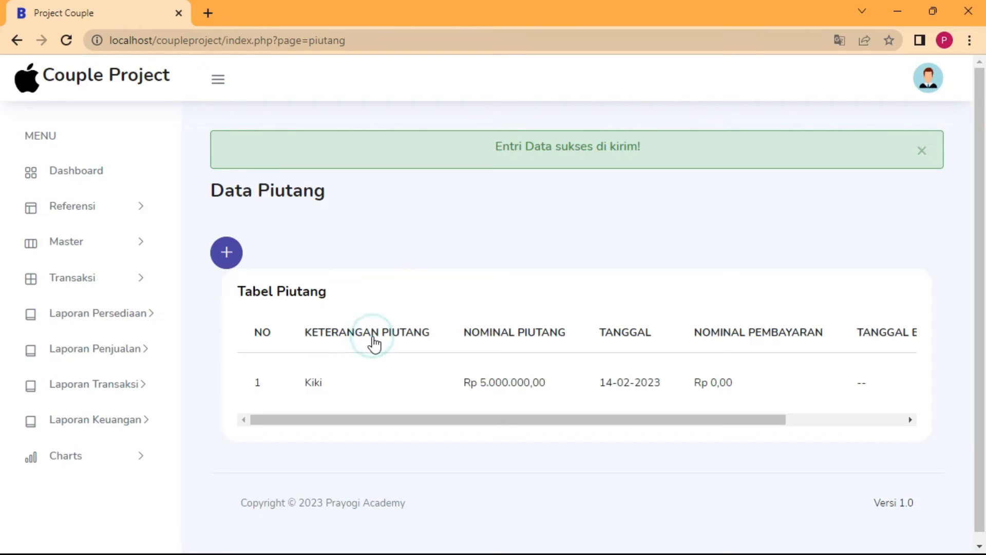
- Examine the saved Piutang entry's amount, date and payment columns across the table
{"action": "left_click_drag", "start_coordinate": [484, 419], "coordinate": [722, 409]}
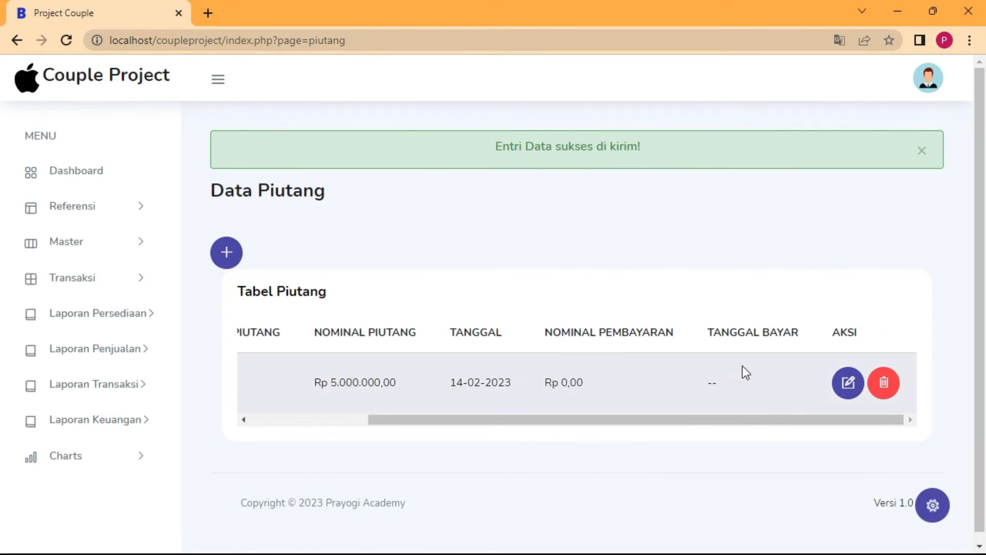
{"action": "left_click_drag", "start_coordinate": [560, 418], "coordinate": [627, 416]}
{"action": "left_click_drag", "start_coordinate": [330, 381], "coordinate": [399, 387]}
{"action": "left_click", "coordinate": [417, 418]}
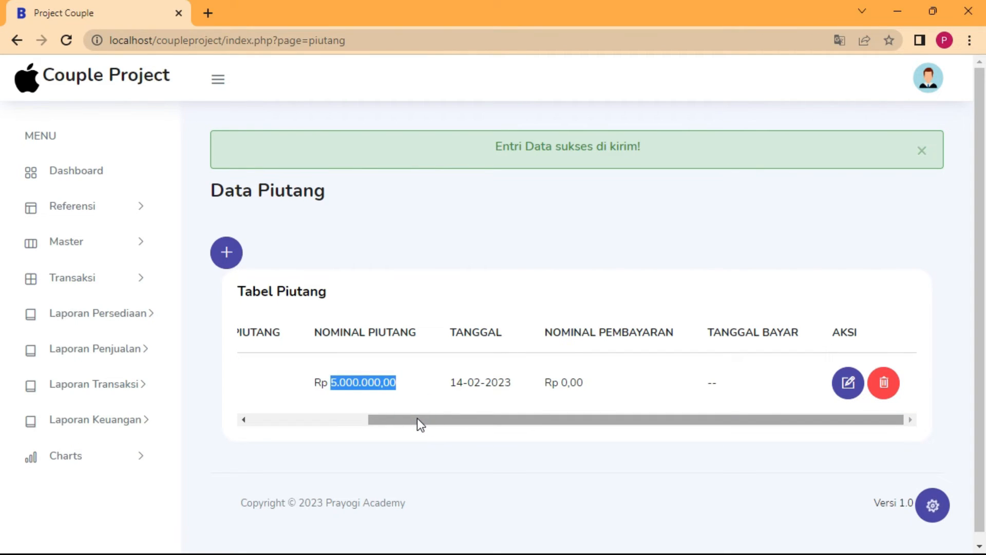
{"action": "left_click_drag", "start_coordinate": [417, 418], "coordinate": [378, 425]}
{"action": "left_click", "coordinate": [405, 386]}
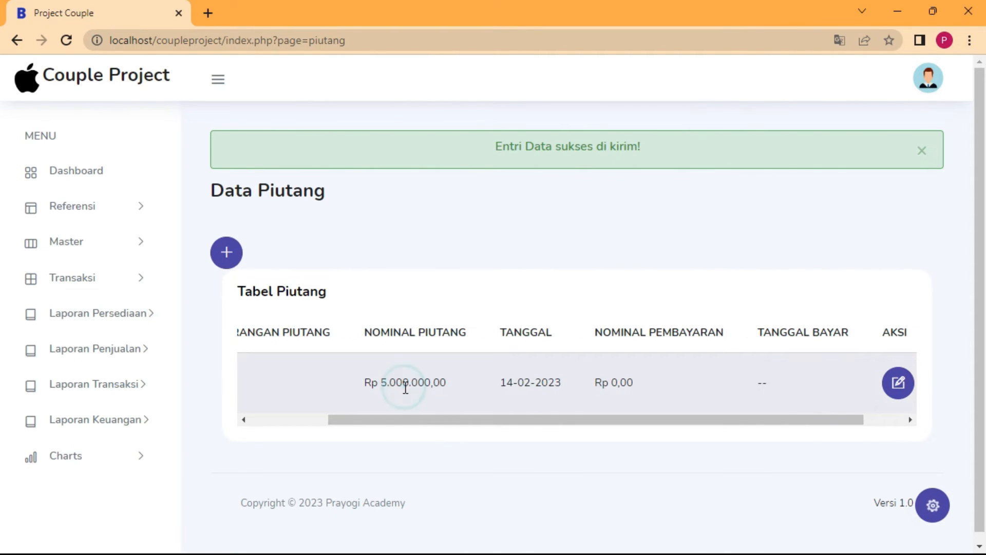
{"action": "left_click_drag", "start_coordinate": [450, 420], "coordinate": [490, 420]}
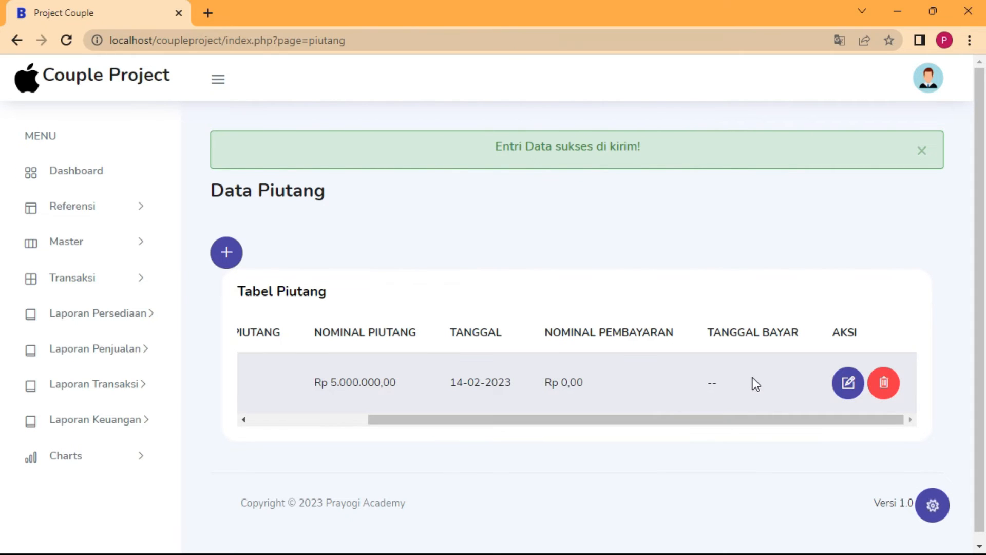
- Edit the Piutang entry with Nominal Pembayaran 3000000 and Tanggal Dibayar 14-02-2023, and save it
{"action": "left_click", "coordinate": [848, 382]}
{"action": "left_click", "coordinate": [353, 379]}
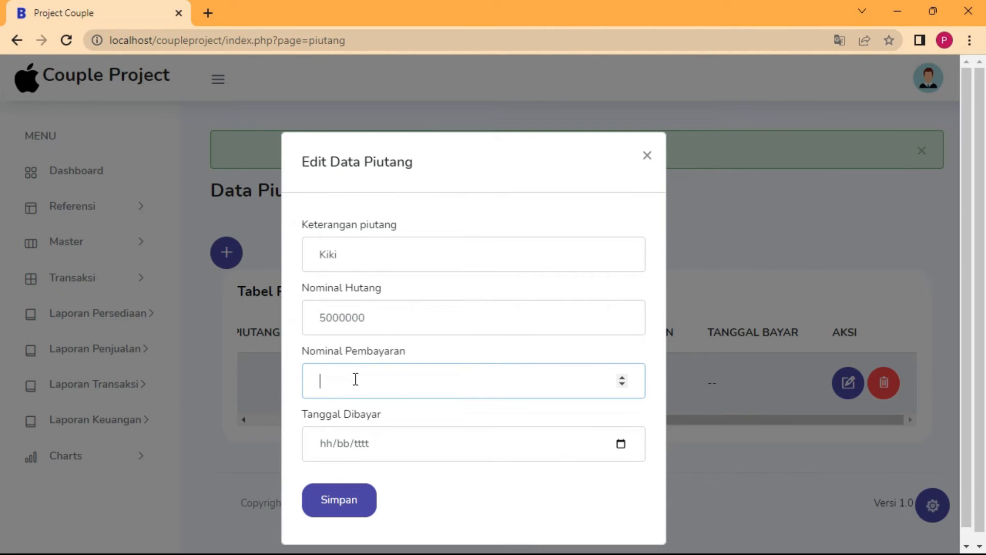
{"action": "type", "text": "500"}
{"action": "key", "text": "BackSpace"}
{"action": "key", "text": "BackSpace"}
{"action": "left_click", "coordinate": [621, 442]}
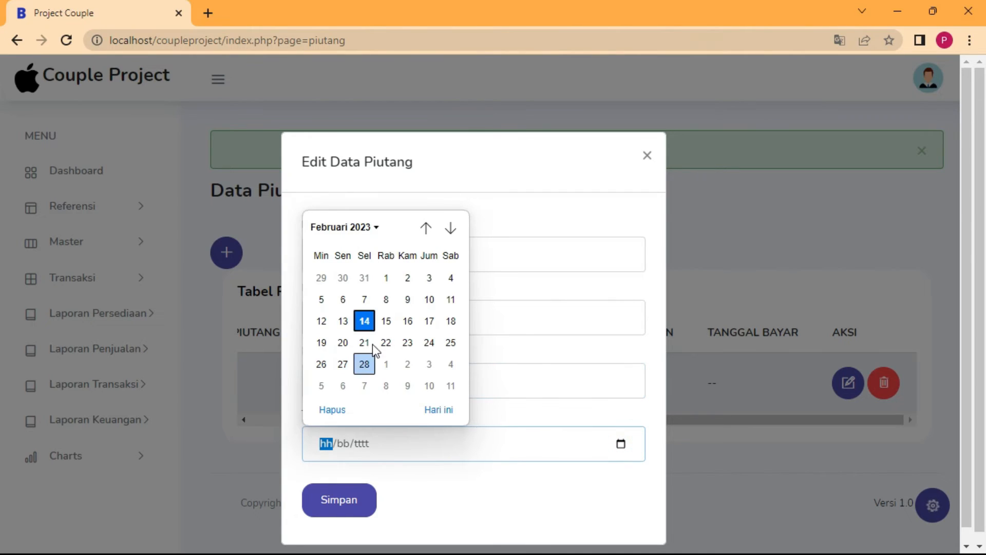
{"action": "left_click", "coordinate": [364, 322]}
{"action": "left_click", "coordinate": [353, 502]}
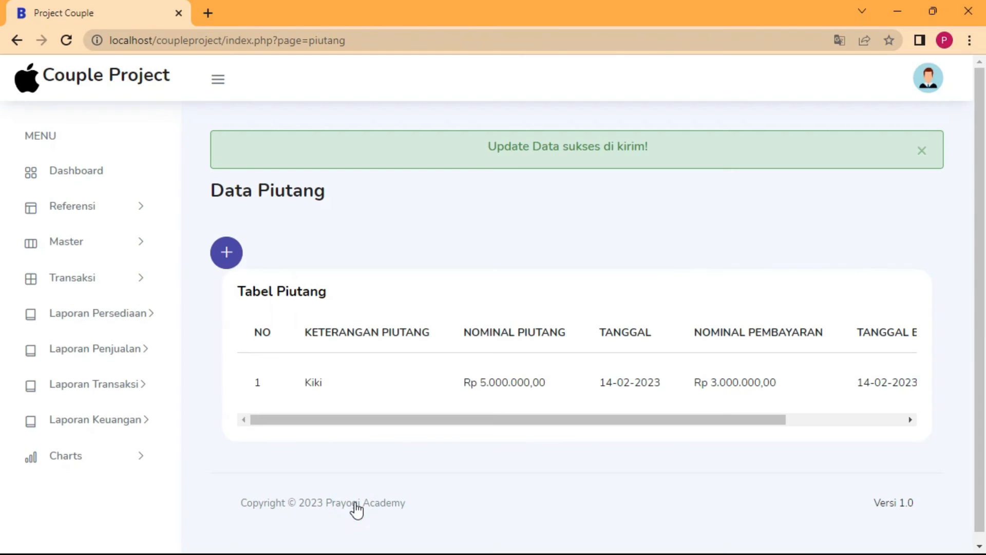
{"action": "left_click_drag", "start_coordinate": [381, 421], "coordinate": [221, 427]}
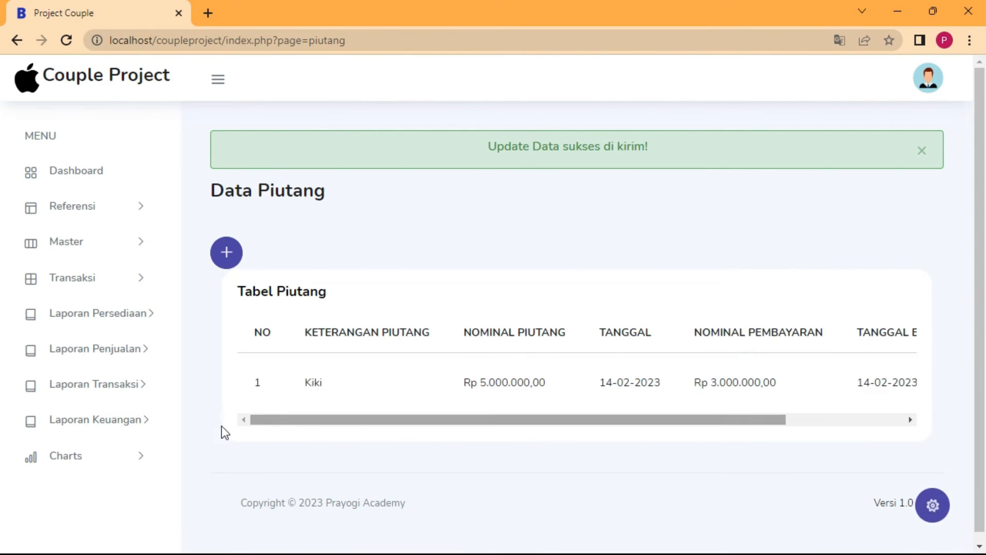
- Open the Stok Barang inventory report and examine the product's stock, HPP, HPP total and selling price
{"action": "left_click", "coordinate": [149, 319]}
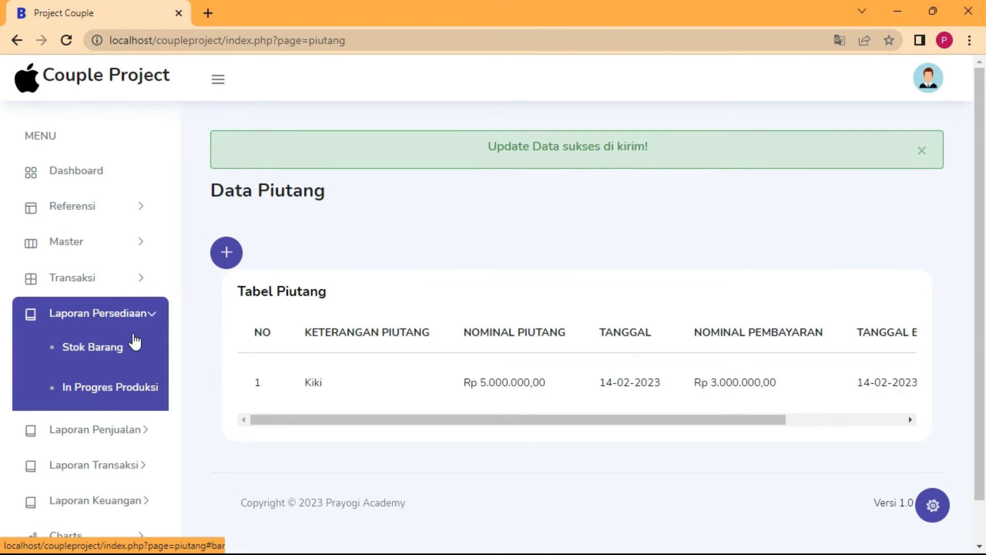
{"action": "left_click", "coordinate": [112, 352]}
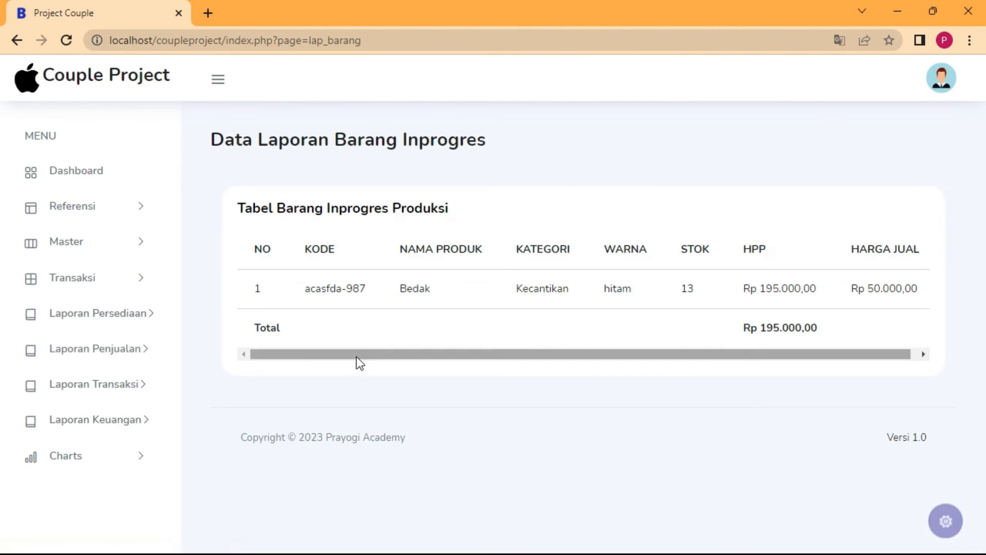
{"action": "left_click_drag", "start_coordinate": [357, 354], "coordinate": [363, 355]}
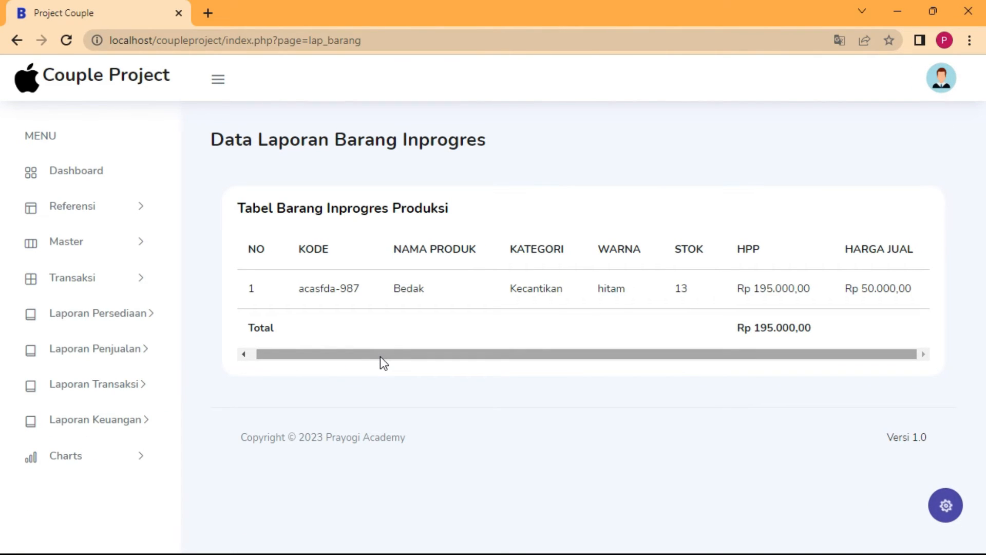
{"action": "left_click", "coordinate": [380, 355]}
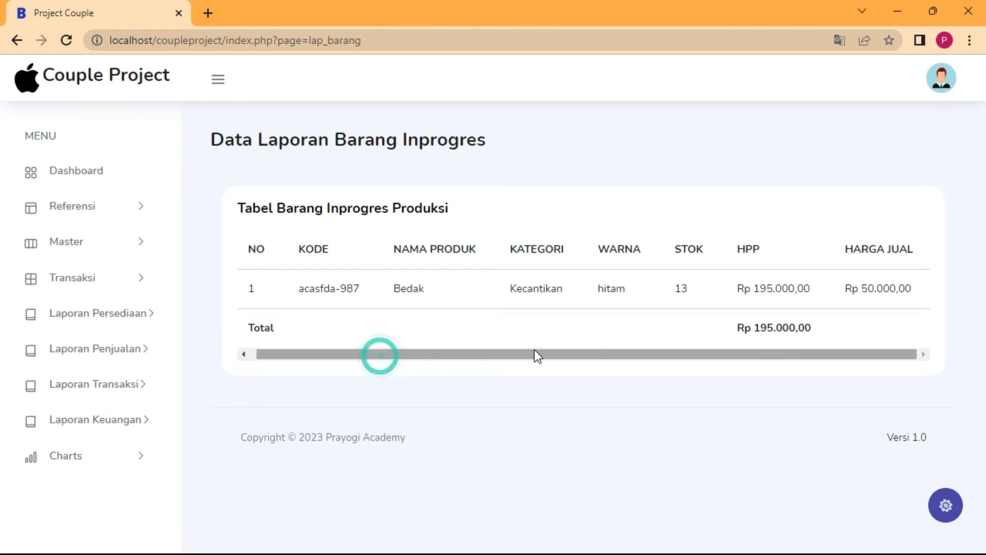
{"action": "left_click", "coordinate": [752, 329]}
{"action": "left_click_drag", "start_coordinate": [752, 328], "coordinate": [774, 328]}
{"action": "left_click", "coordinate": [774, 333]}
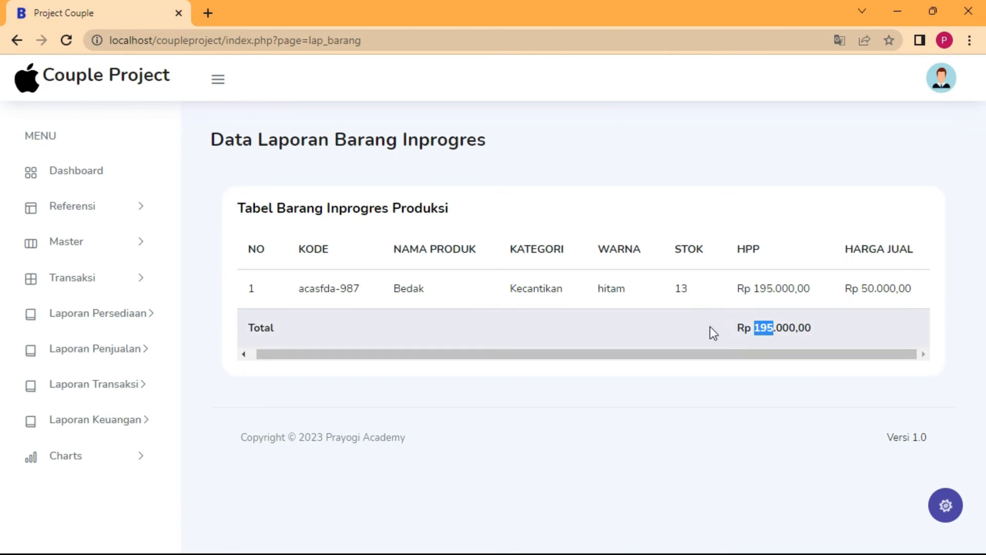
{"action": "left_click_drag", "start_coordinate": [677, 289], "coordinate": [686, 291]}
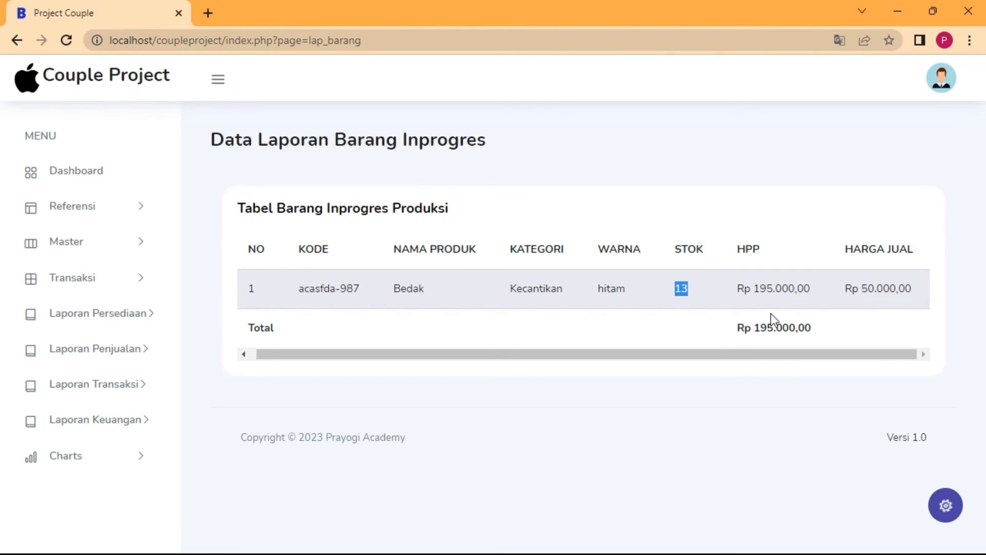
{"action": "left_click", "coordinate": [775, 353]}
{"action": "left_click_drag", "start_coordinate": [862, 288], "coordinate": [874, 288]}
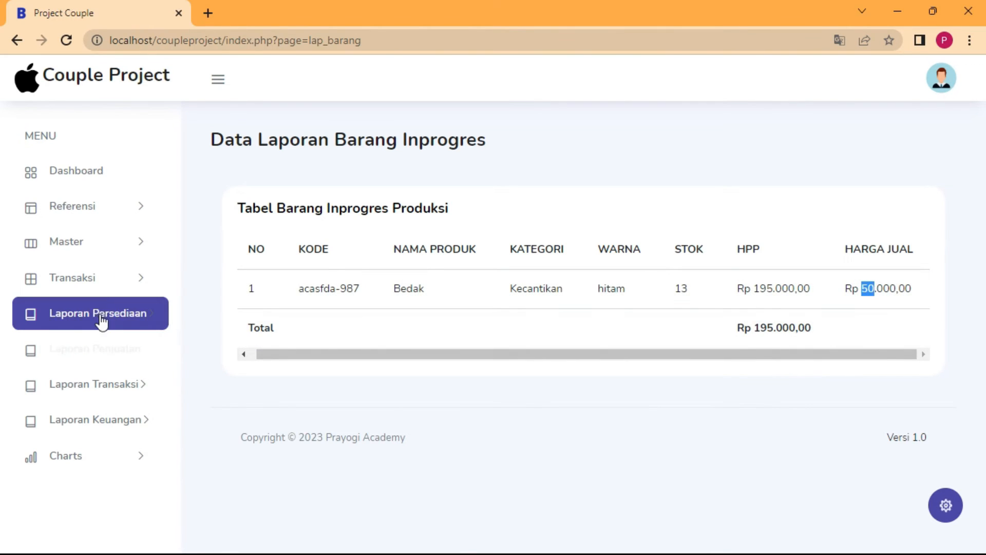
- Review where the Master and Transaksi pages are, and open the In Progres Produksi inventory report
{"action": "left_click", "coordinate": [137, 316]}
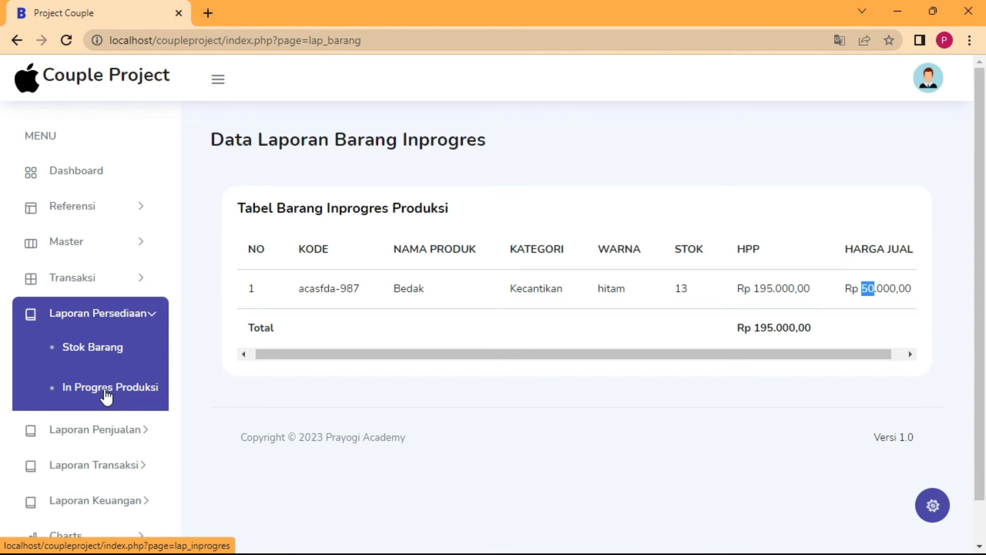
{"action": "left_click", "coordinate": [132, 249]}
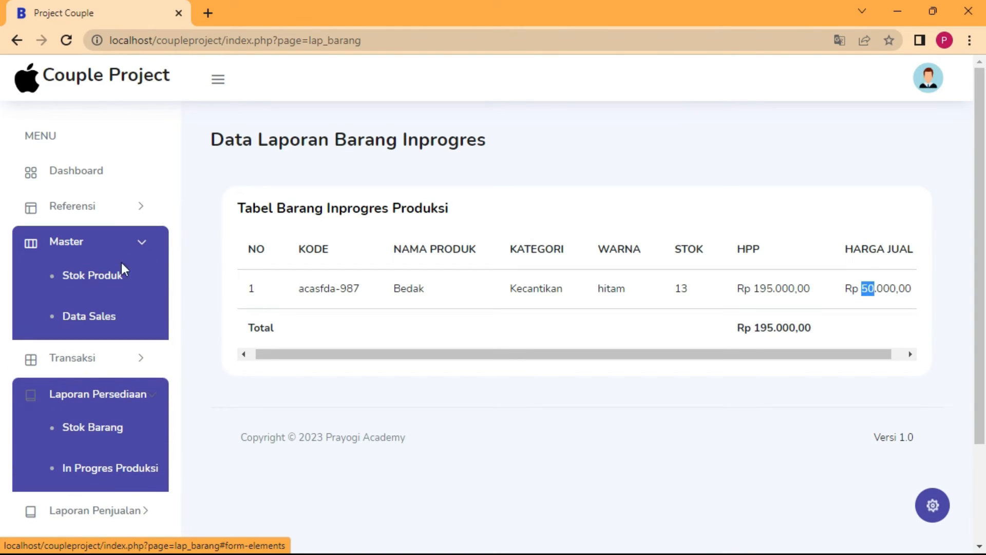
{"action": "left_click", "coordinate": [132, 248]}
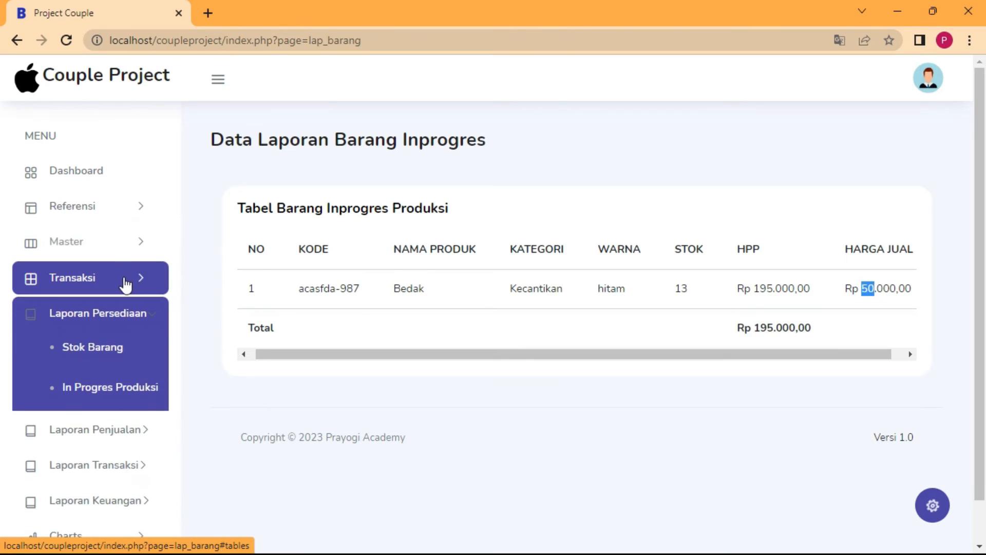
{"action": "left_click", "coordinate": [135, 279]}
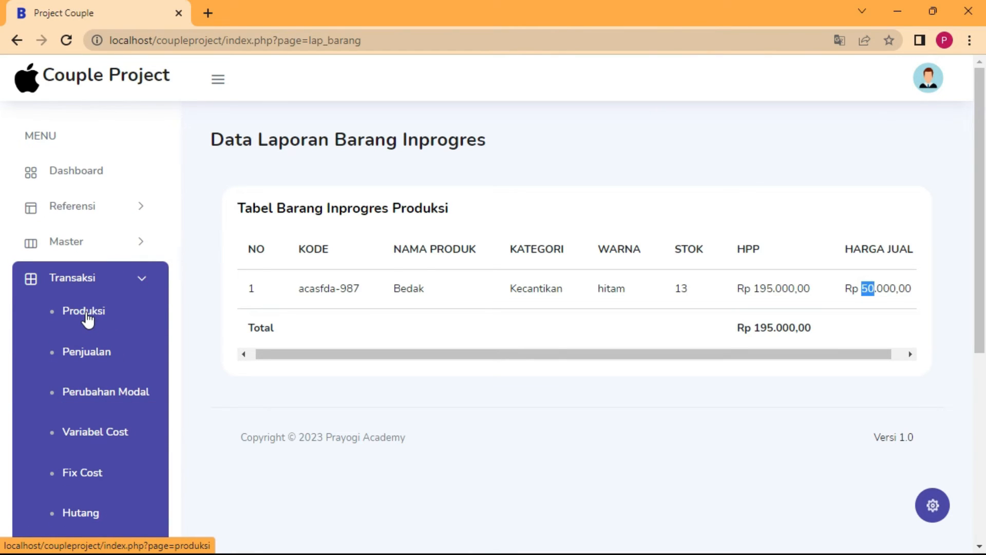
{"action": "left_click", "coordinate": [143, 286]}
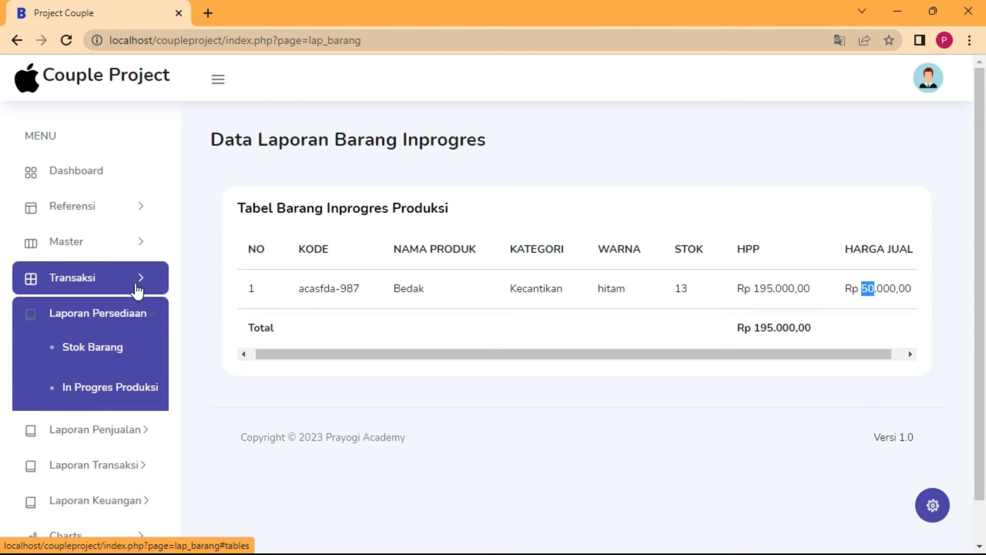
{"action": "left_click", "coordinate": [114, 389]}
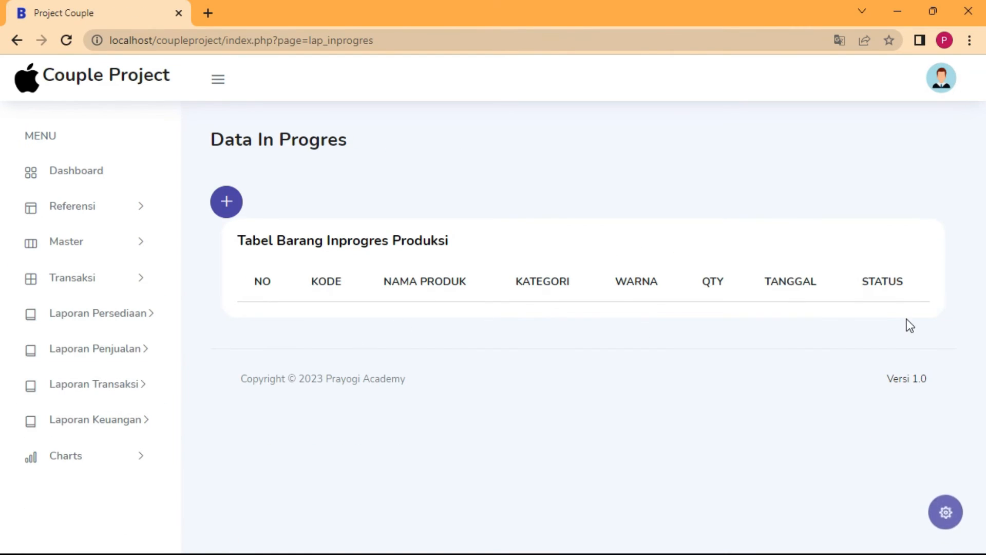
{"action": "left_click", "coordinate": [493, 347]}
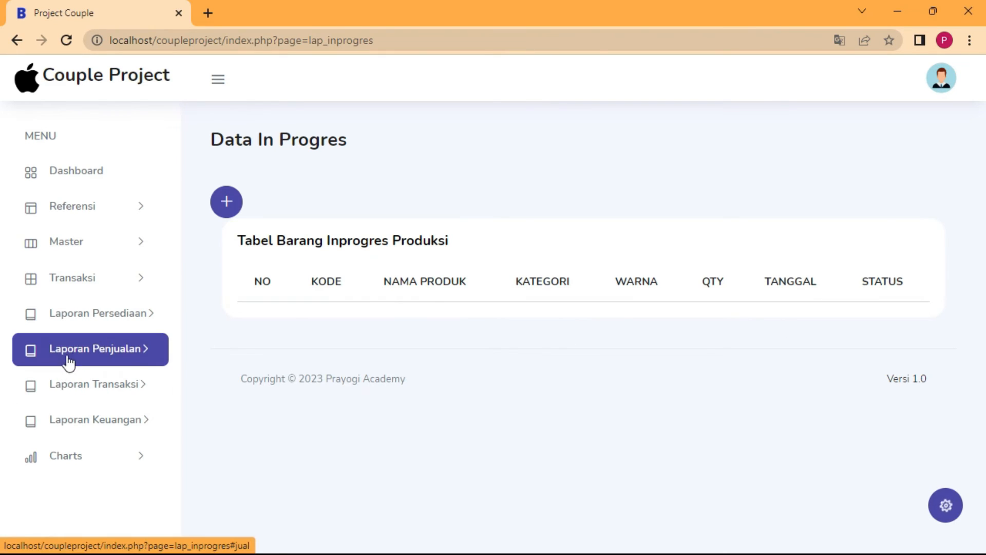
- Open the sales report of orders that are Belum Dikirim
{"action": "left_click", "coordinate": [137, 358]}
{"action": "left_click", "coordinate": [143, 357]}
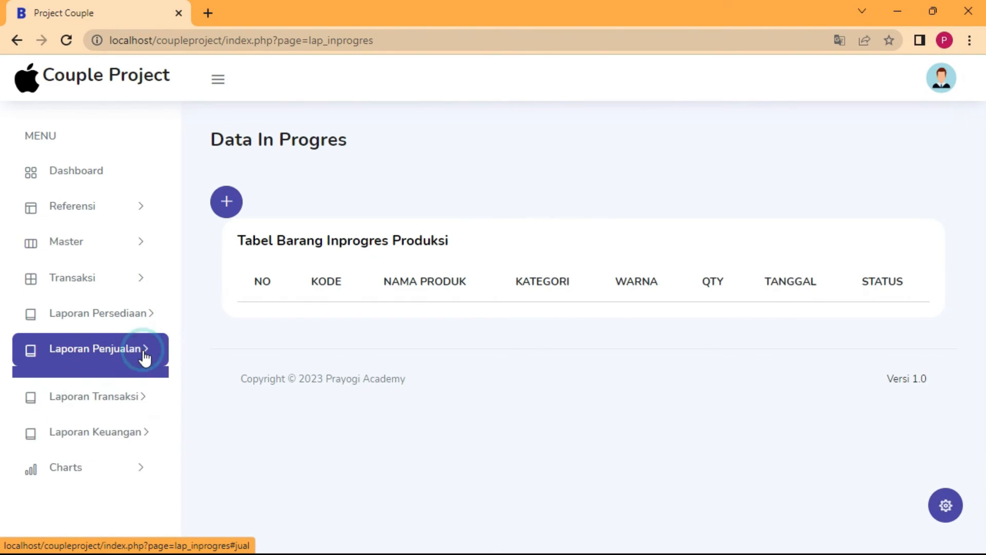
{"action": "left_click", "coordinate": [145, 358]}
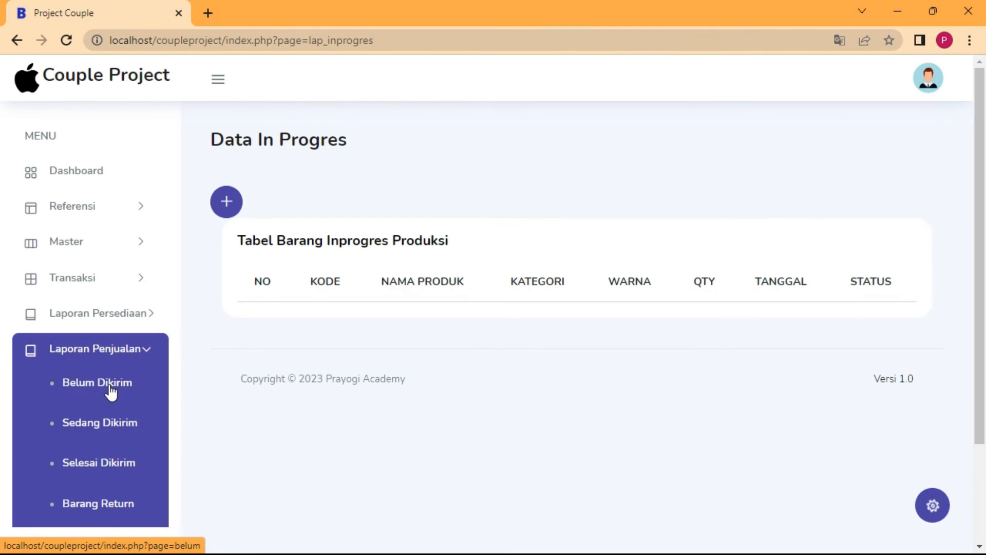
{"action": "left_click", "coordinate": [82, 392]}
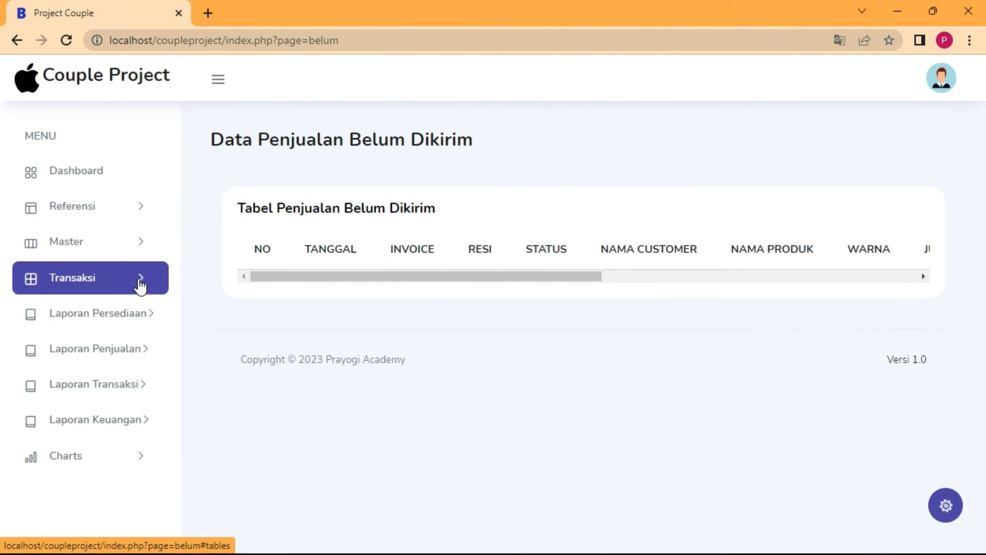
- Open the Penjualan transaction page and review the Status Barang options for the sale without changing its status
{"action": "left_click", "coordinate": [140, 283]}
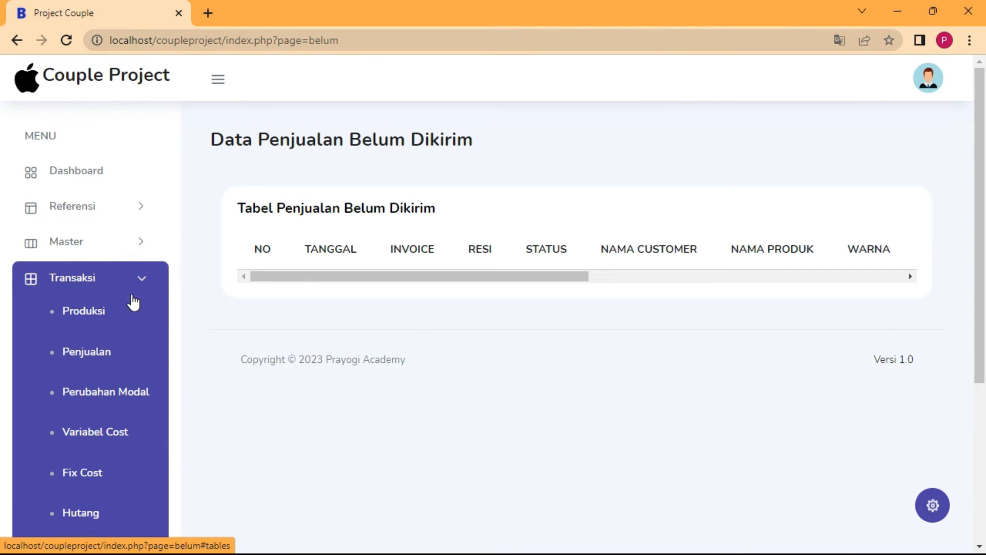
{"action": "left_click", "coordinate": [99, 355]}
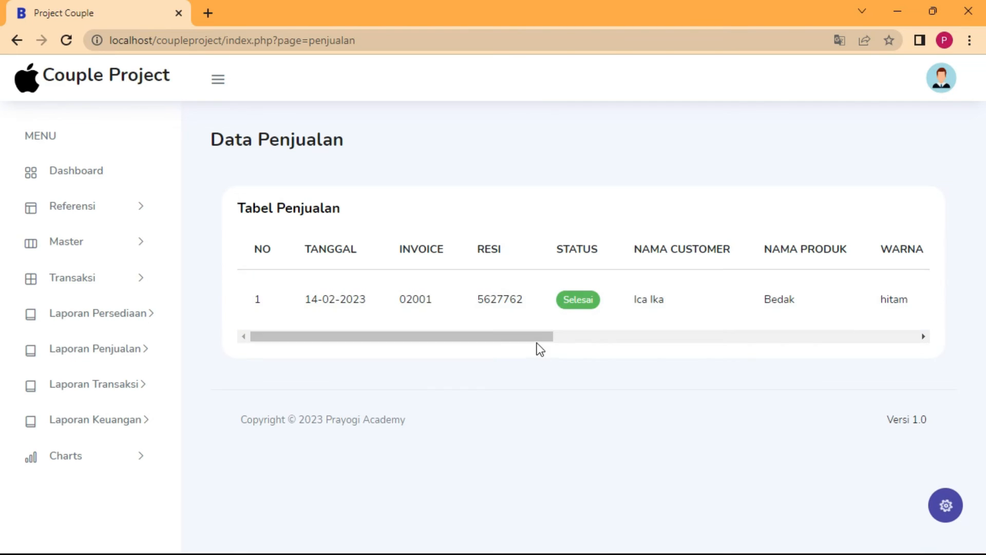
{"action": "left_click", "coordinate": [571, 302]}
{"action": "left_click", "coordinate": [464, 265]}
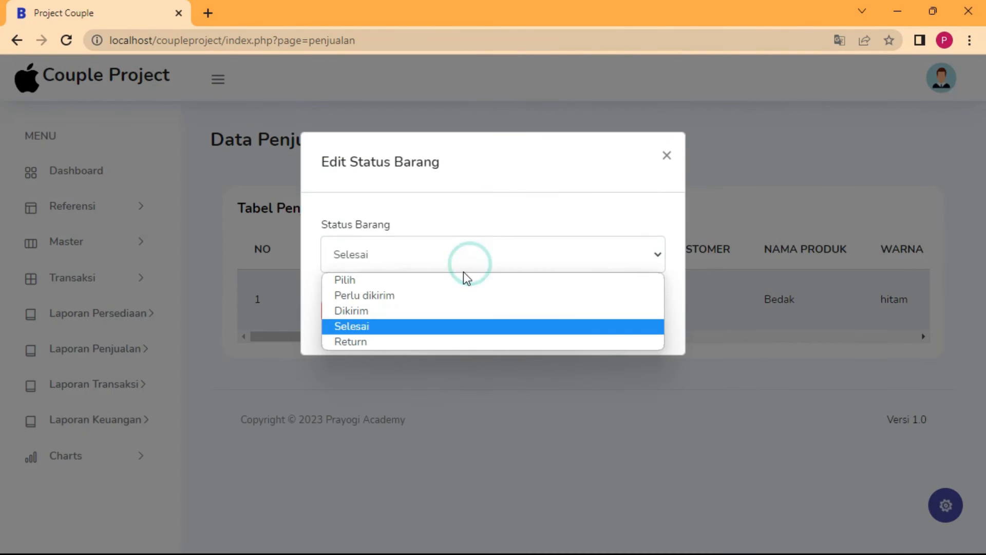
{"action": "left_click", "coordinate": [566, 414]}
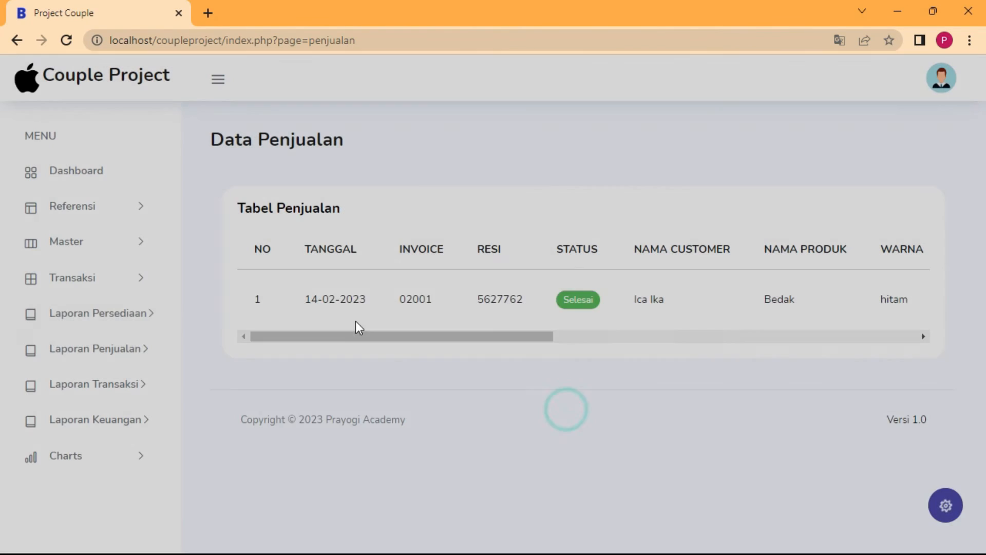
- Open the Belum Dikirim sales report, followed by the Sedang Dikirim sales report
{"action": "left_click", "coordinate": [140, 354]}
{"action": "left_click", "coordinate": [114, 391]}
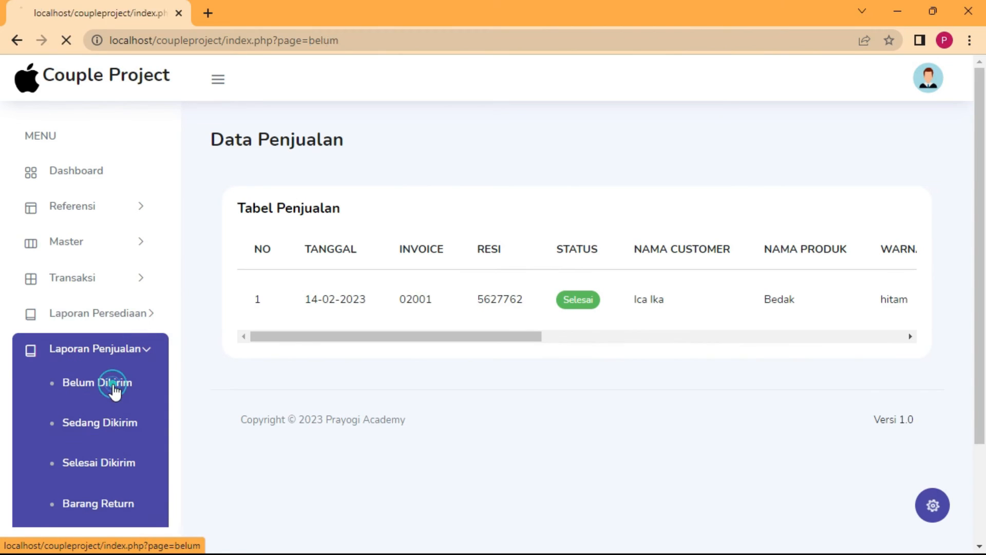
{"action": "left_click", "coordinate": [146, 354]}
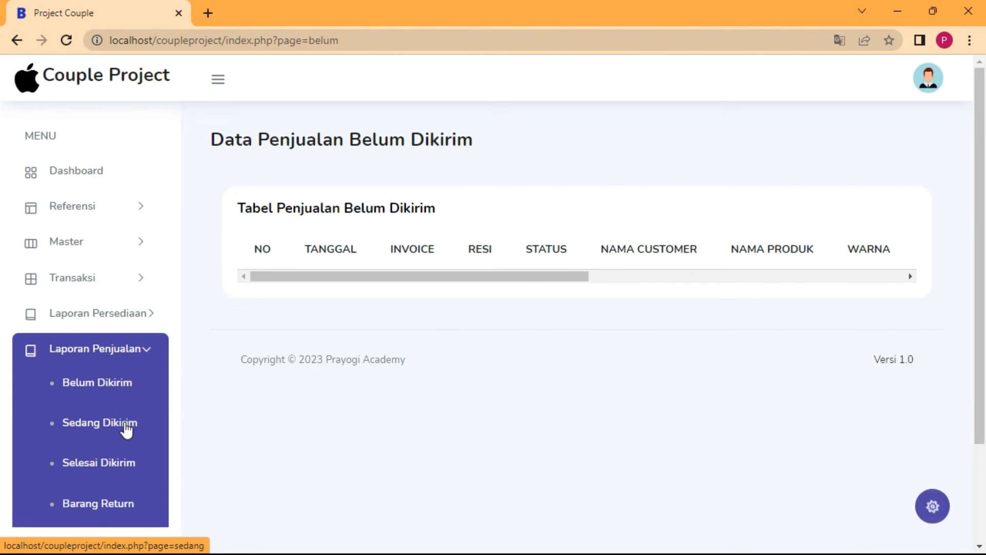
{"action": "left_click", "coordinate": [123, 425]}
- Open the Selesai Dikirim sales report and review the completed sale and the available sales report types
{"action": "left_click", "coordinate": [136, 359]}
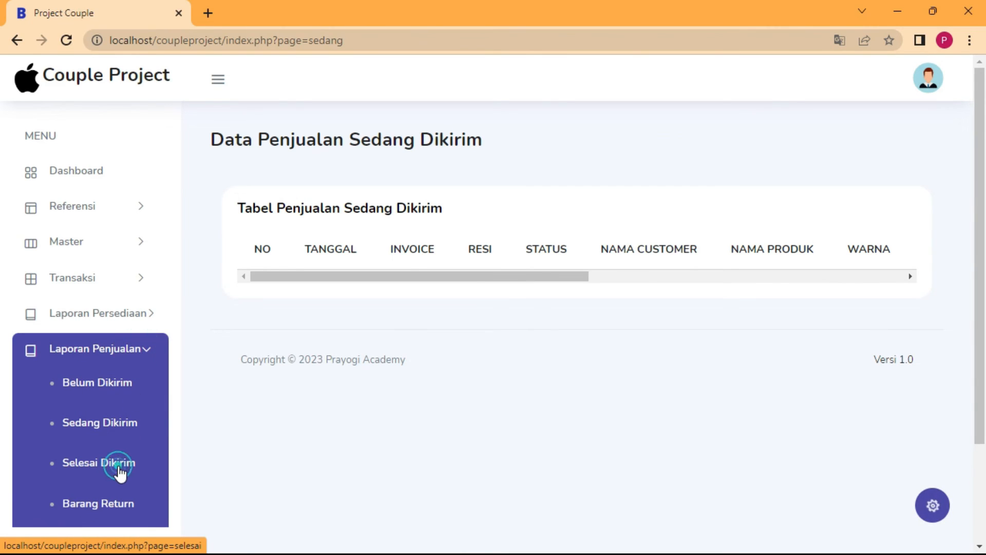
{"action": "left_click", "coordinate": [118, 467]}
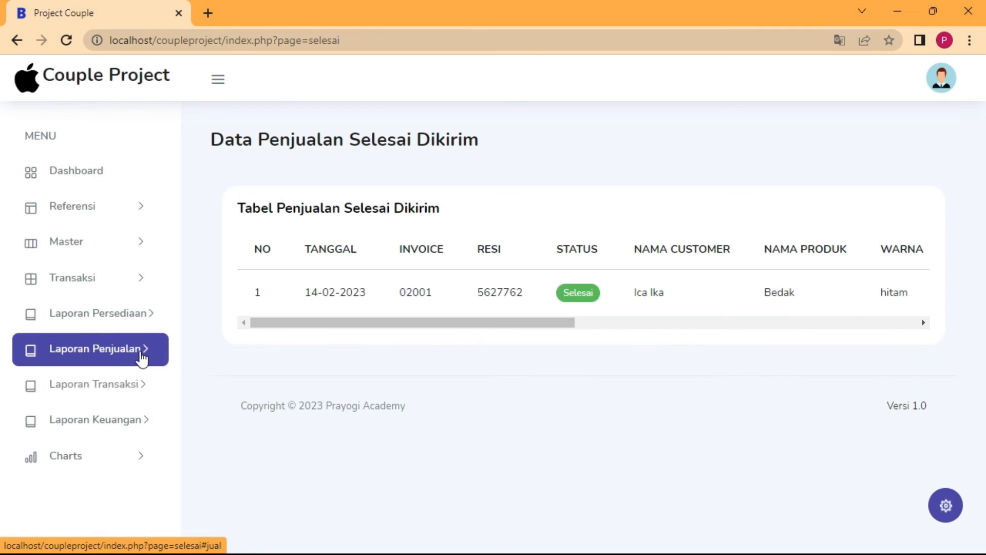
{"action": "left_click", "coordinate": [140, 353]}
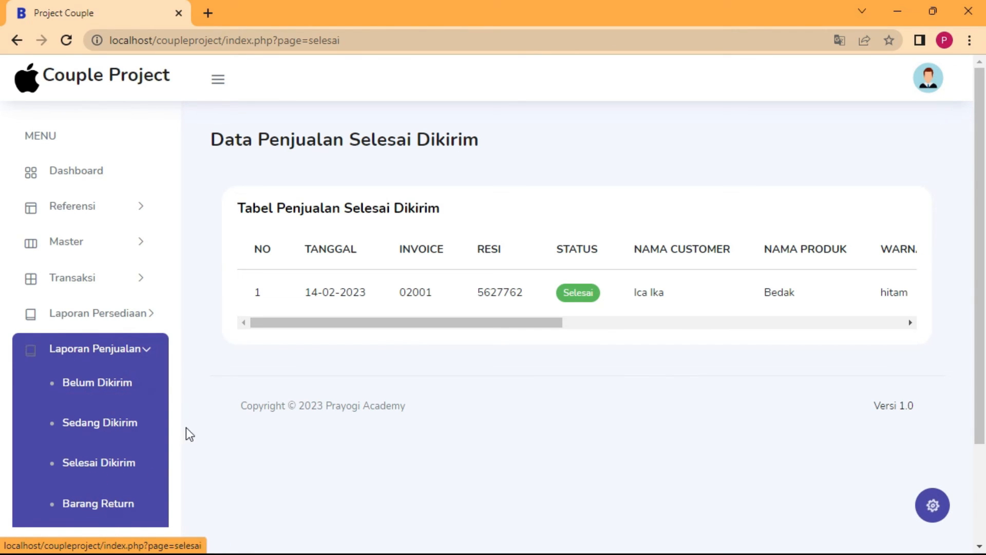
{"action": "left_click", "coordinate": [141, 356]}
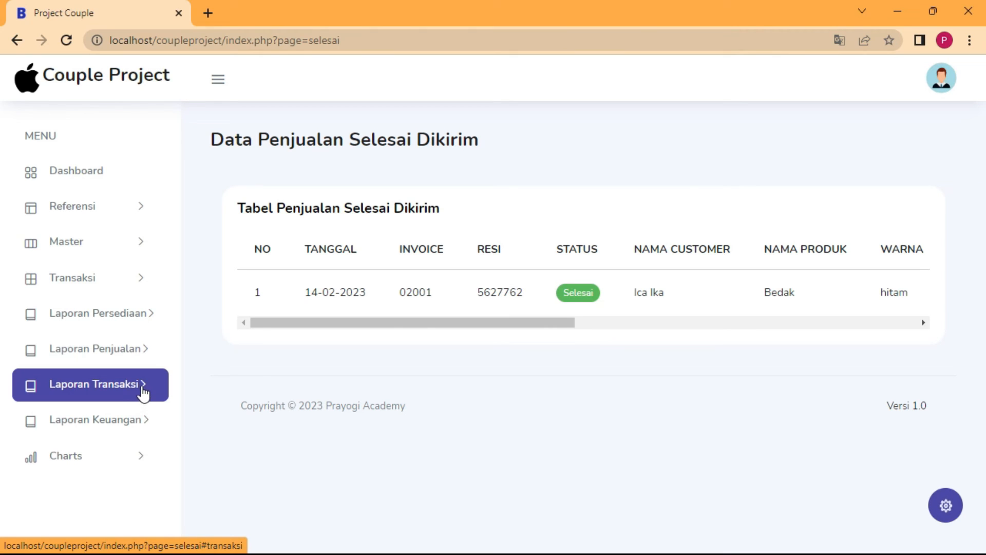
- Open the Perubahan Modal transaction report and examine its columns from Modal Awal through Tanggal
{"action": "left_click", "coordinate": [145, 393]}
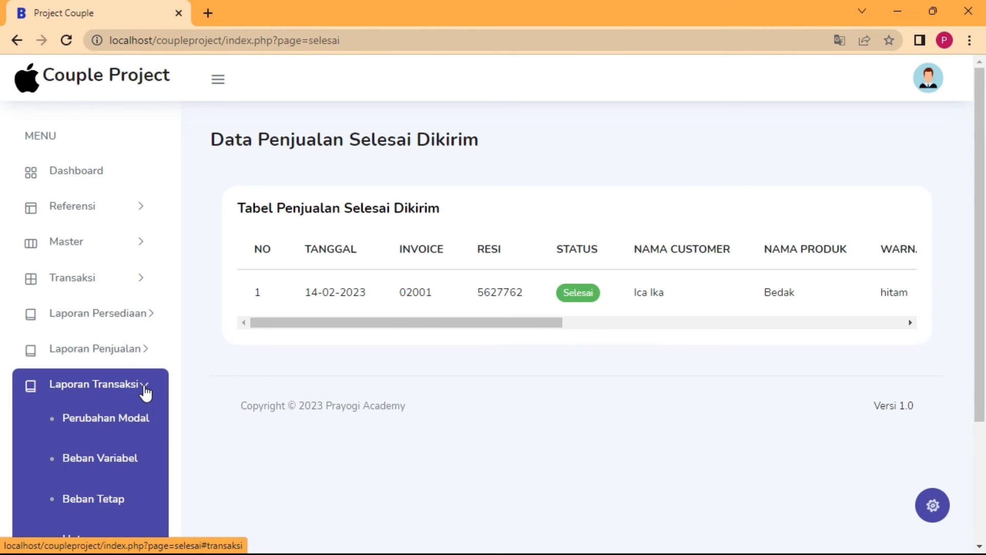
{"action": "left_click", "coordinate": [124, 424]}
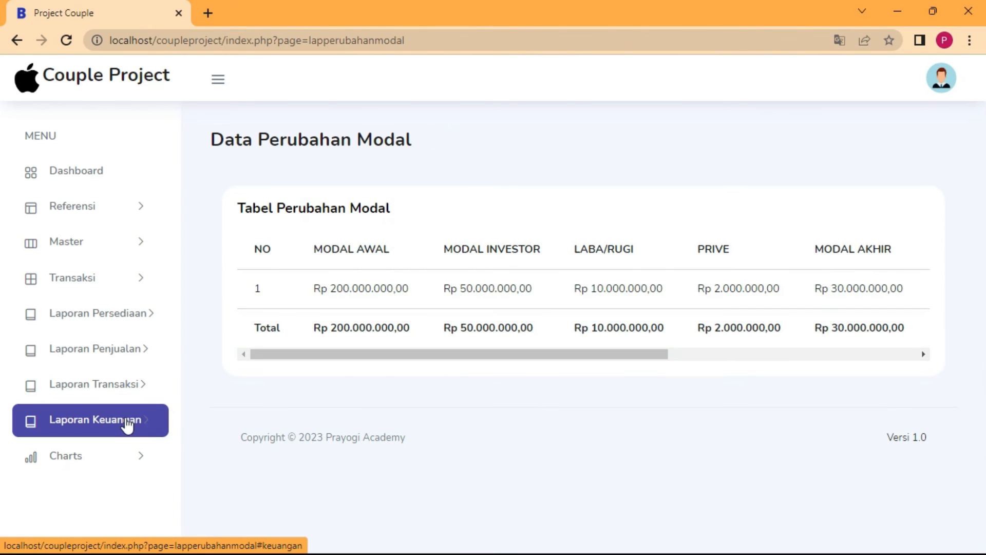
{"action": "left_click_drag", "start_coordinate": [436, 356], "coordinate": [376, 368]}
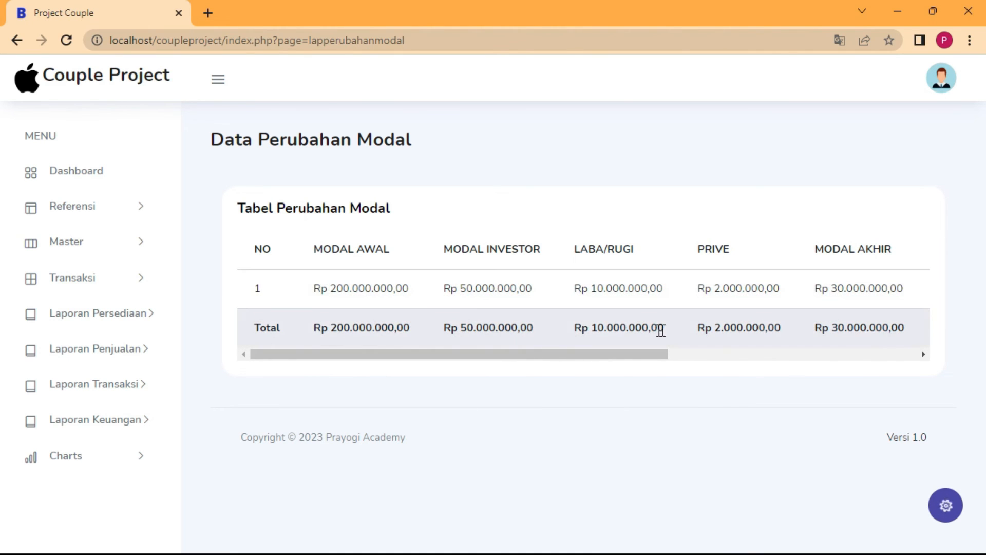
{"action": "left_click_drag", "start_coordinate": [645, 355], "coordinate": [925, 355]}
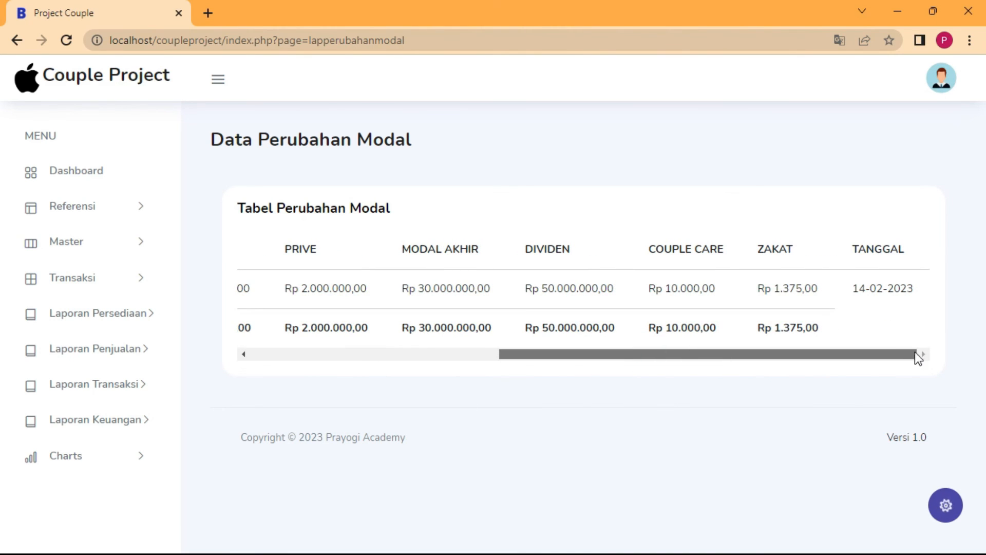
- Open the Beban Variabel transaction report and examine the variable cost entries and totals
{"action": "left_click", "coordinate": [139, 385]}
{"action": "left_click", "coordinate": [99, 458]}
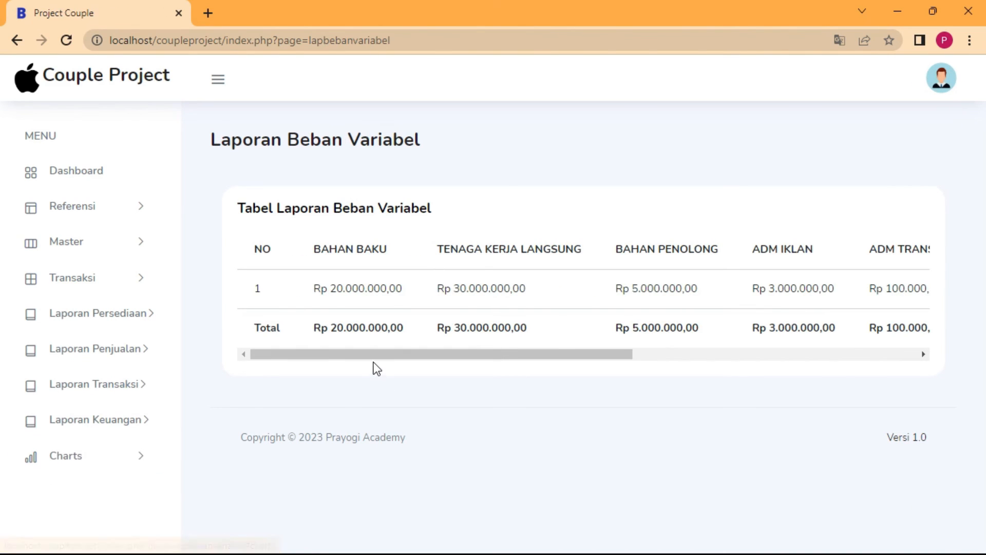
{"action": "left_click_drag", "start_coordinate": [374, 354], "coordinate": [339, 372]}
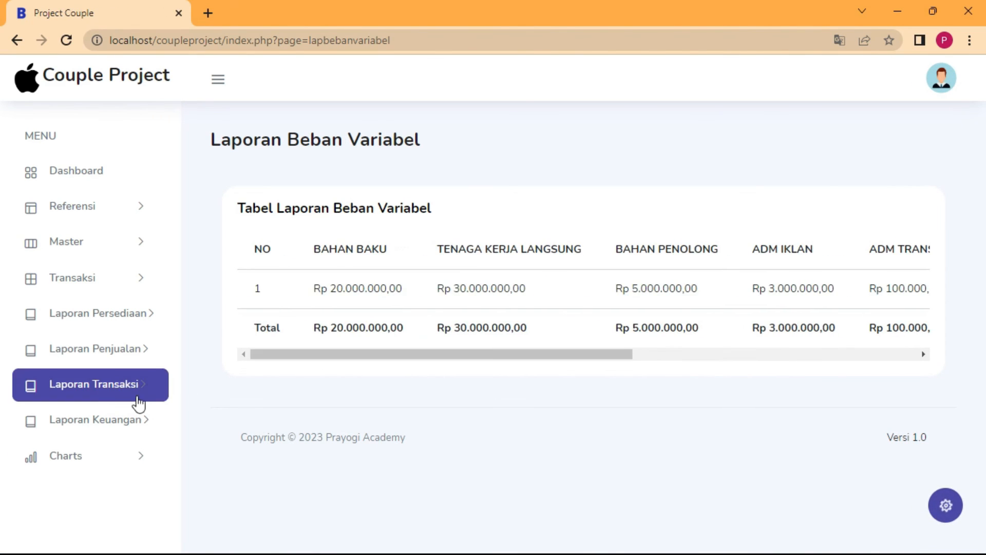
- Open the Beban Tetap transaction report to view the fixed costs
{"action": "left_click", "coordinate": [144, 392]}
{"action": "scroll", "coordinate": [103, 452], "scroll_direction": "down", "scroll_amount": 3}
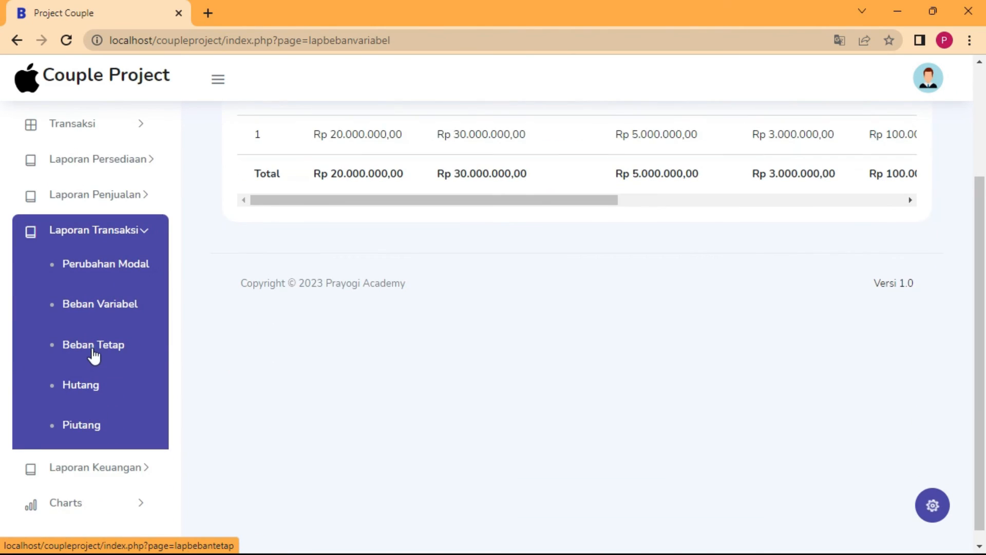
{"action": "left_click", "coordinate": [125, 348]}
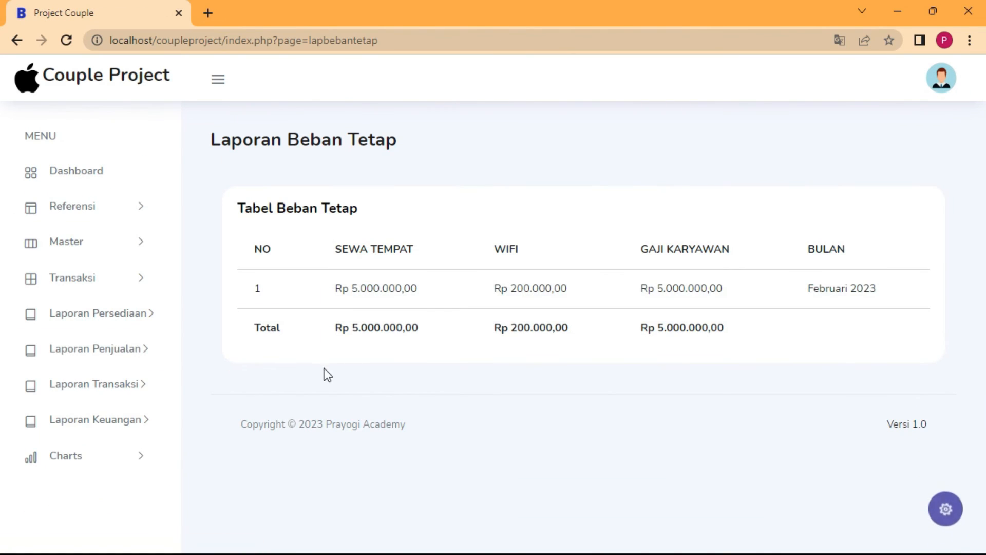
- Open the Hutang transaction report and examine the debt's payment columns and total Sisa
{"action": "left_click", "coordinate": [145, 392]}
{"action": "scroll", "coordinate": [123, 442], "scroll_direction": "down", "scroll_amount": 3}
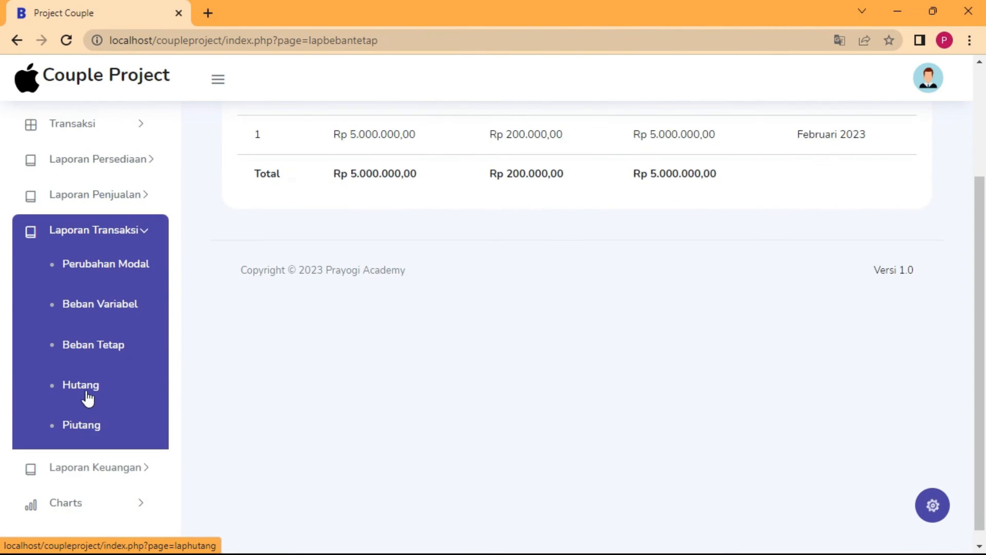
{"action": "left_click", "coordinate": [85, 392]}
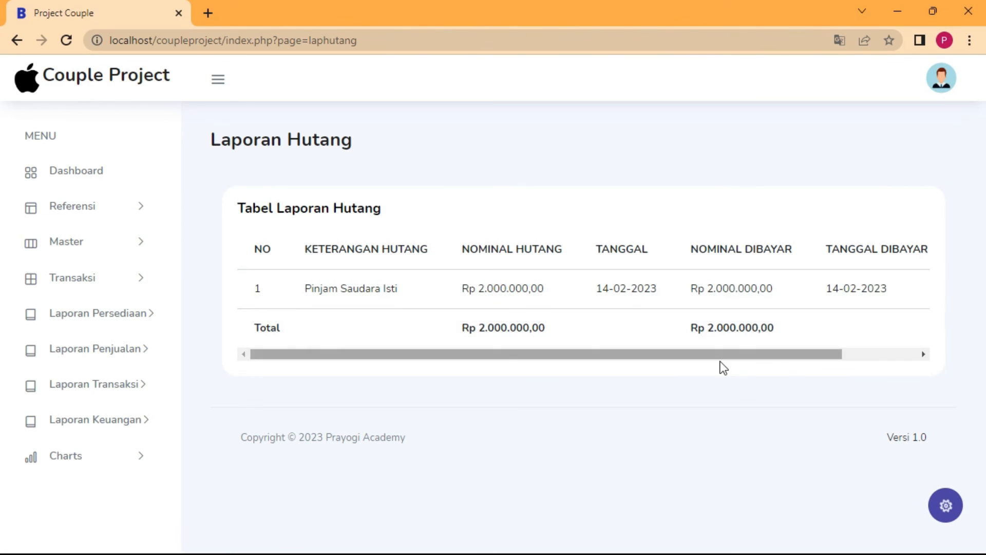
{"action": "left_click_drag", "start_coordinate": [728, 354], "coordinate": [831, 355]}
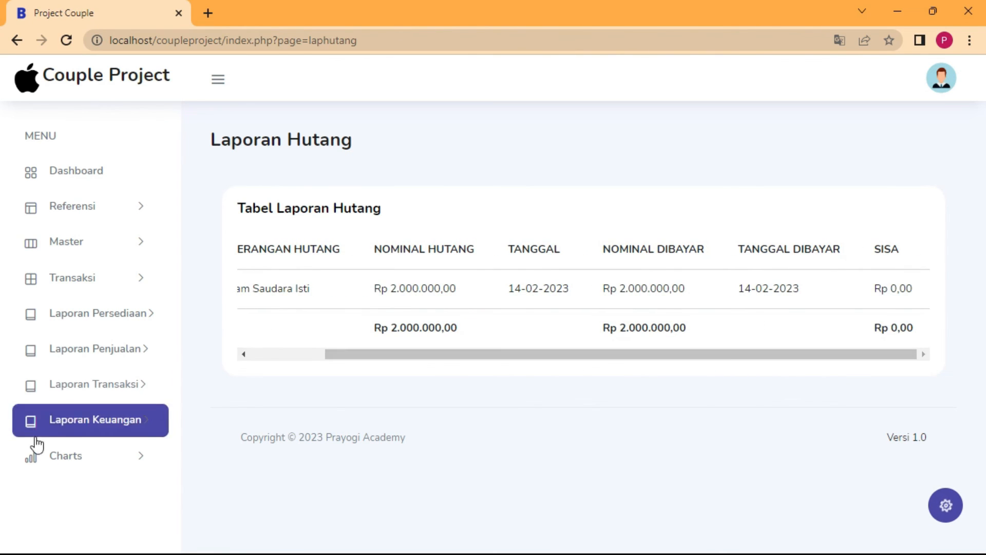
{"action": "left_click_drag", "start_coordinate": [896, 327], "coordinate": [906, 327]}
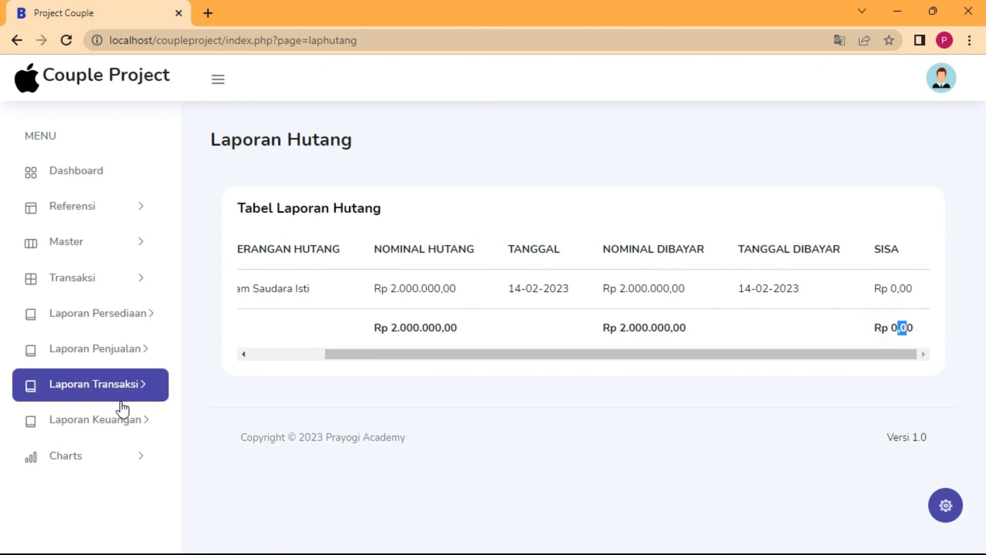
- Open the Piutang transaction report and examine the payment columns and total Sisa Piutang
{"action": "left_click", "coordinate": [142, 398]}
{"action": "scroll", "coordinate": [119, 414], "scroll_direction": "down", "scroll_amount": 3}
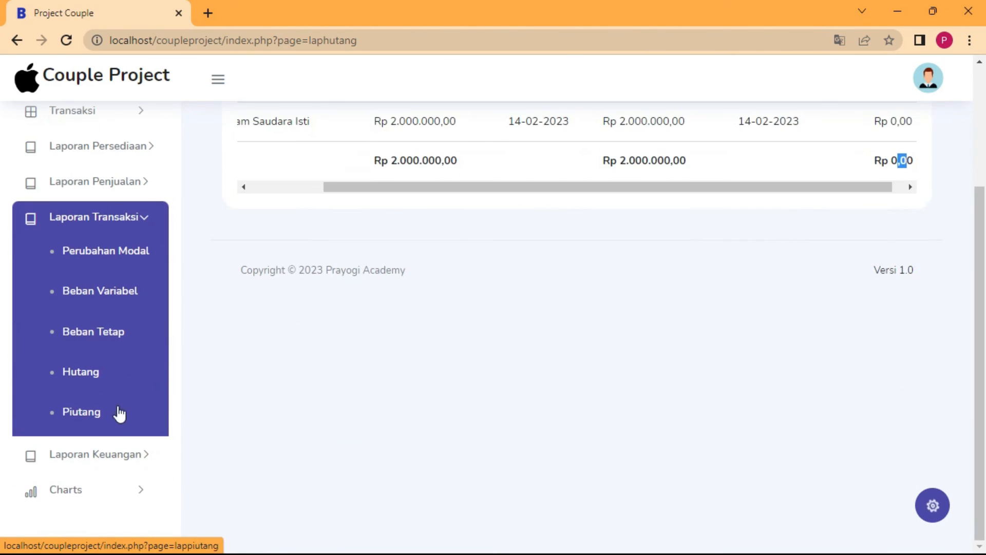
{"action": "left_click", "coordinate": [85, 414]}
{"action": "left_click_drag", "start_coordinate": [584, 354], "coordinate": [868, 344]}
{"action": "double_click", "coordinate": [869, 327]}
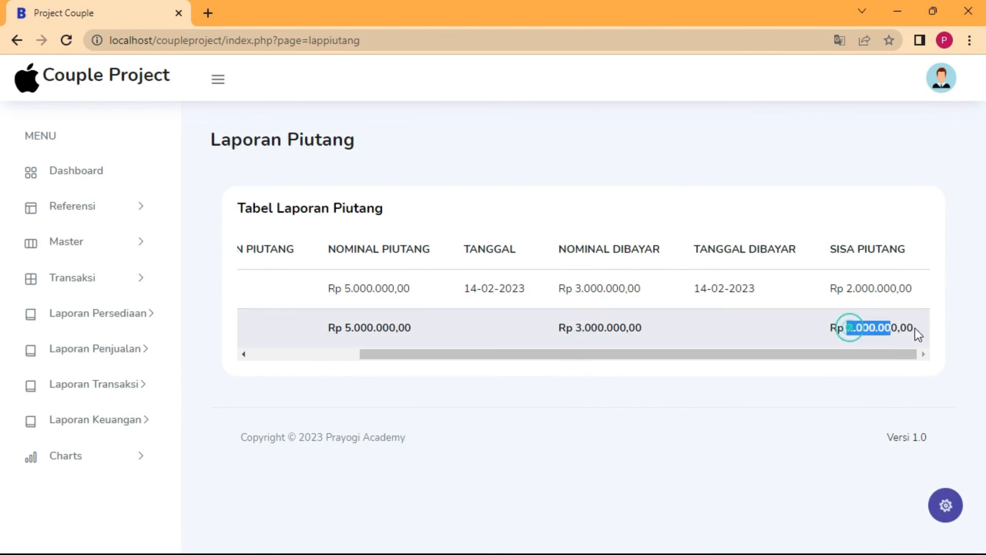
{"action": "left_click", "coordinate": [876, 329]}
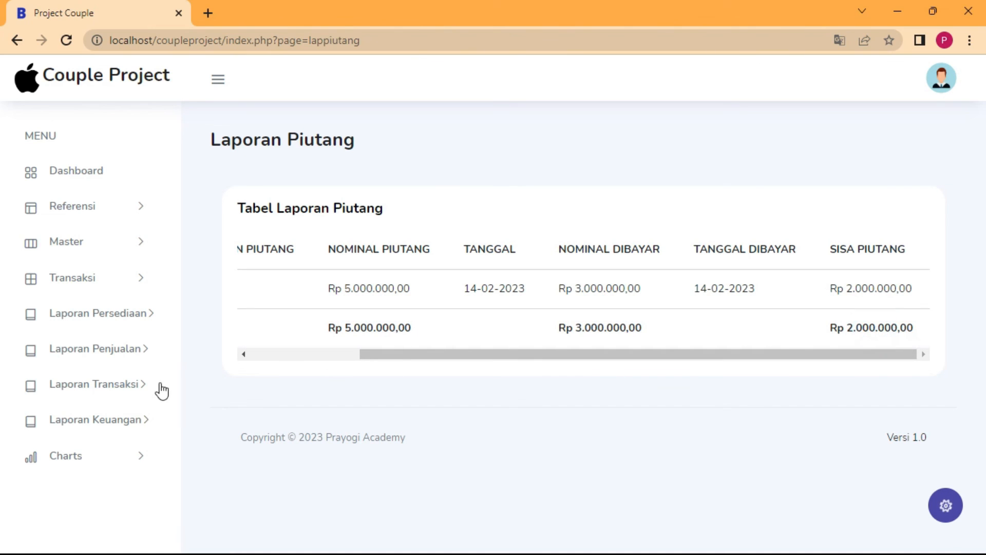
- Generate the Laba/Rugi financial report for Februari 2023
{"action": "left_click", "coordinate": [146, 425]}
{"action": "left_click", "coordinate": [90, 460]}
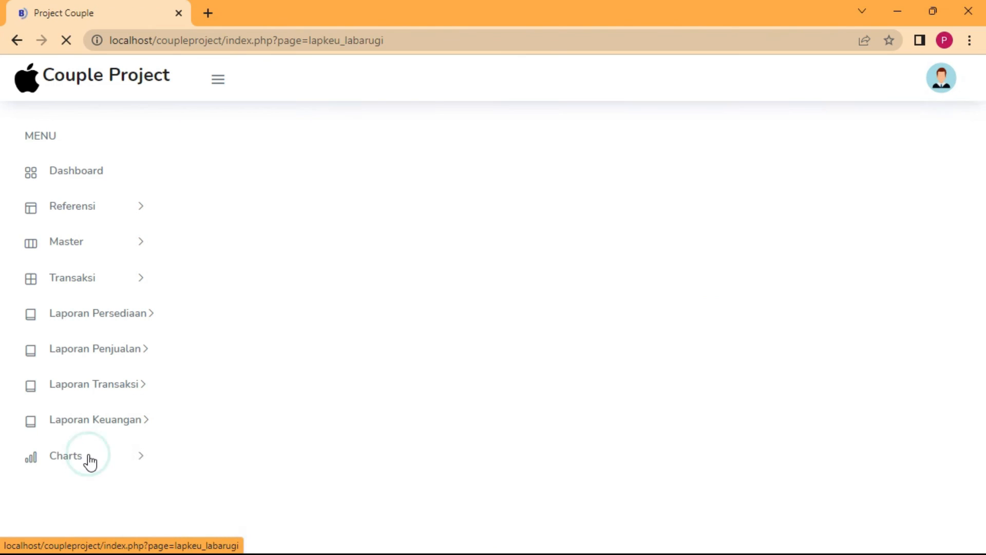
{"action": "left_click", "coordinate": [408, 248]}
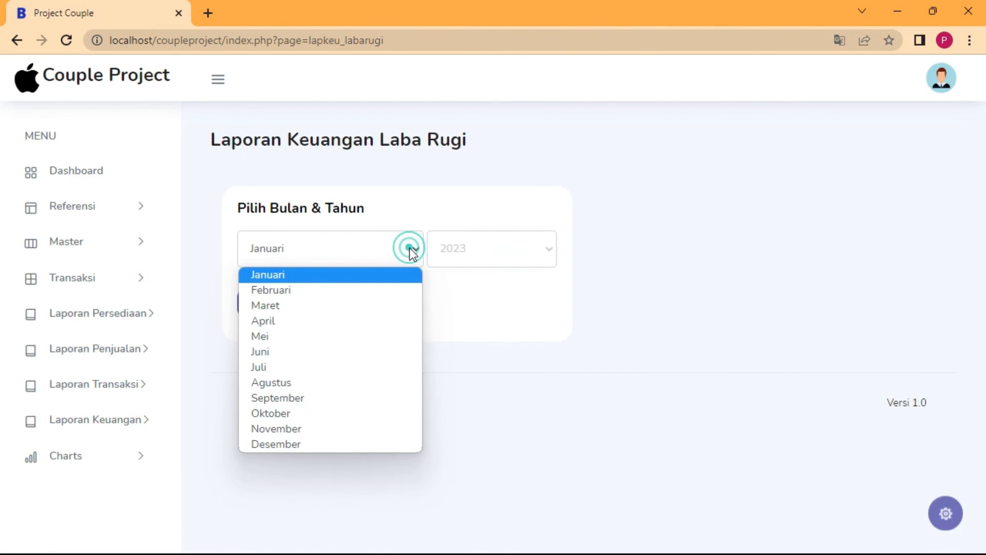
{"action": "left_click", "coordinate": [357, 288]}
{"action": "left_click", "coordinate": [499, 255]}
{"action": "left_click", "coordinate": [485, 277]}
{"action": "left_click", "coordinate": [251, 316]}
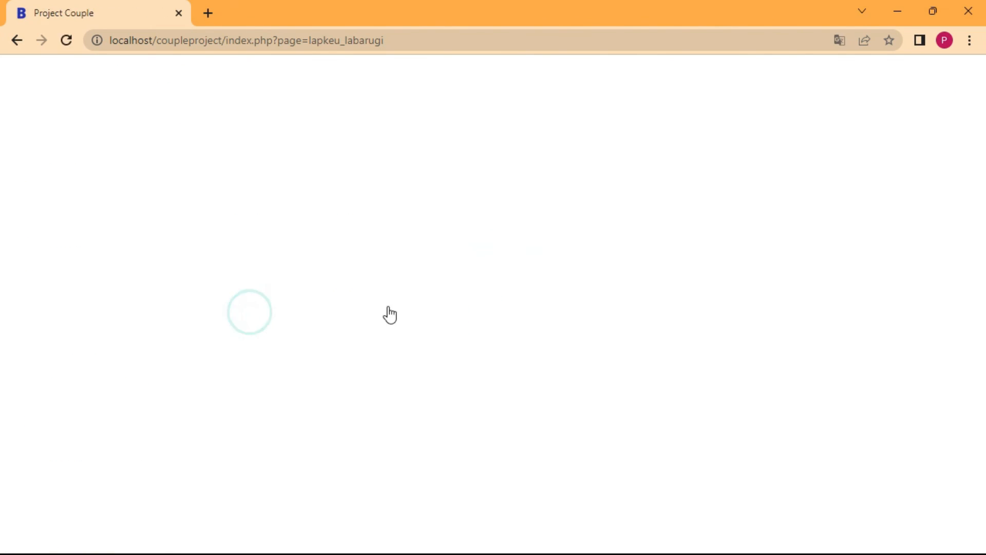
- Examine the income statement's Omset and Variabel cost entries
{"action": "scroll", "coordinate": [462, 323], "scroll_direction": "down", "scroll_amount": 5}
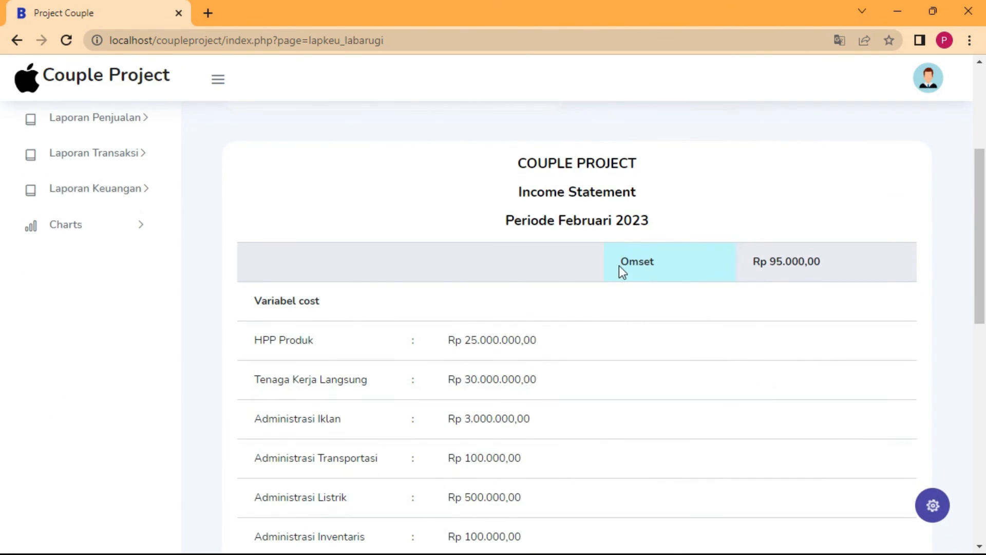
{"action": "left_click", "coordinate": [776, 261]}
{"action": "scroll", "coordinate": [460, 383], "scroll_direction": "down", "scroll_amount": 2}
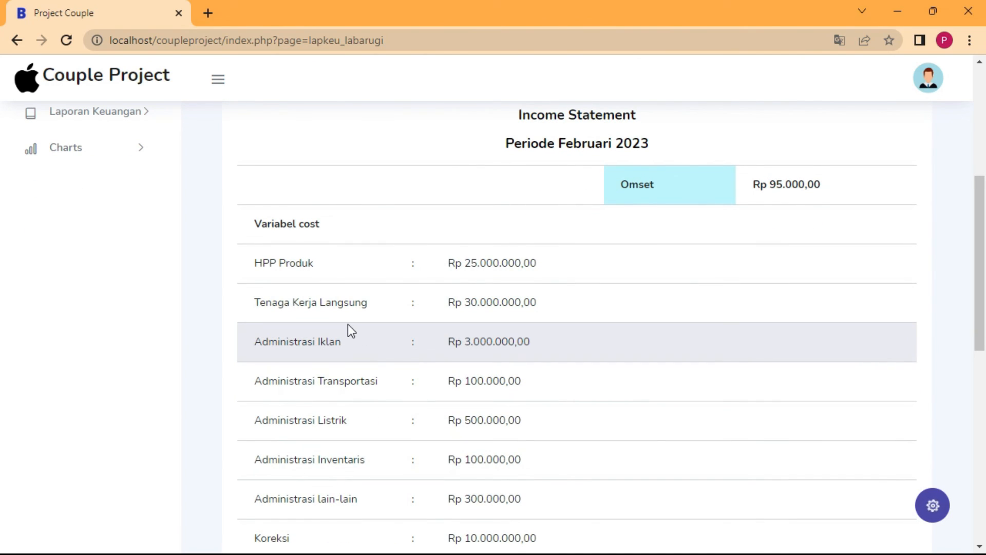
{"action": "scroll", "coordinate": [347, 325], "scroll_direction": "up", "scroll_amount": 3}
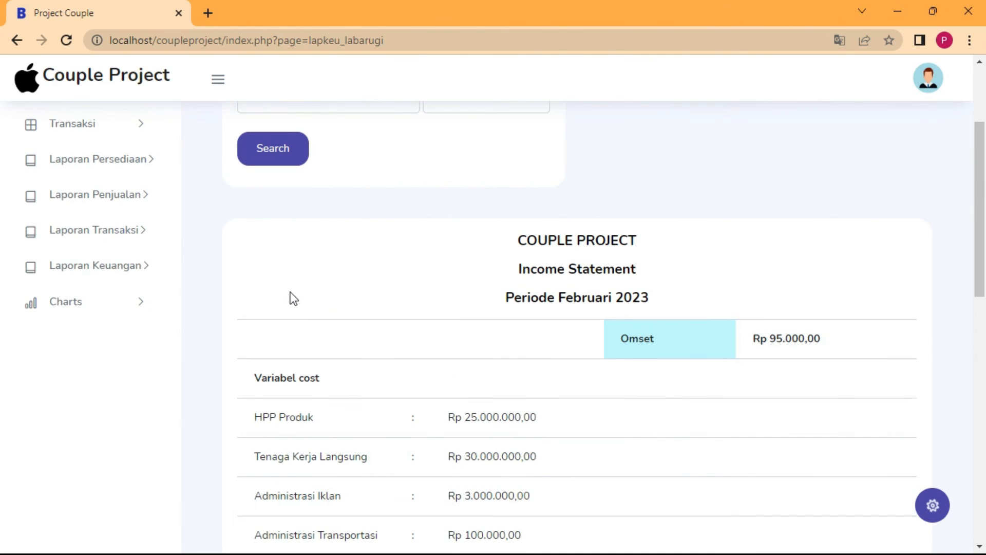
- Generate the Arus Kas financial report for Februari 2023 and examine its Pemasukan and Pengeluaran sections
{"action": "left_click", "coordinate": [136, 272]}
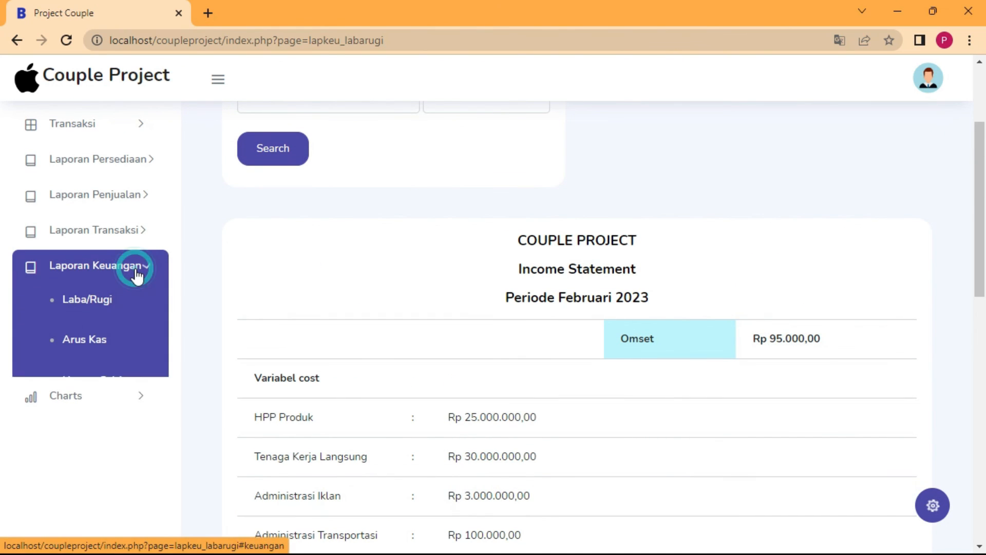
{"action": "left_click", "coordinate": [93, 339]}
{"action": "left_click", "coordinate": [392, 247]}
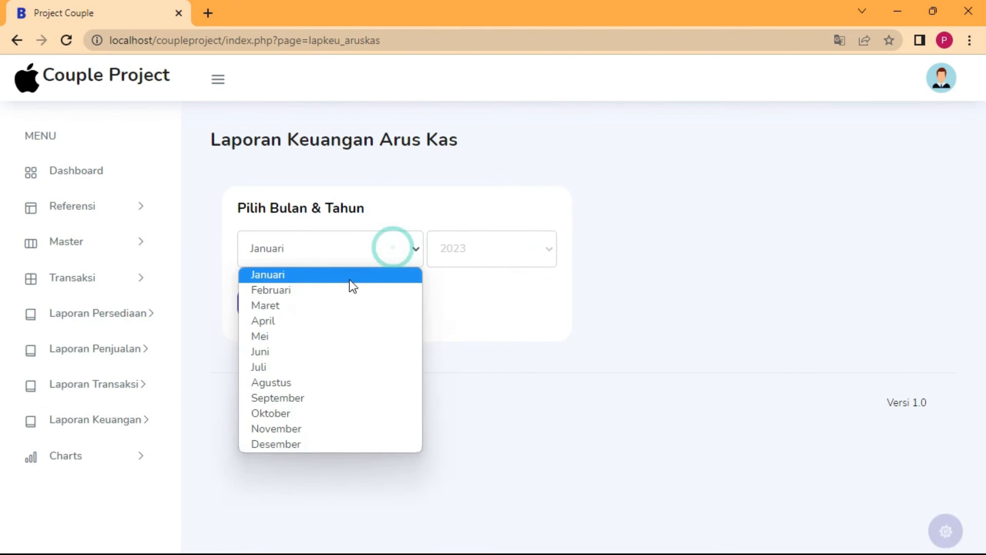
{"action": "left_click", "coordinate": [348, 287]}
{"action": "left_click", "coordinate": [485, 251]}
{"action": "left_click", "coordinate": [472, 274]}
{"action": "left_click", "coordinate": [251, 302]}
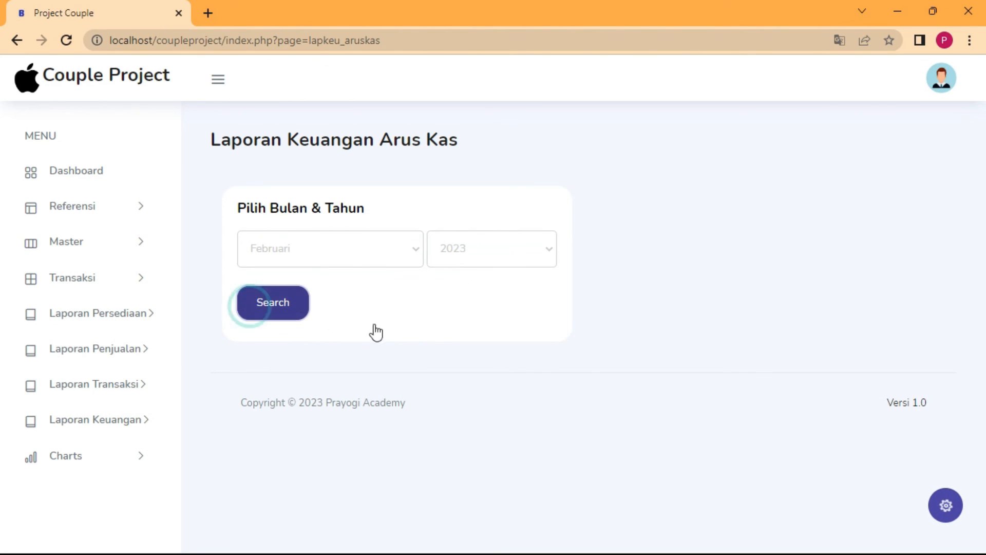
{"action": "scroll", "coordinate": [521, 350], "scroll_direction": "down", "scroll_amount": 14}
{"action": "scroll", "coordinate": [522, 349], "scroll_direction": "up", "scroll_amount": 7}
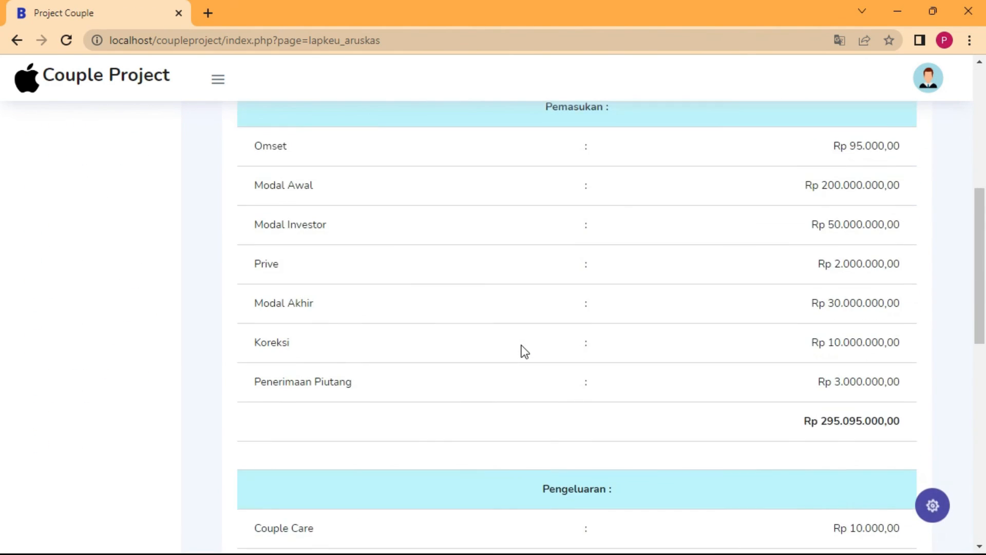
- Generate the Neraca Saldo financial report for 2023 and examine its Asset and Kewajiban & Ekuitas sections
{"action": "scroll", "coordinate": [521, 350], "scroll_direction": "down", "scroll_amount": 12}
{"action": "scroll", "coordinate": [517, 348], "scroll_direction": "up", "scroll_amount": 19}
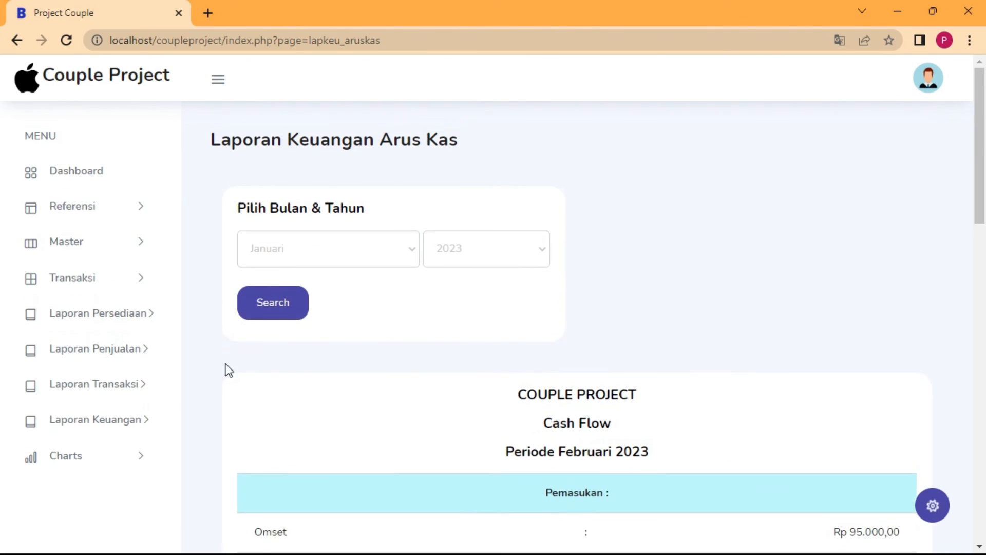
{"action": "left_click", "coordinate": [118, 420]}
{"action": "scroll", "coordinate": [110, 436], "scroll_direction": "down", "scroll_amount": 6}
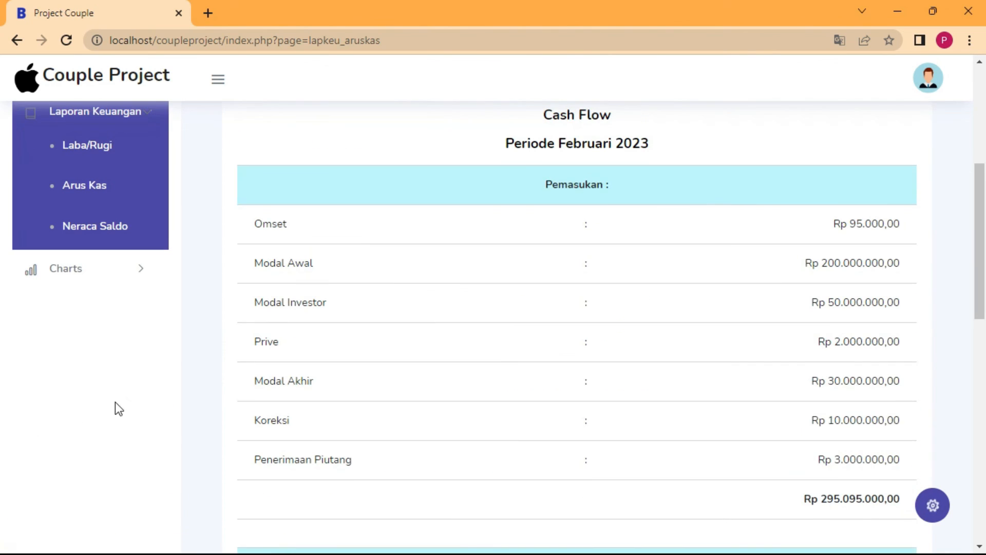
{"action": "left_click", "coordinate": [101, 235]}
{"action": "left_click", "coordinate": [325, 251]}
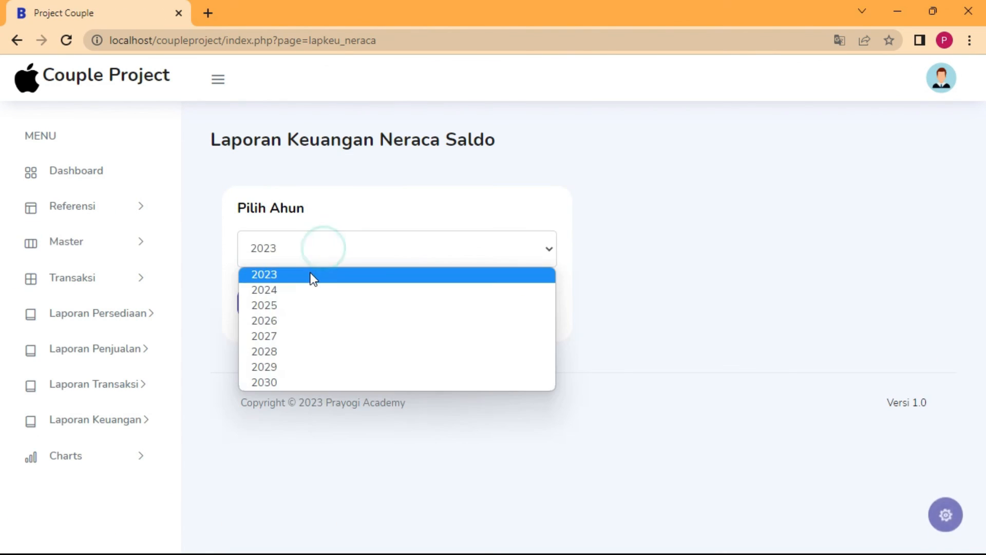
{"action": "left_click", "coordinate": [310, 279]}
{"action": "left_click", "coordinate": [273, 307]}
{"action": "scroll", "coordinate": [524, 341], "scroll_direction": "down", "scroll_amount": 9}
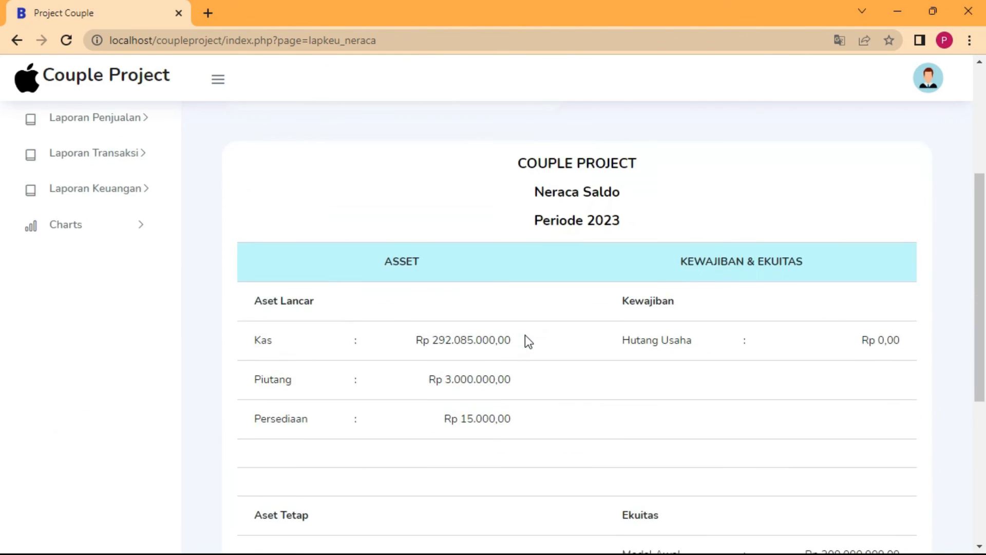
{"action": "scroll", "coordinate": [521, 337], "scroll_direction": "up", "scroll_amount": 9}
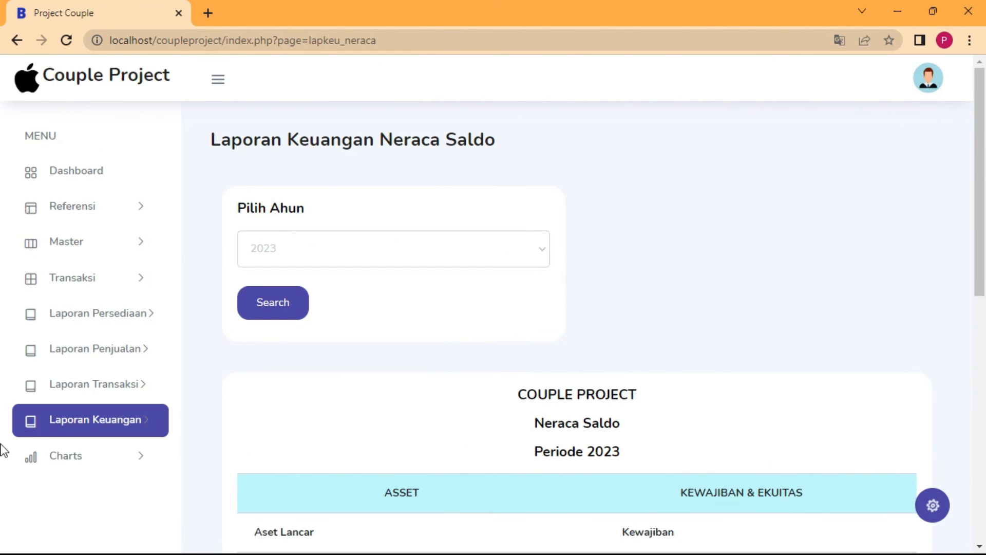
- Open the Penjualan chart and examine the Februari bar in the sales progress graph
{"action": "left_click", "coordinate": [131, 461]}
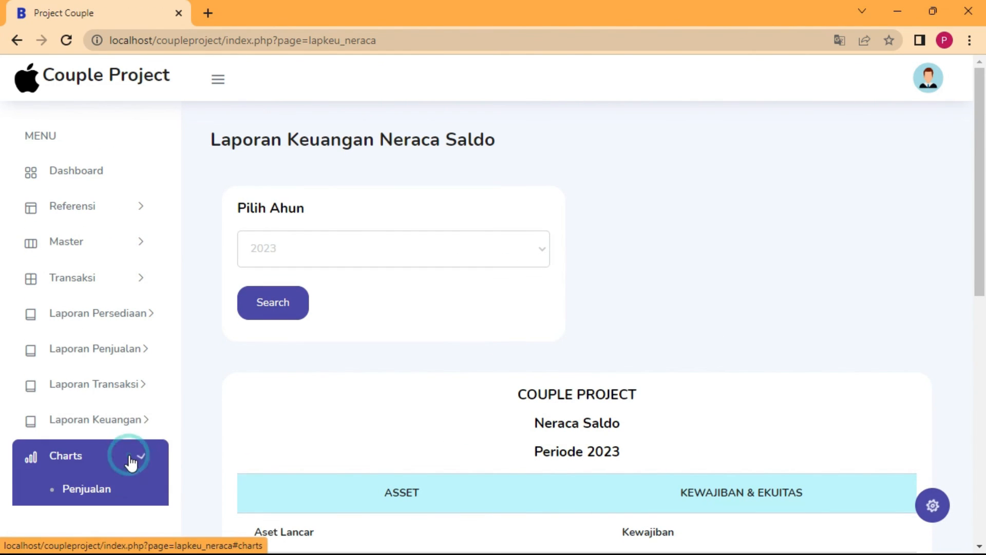
{"action": "left_click", "coordinate": [87, 489]}
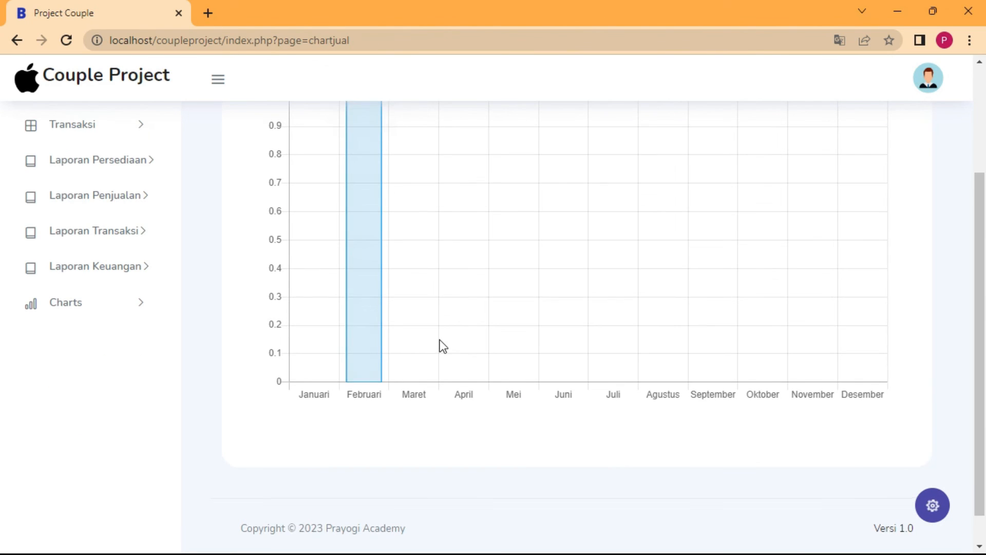
{"action": "scroll", "coordinate": [437, 341], "scroll_direction": "up", "scroll_amount": 2}
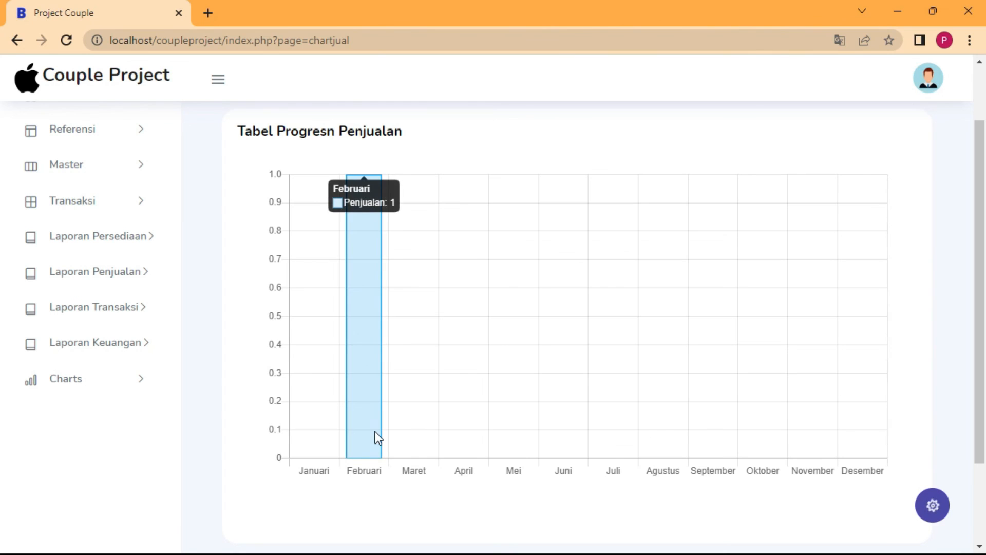
{"action": "mouse_move", "coordinate": [377, 215]}
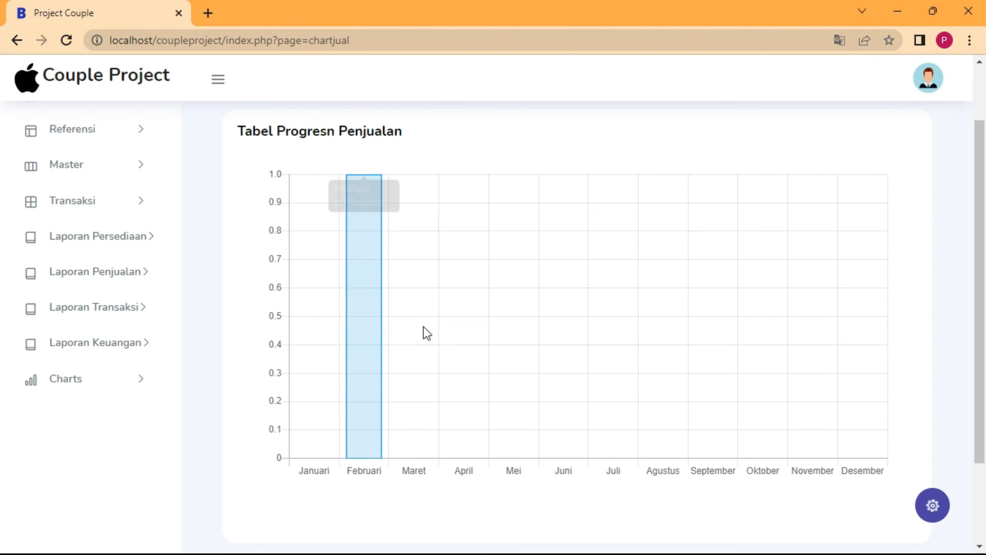